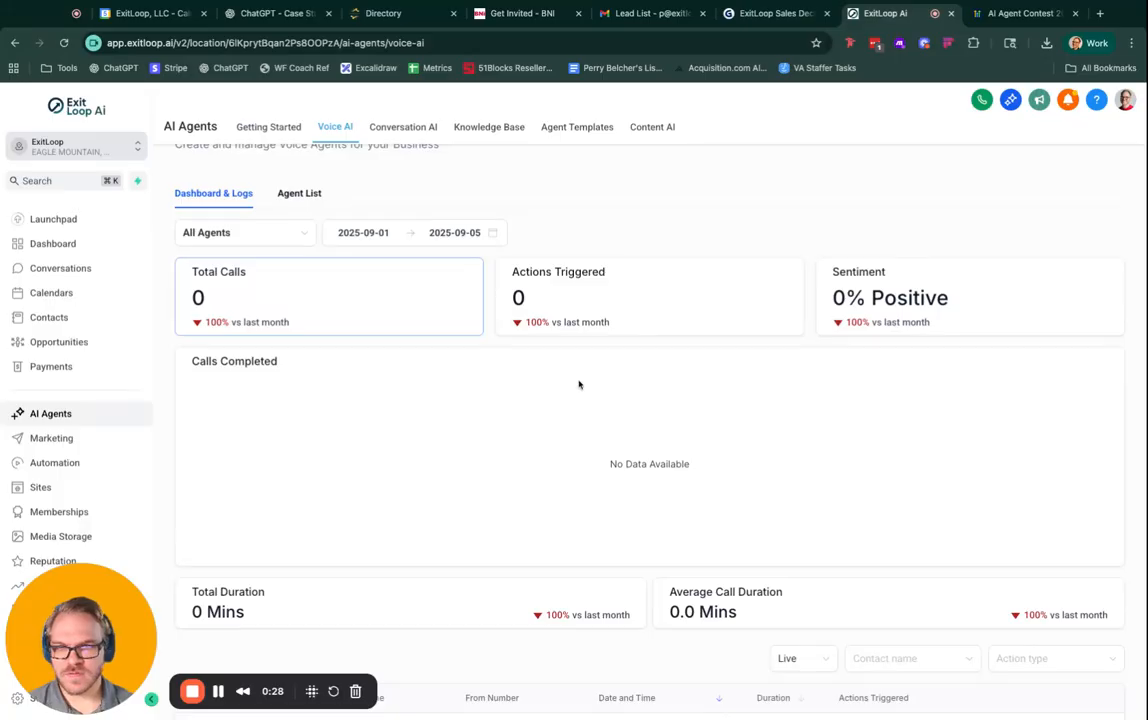
Step: Look over the Voice AI dashboard's call statistics and call log
scroll(579, 384, "up", 1)
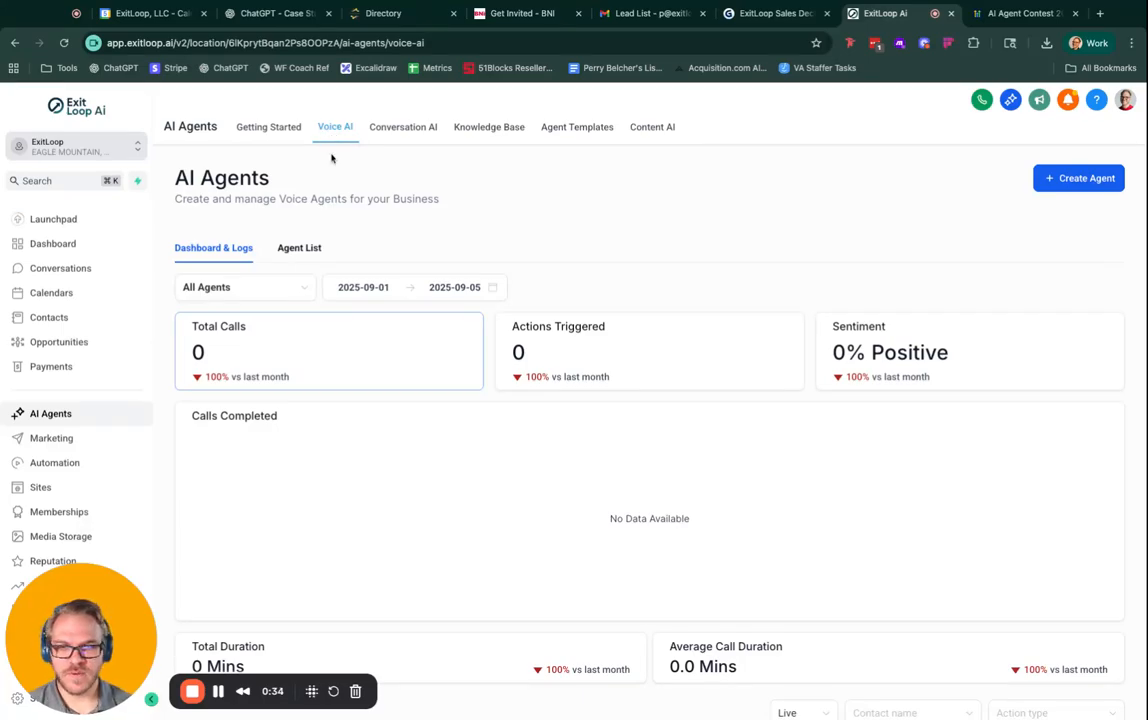
scroll(704, 255, "down", 1)
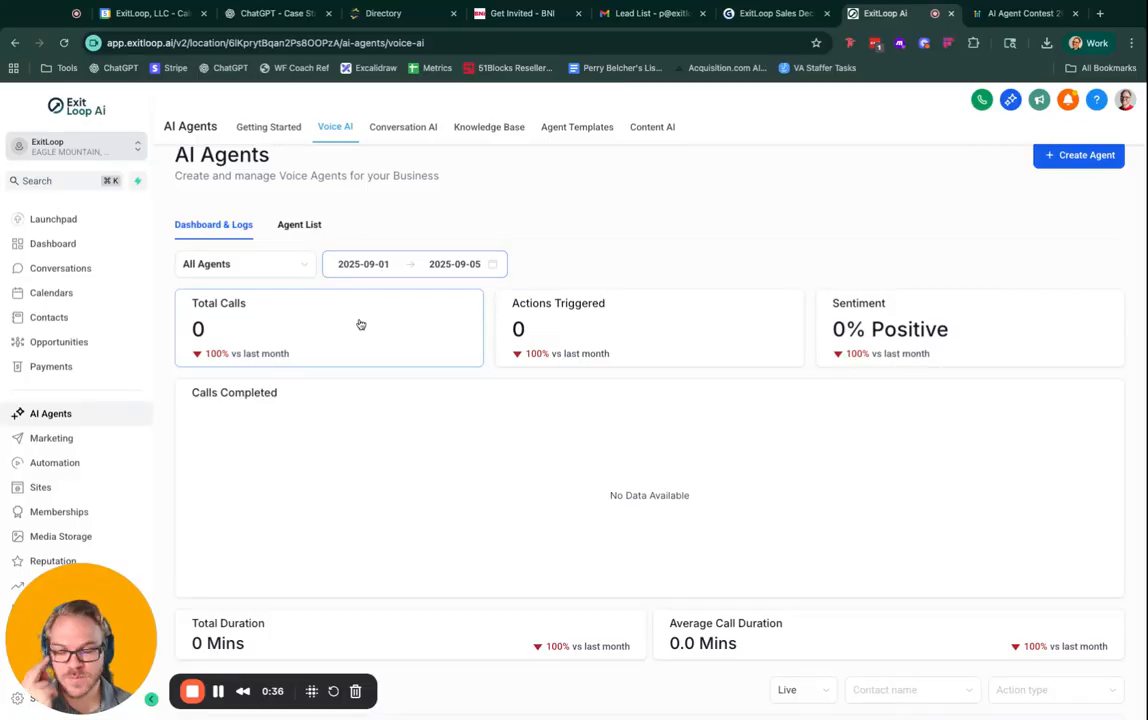
scroll(469, 377, "down", 2)
scroll(977, 345, "down", 15)
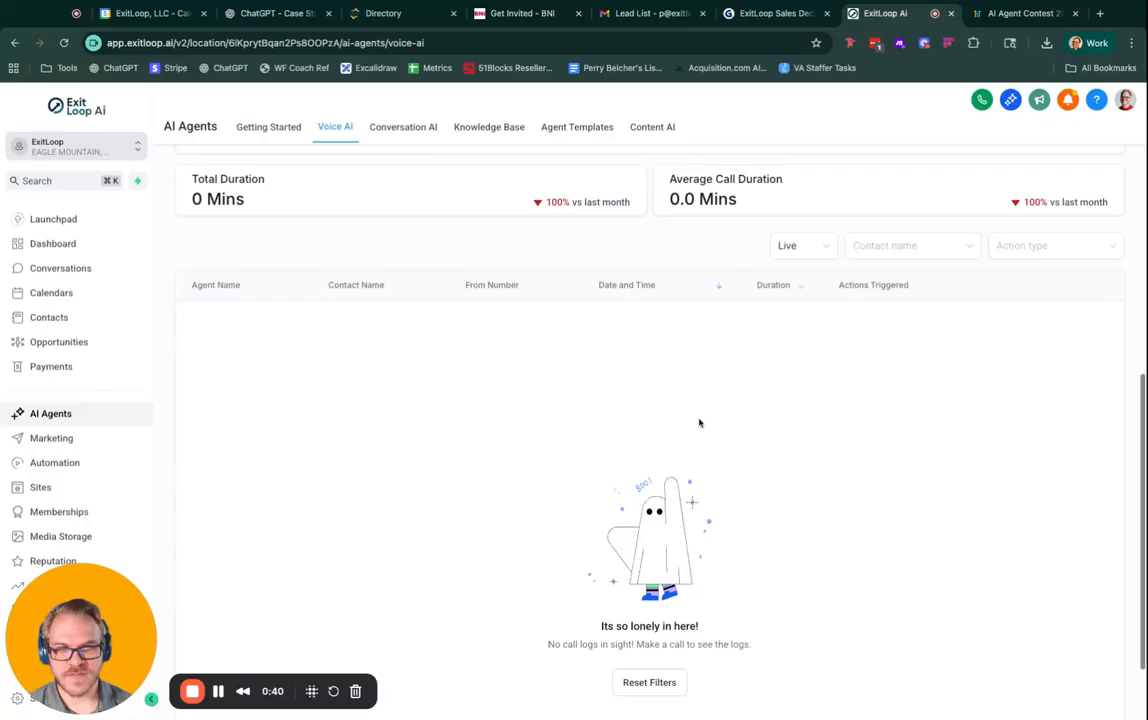
scroll(699, 422, "down", 5)
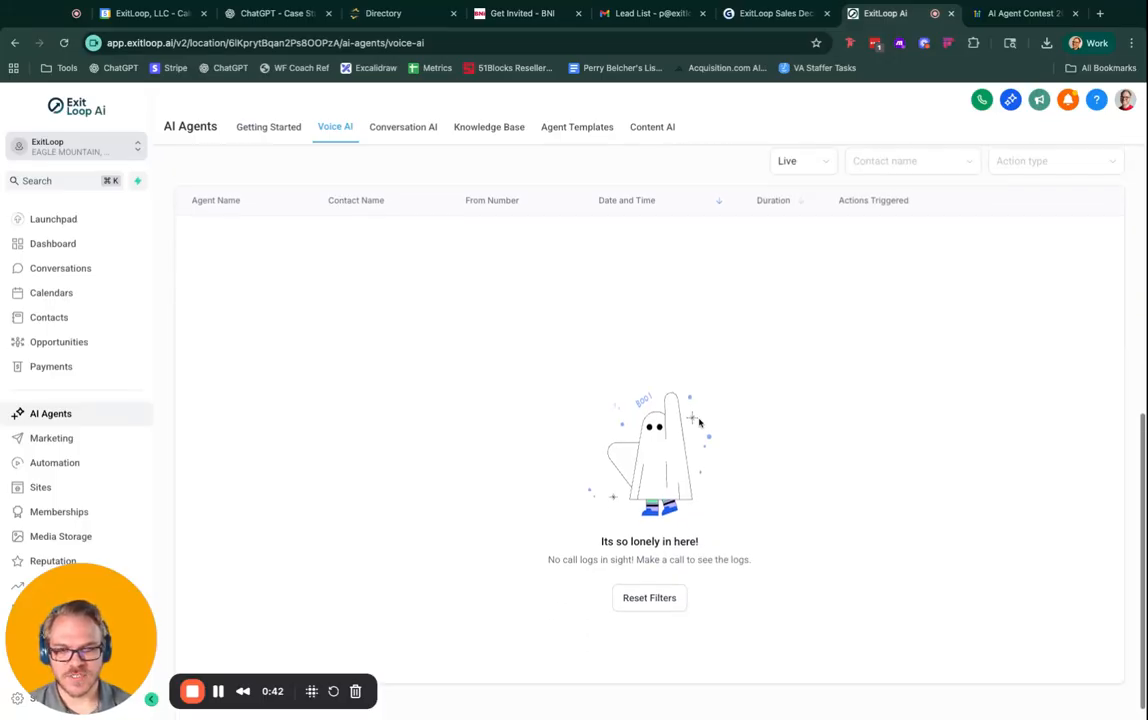
scroll(649, 400, "up", 20)
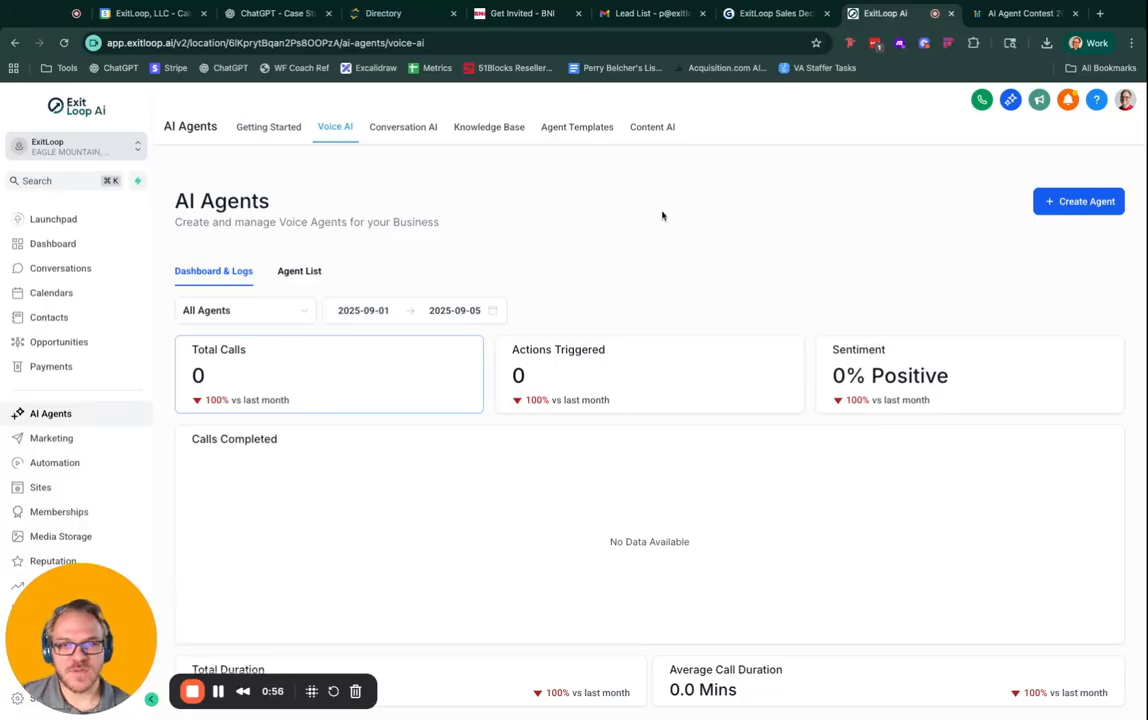
Step: Show the list of voice agents and start a new Voice AI agent as a custom agent
left_click(310, 274)
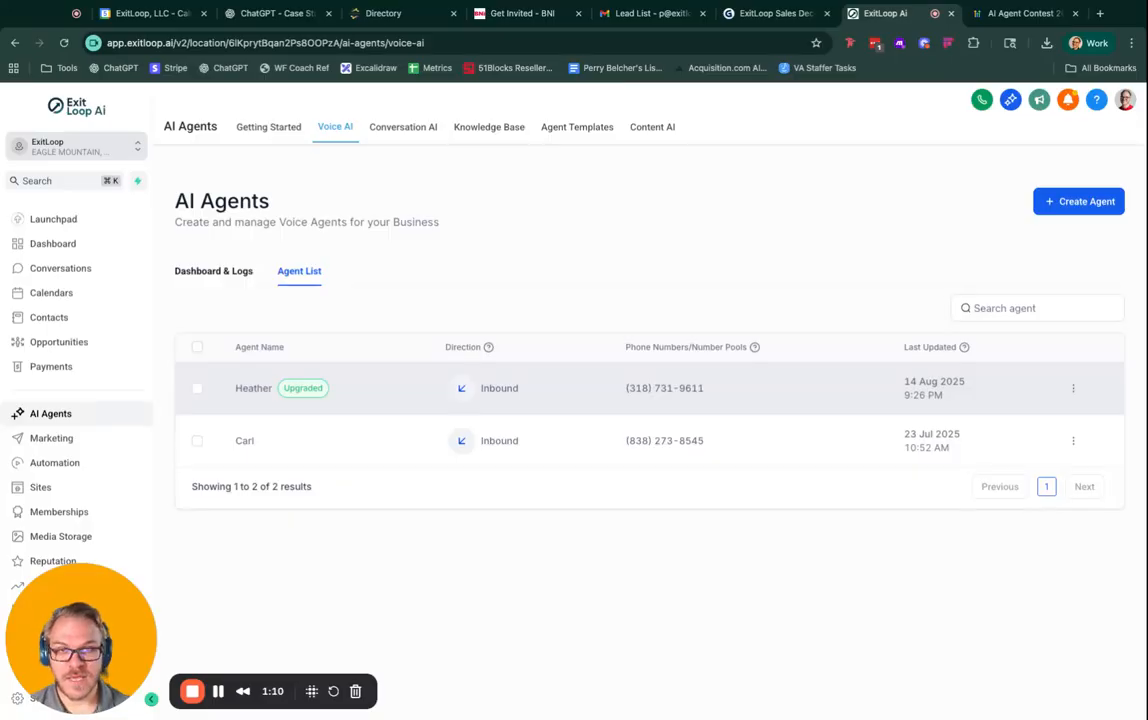
left_click(1067, 204)
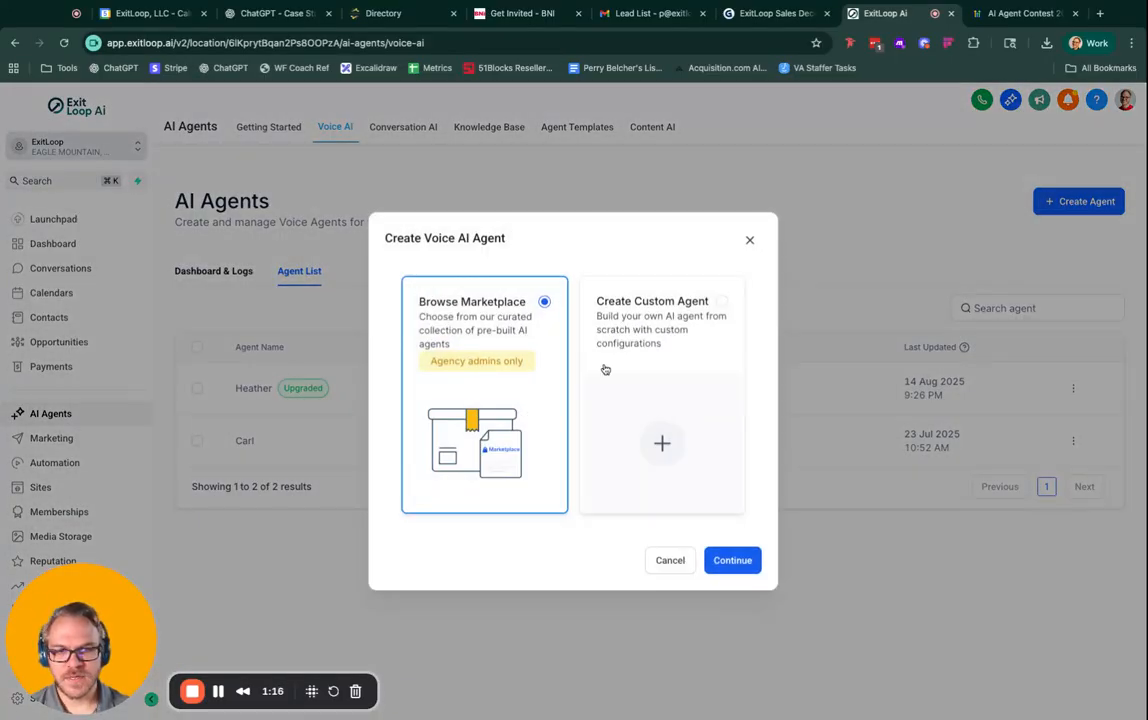
left_click(632, 352)
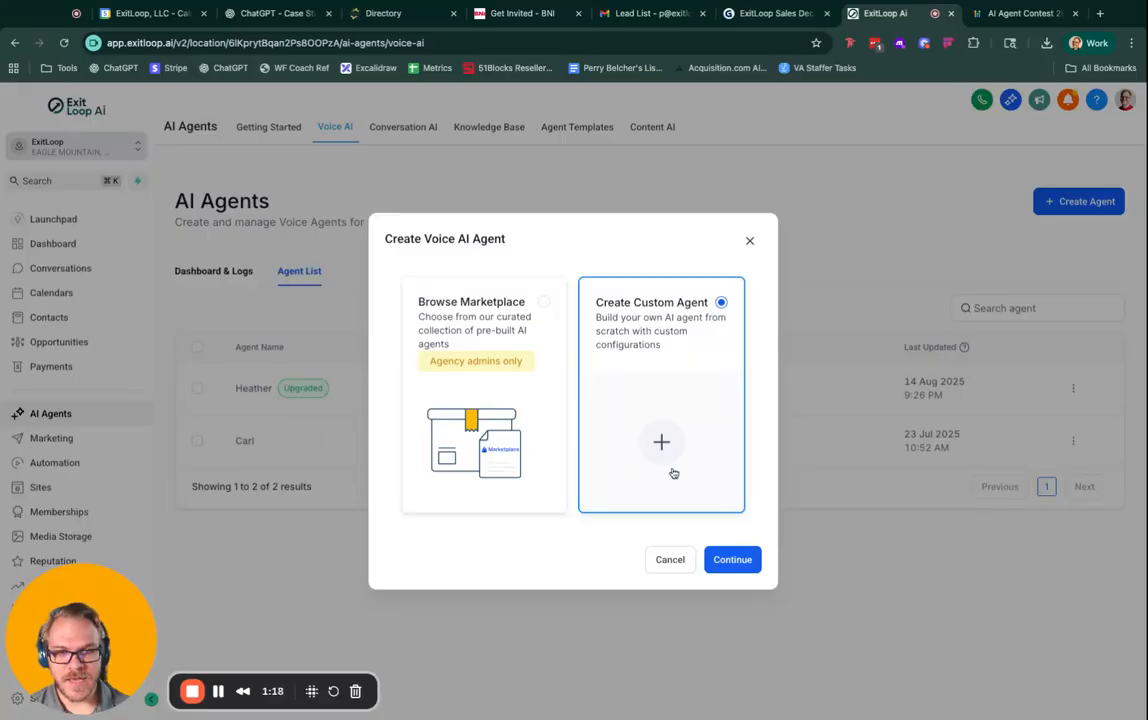
left_click(742, 563)
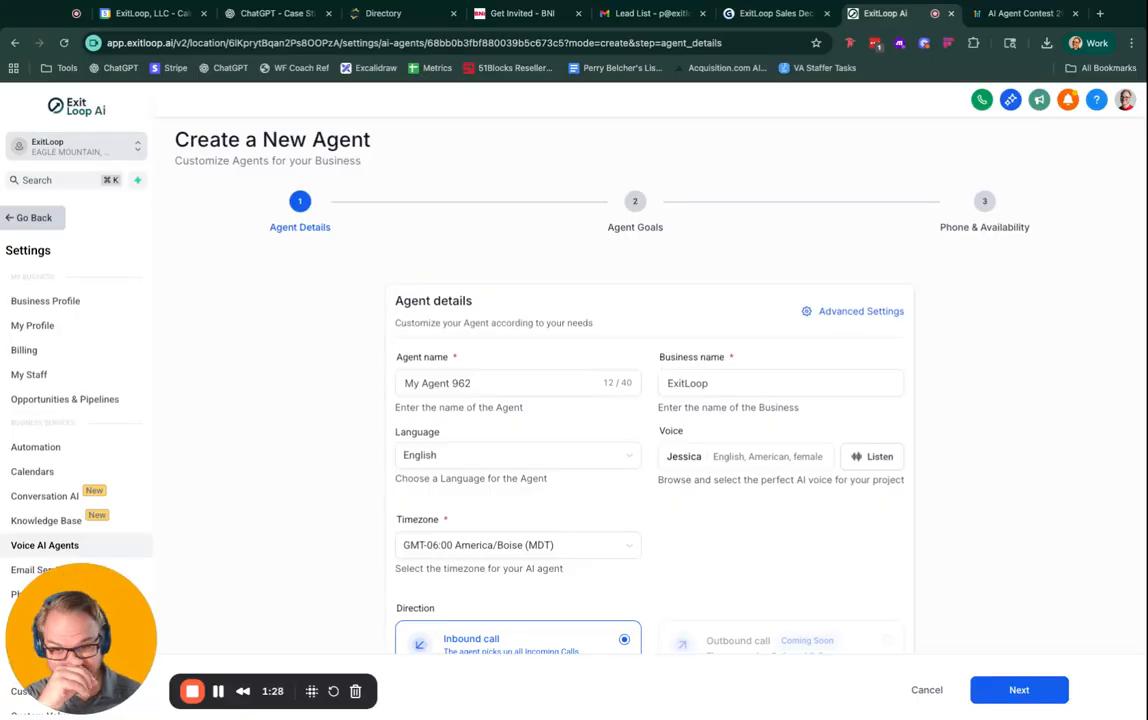
Step: Replace the default agent name with "Pete" in the agent details
scroll(715, 562, "down", 1)
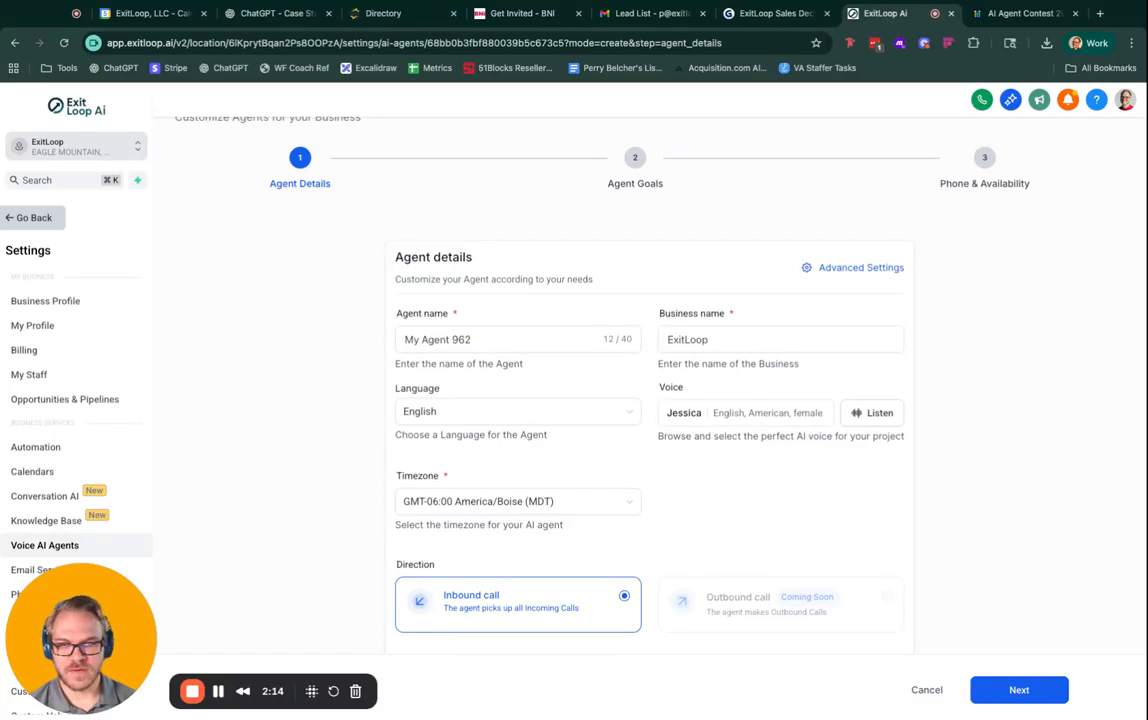
triple_click(503, 336)
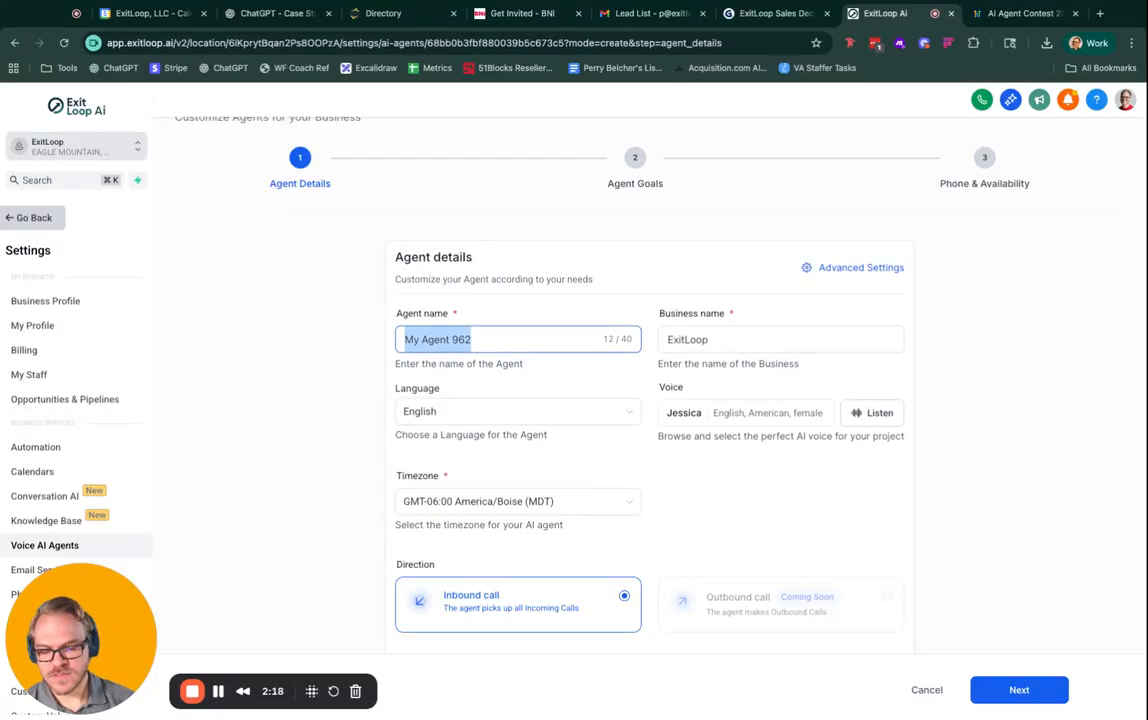
key("BackSpace")
type("Pete")
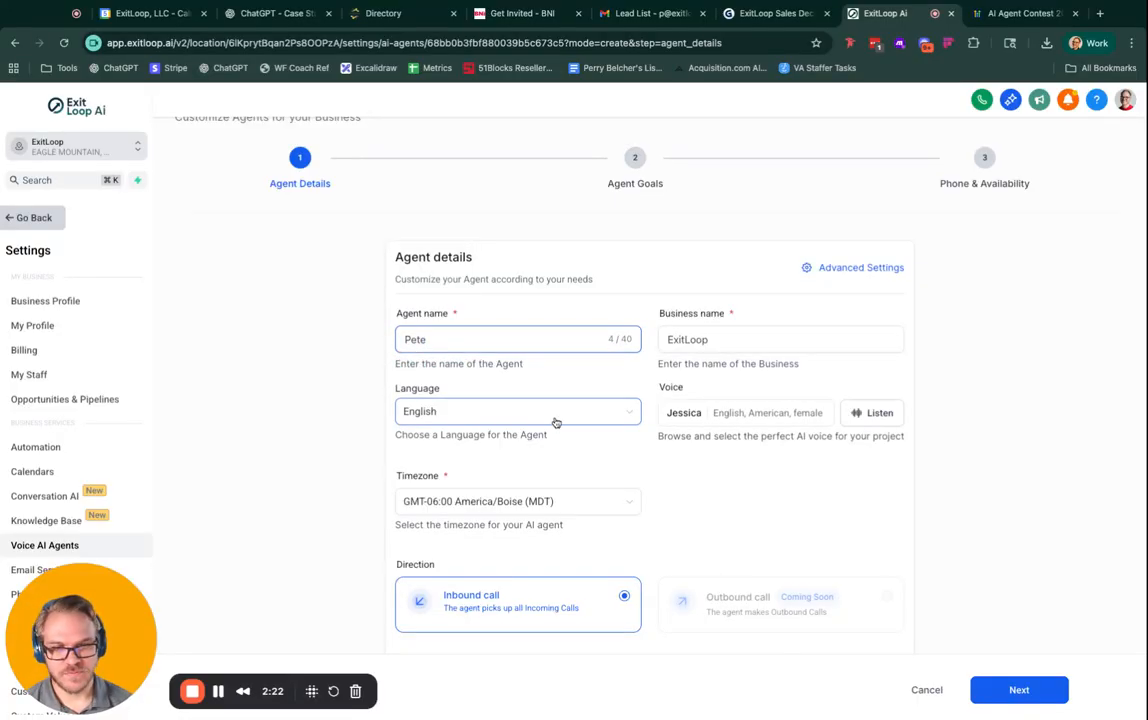
Step: Open the voice selection for the agent and filter the English voices to male
left_click(694, 418)
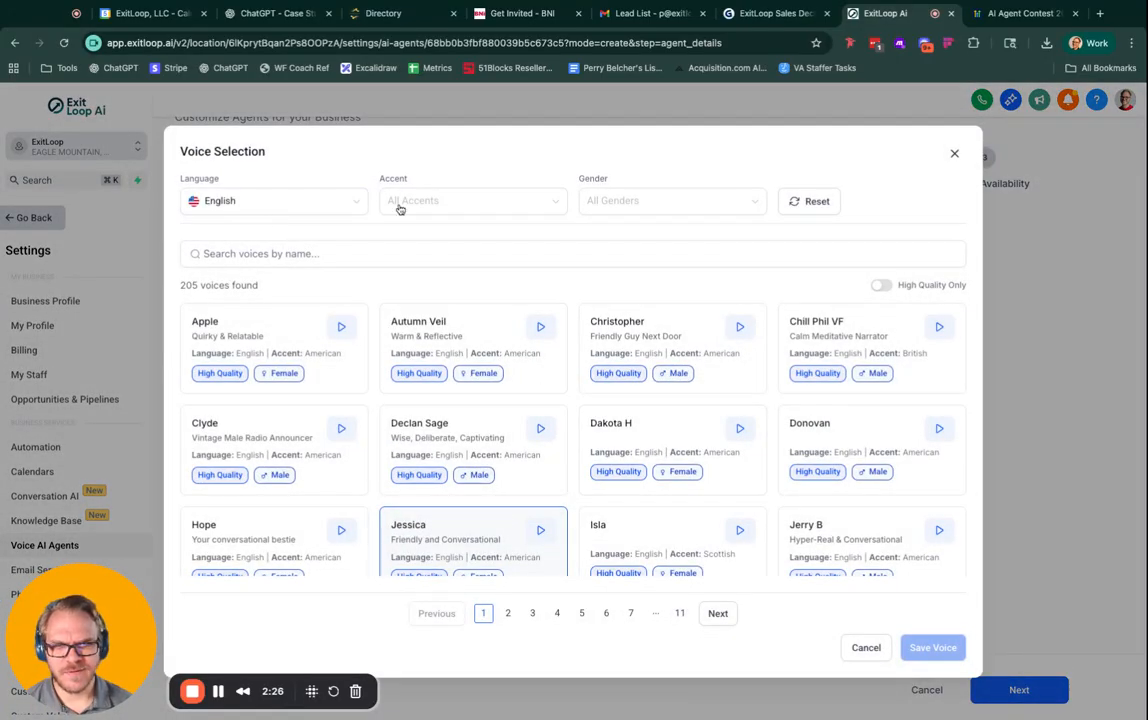
left_click(633, 200)
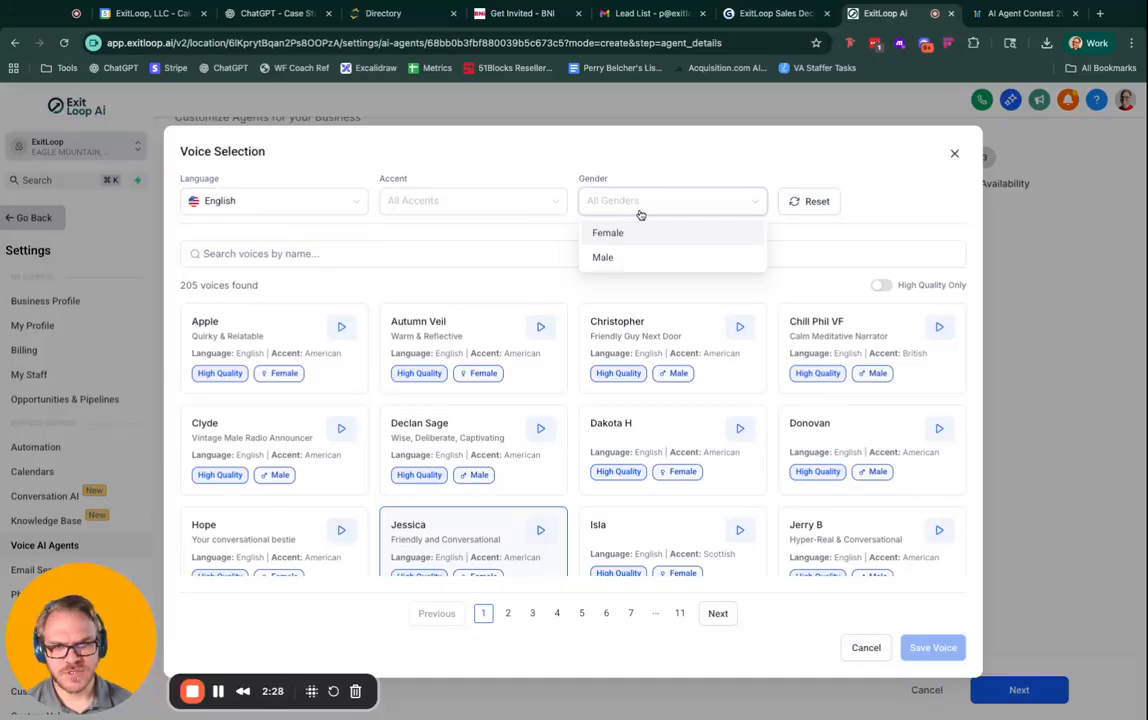
left_click(634, 260)
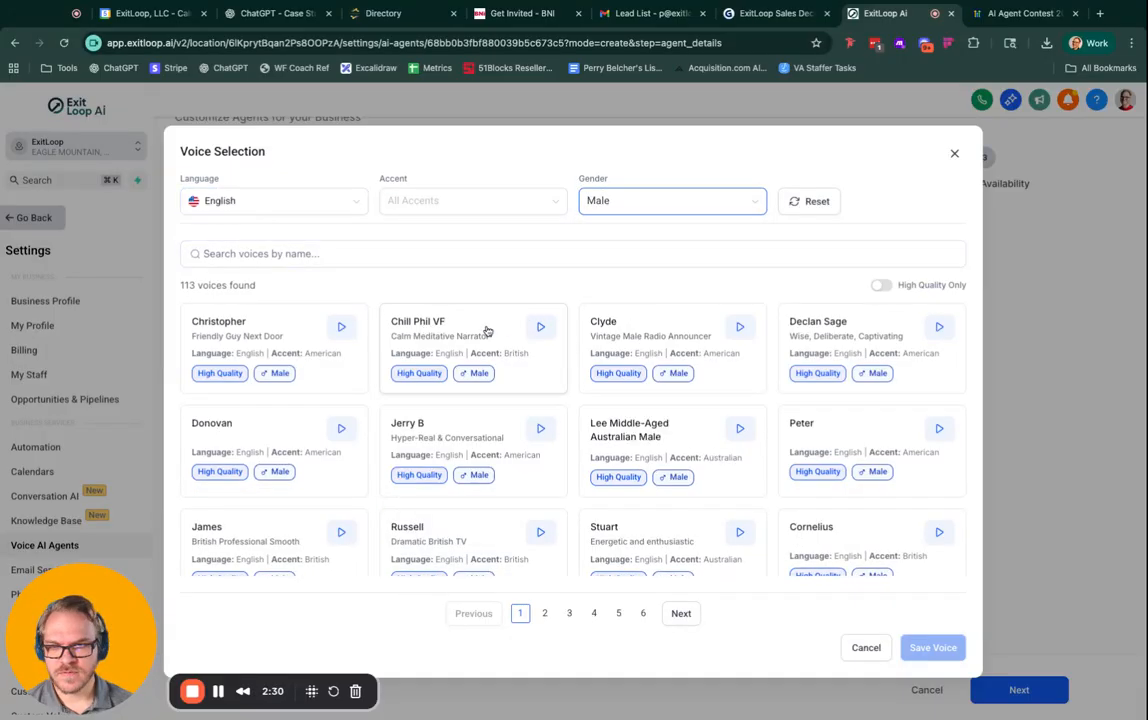
Step: Play the samples of the Christopher, Chill Phil VF, Clyde, Declan Sage and Donovan voices
left_click(340, 327)
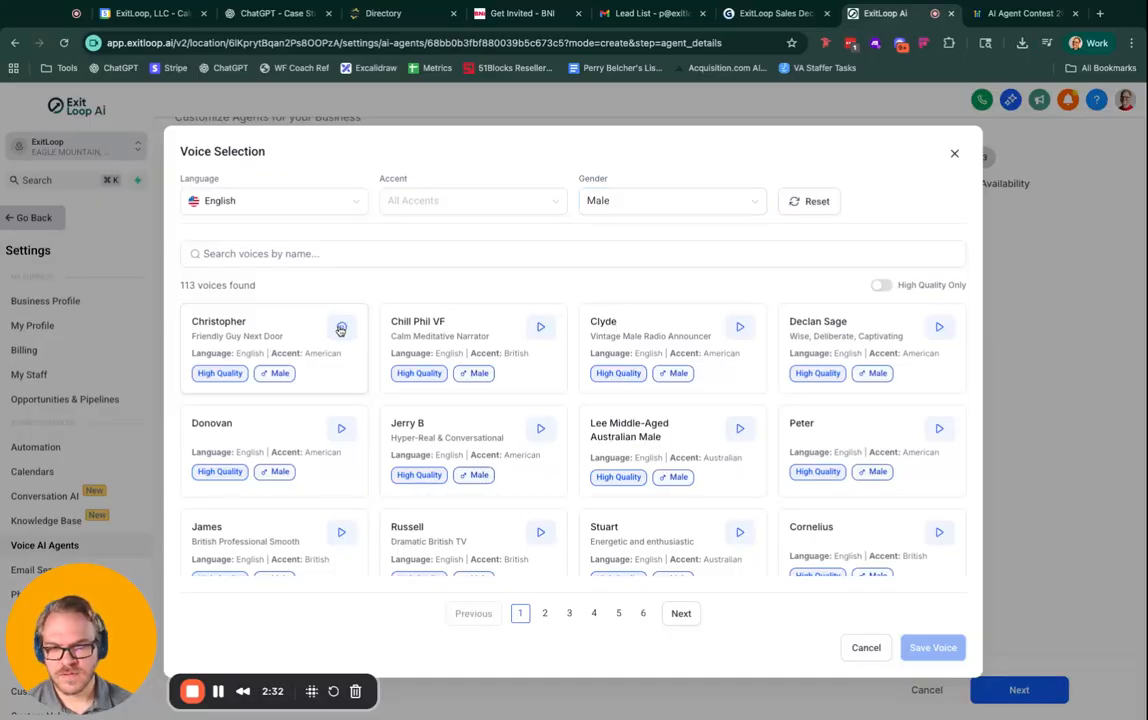
left_click(541, 328)
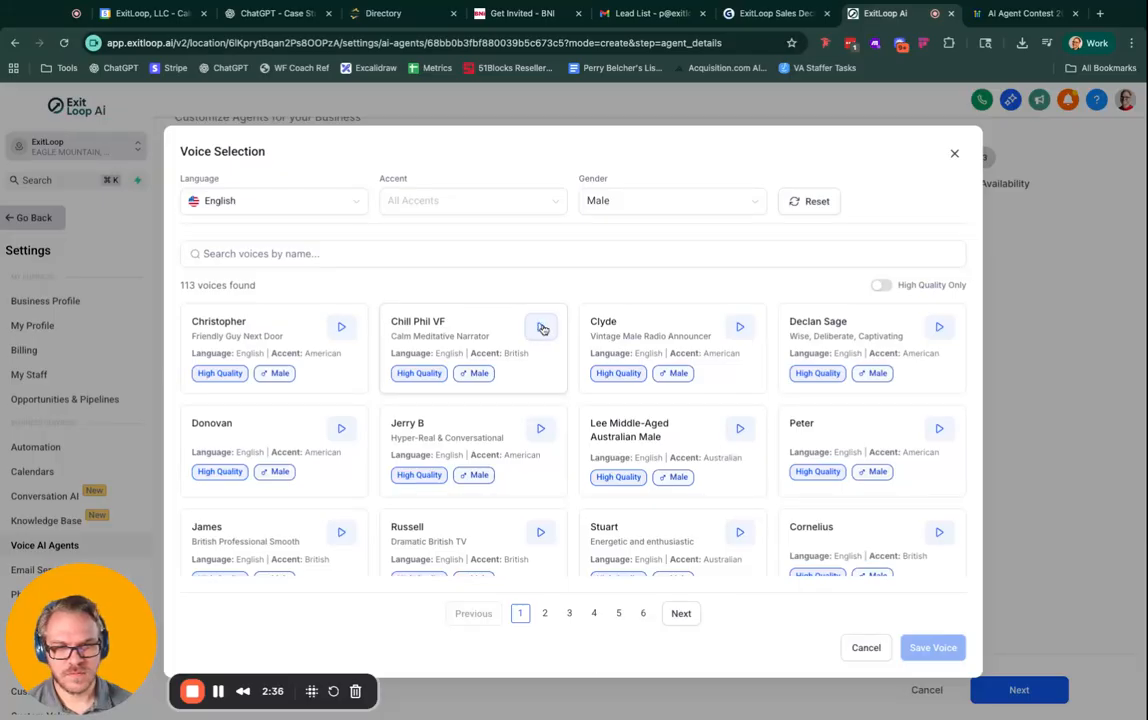
left_click(737, 328)
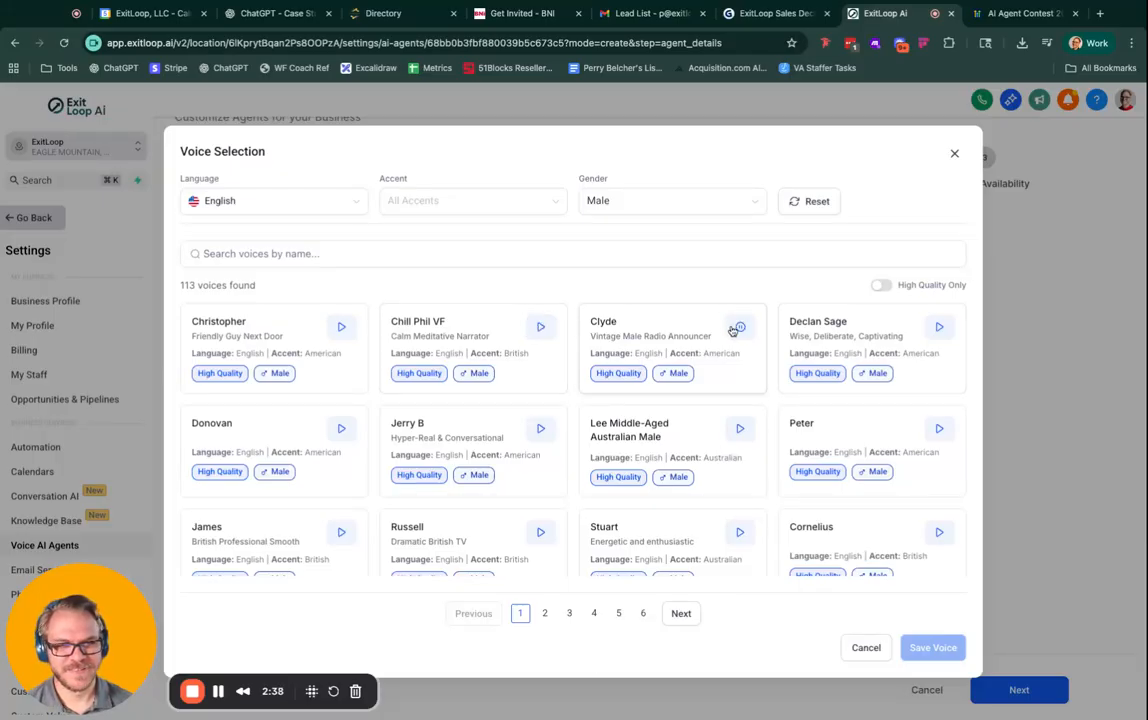
left_click(939, 329)
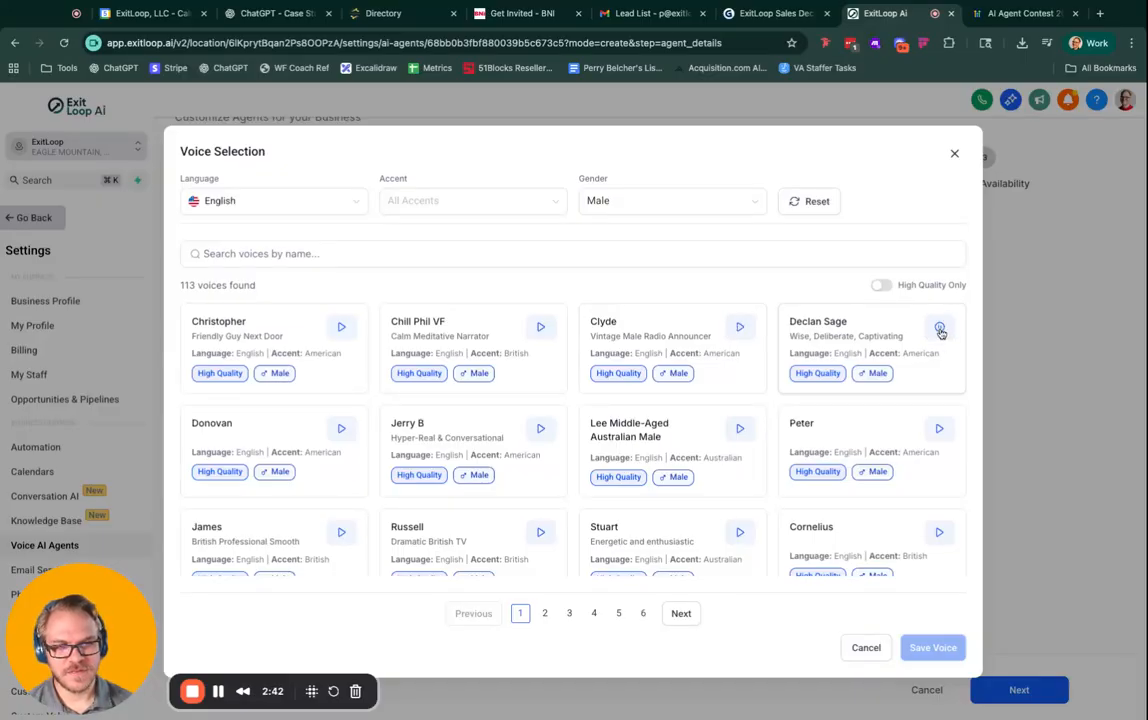
left_click(342, 430)
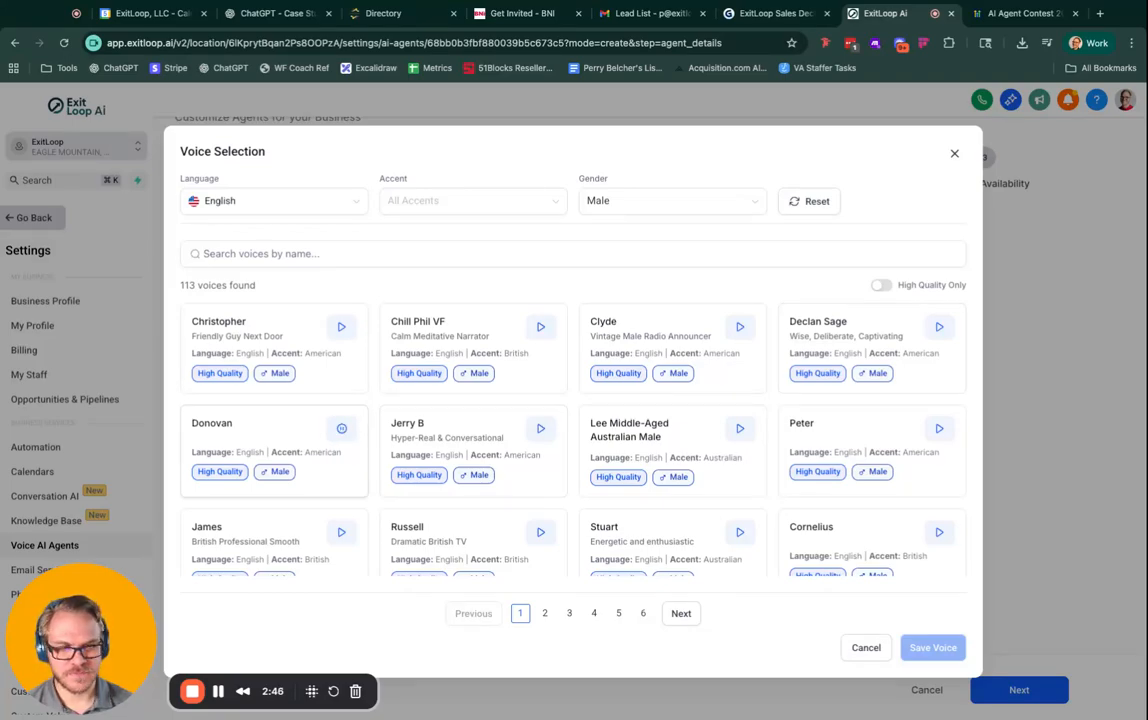
Step: Preview the American male voice Peter and save it as the agent's voice
left_click(937, 430)
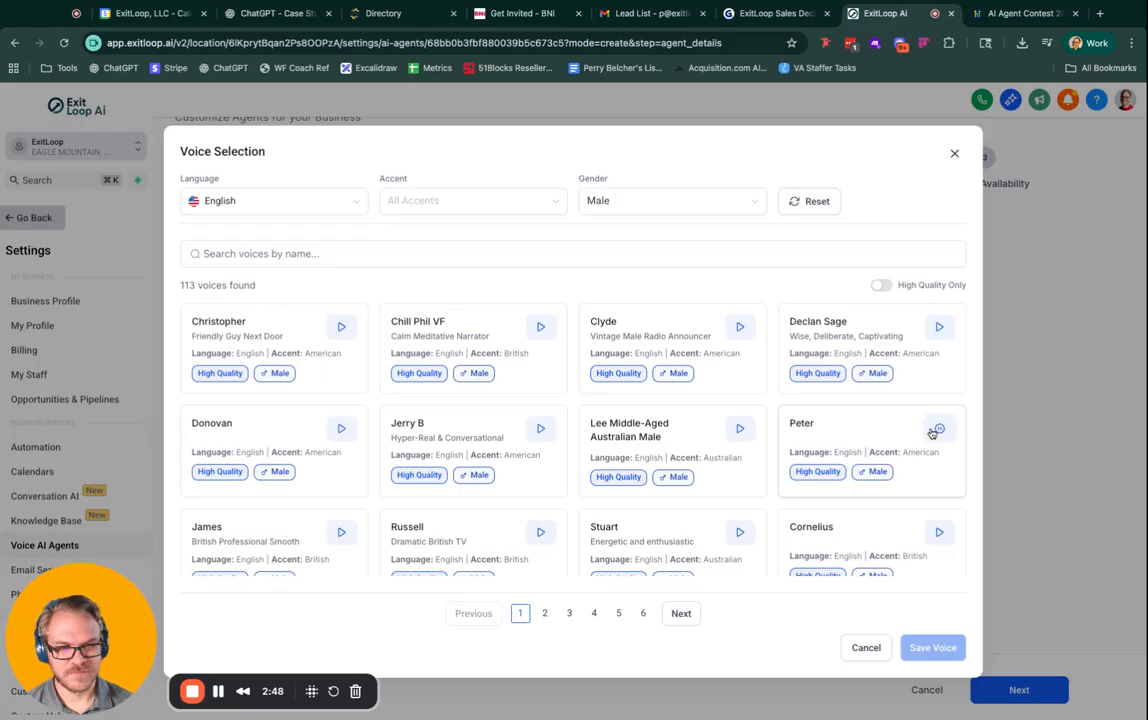
left_click(874, 433)
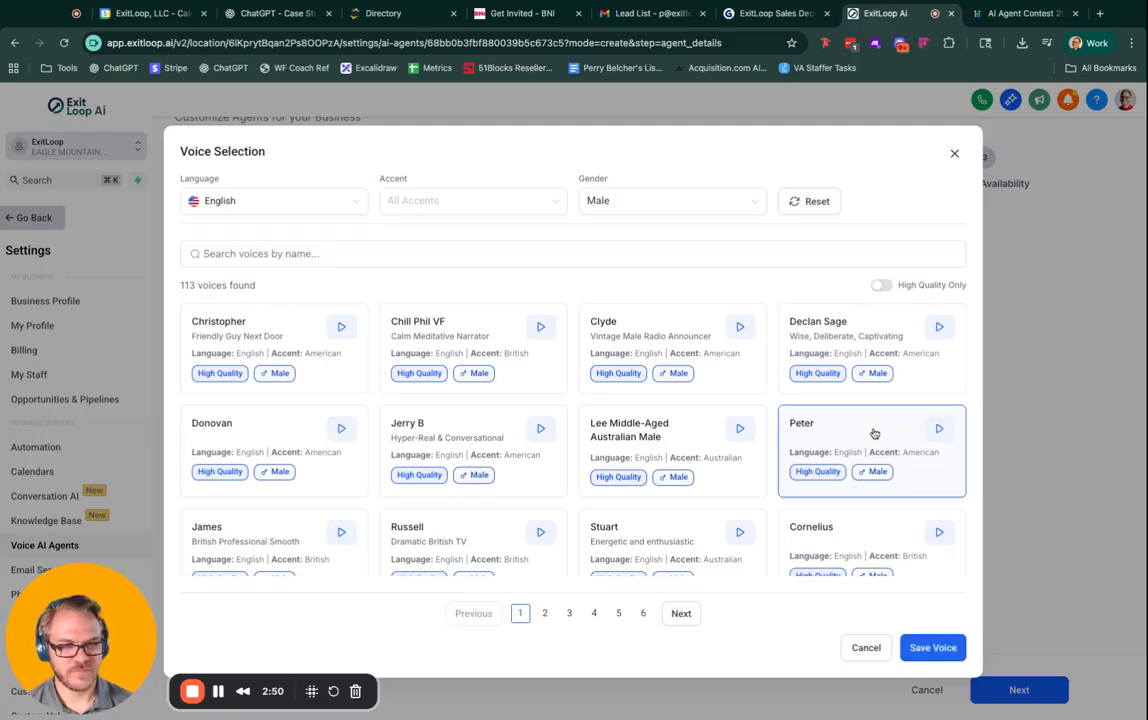
left_click(934, 648)
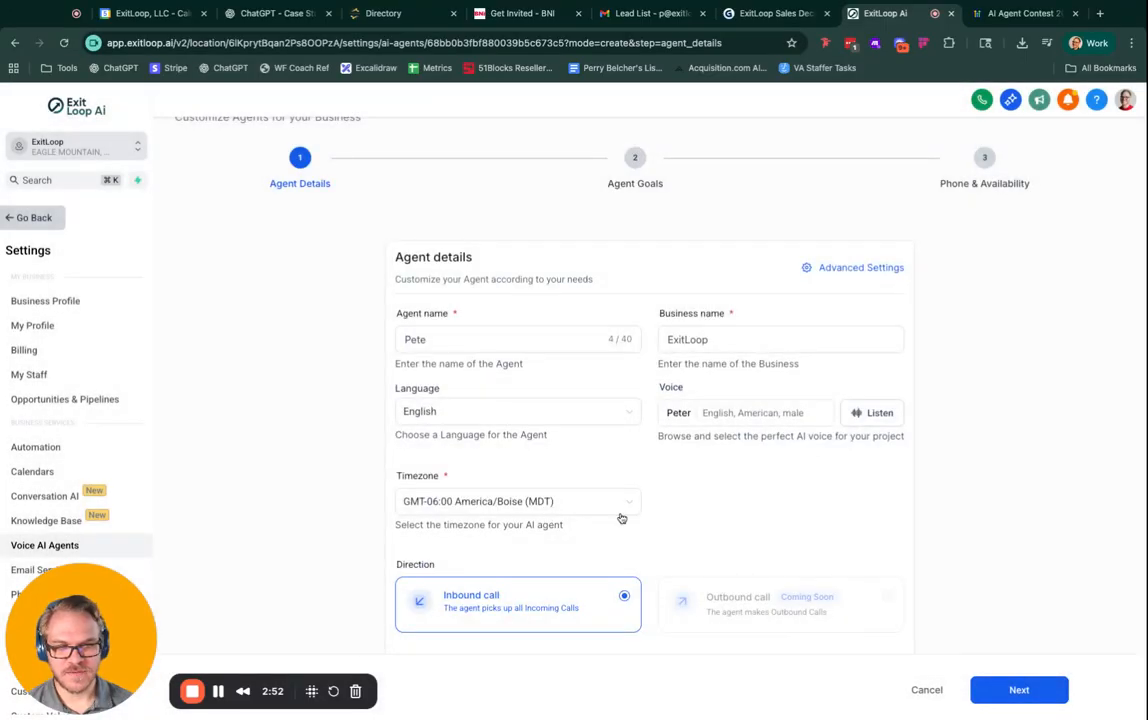
Step: Change the agent name to "Peter" to match the selected voice
left_click(428, 344)
type("r")
left_click(700, 478)
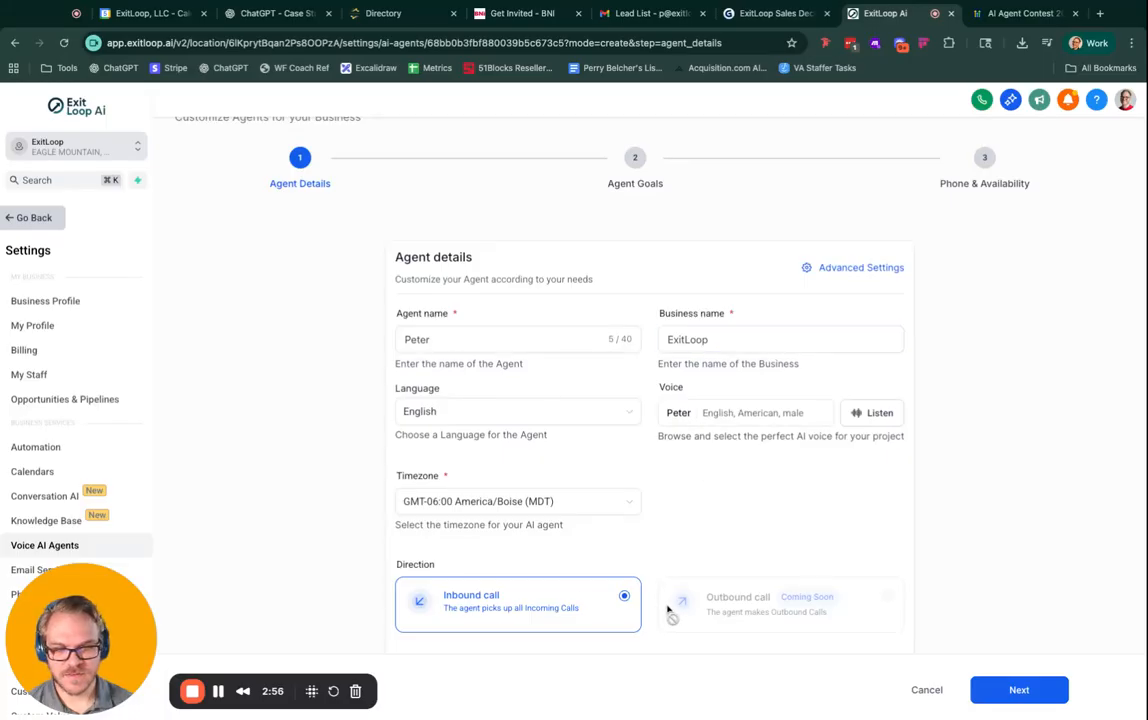
Step: Review the agent's initial message and the call and agent behavior options in the advanced settings, including LLM temperature
scroll(703, 535, "down", 3)
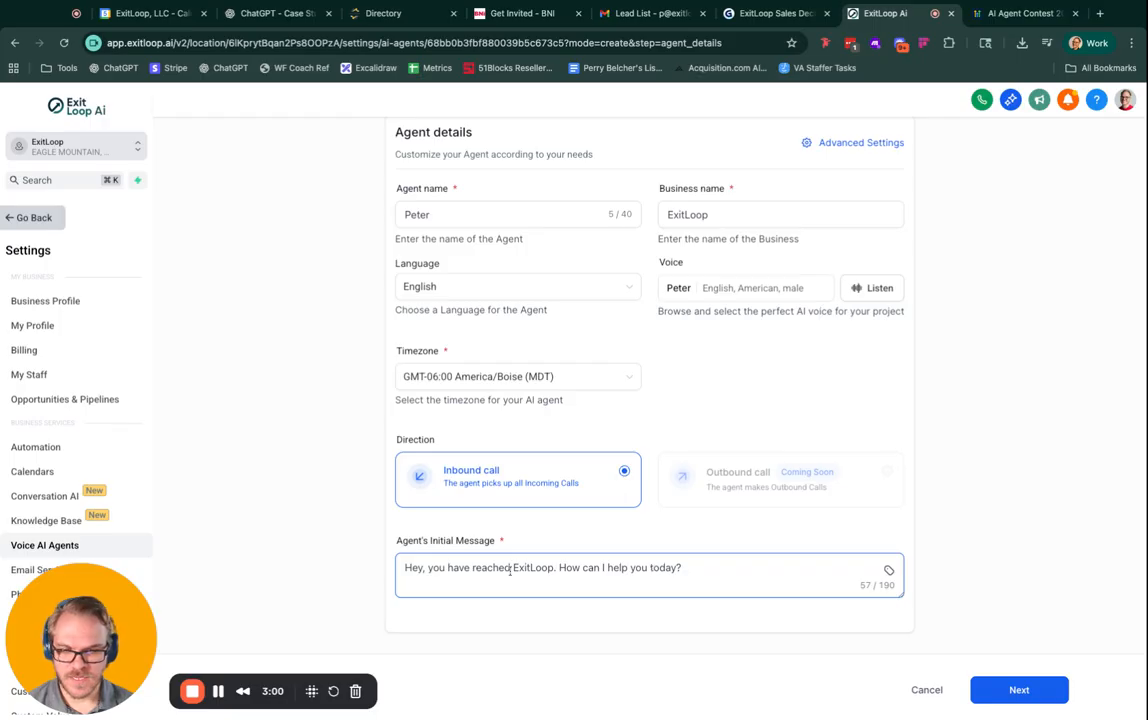
scroll(583, 518, "up", 3)
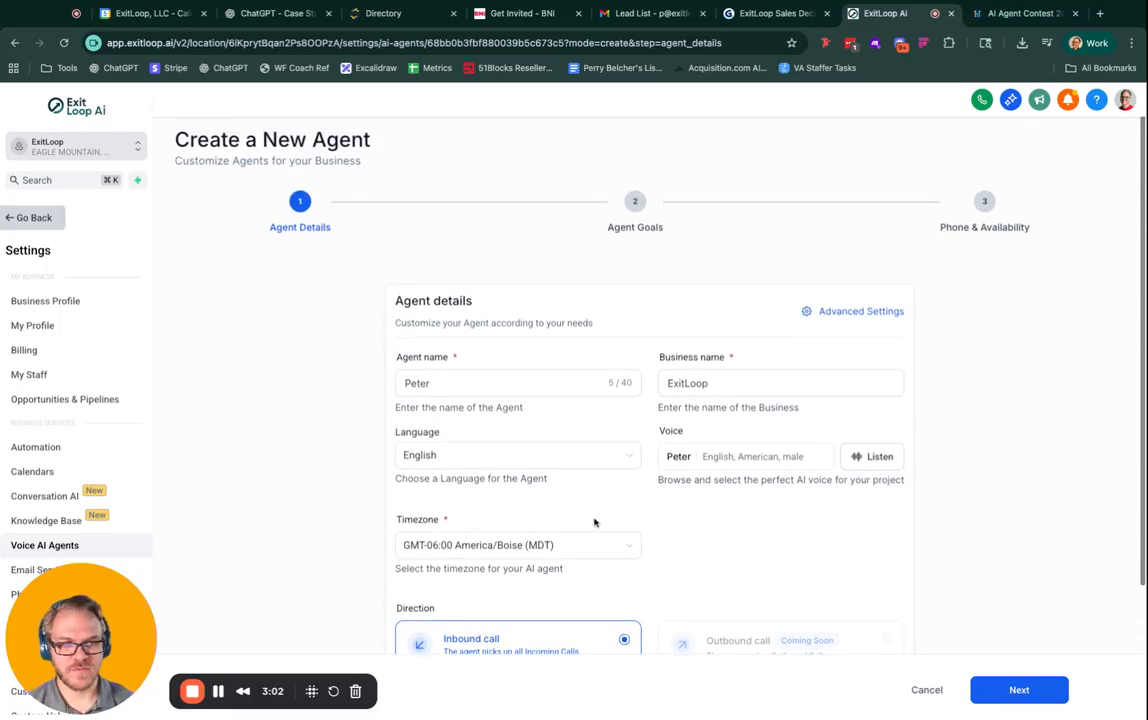
left_click(845, 312)
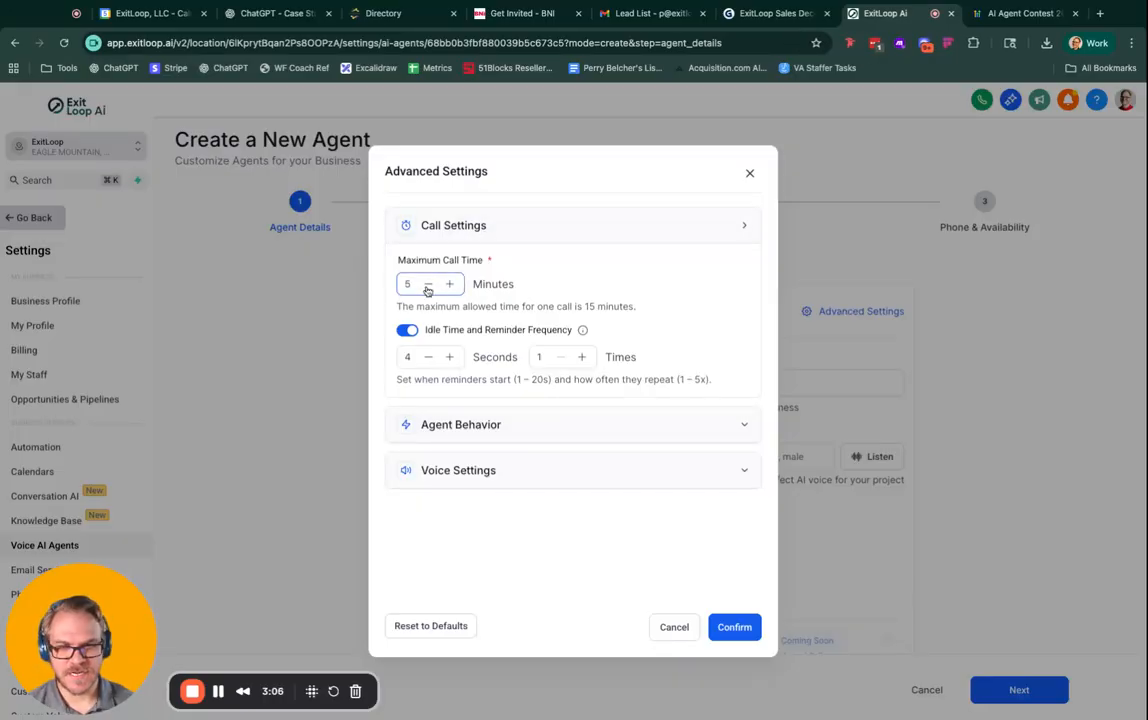
left_click(498, 426)
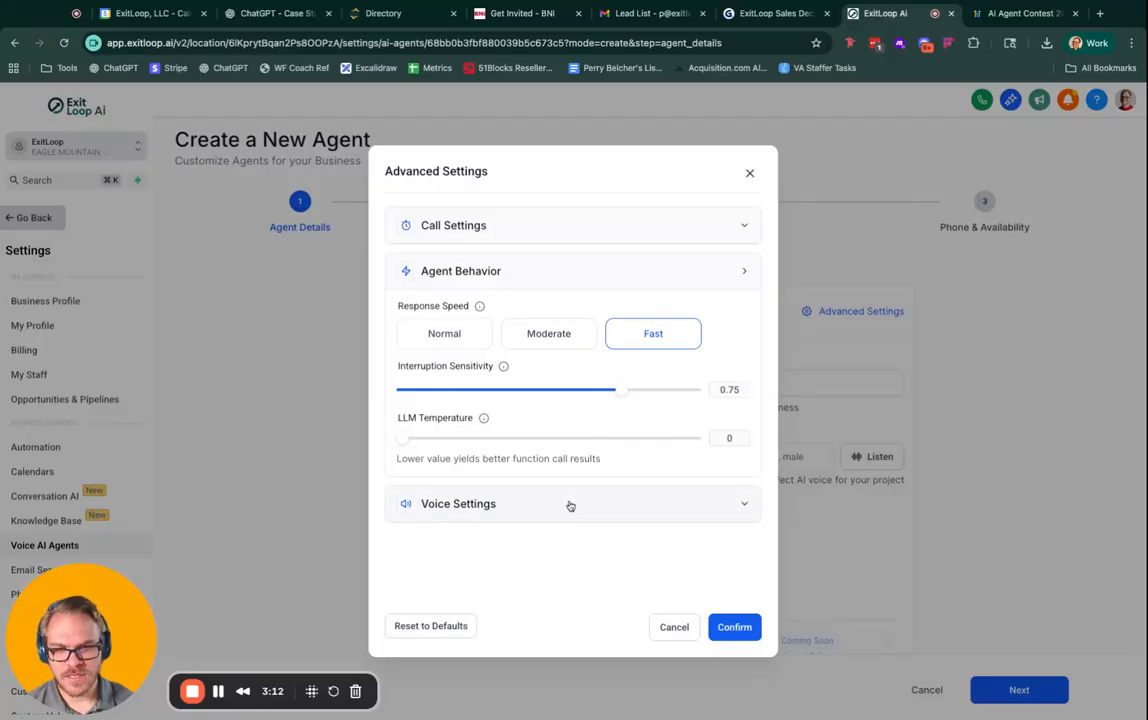
mouse_move(485, 420)
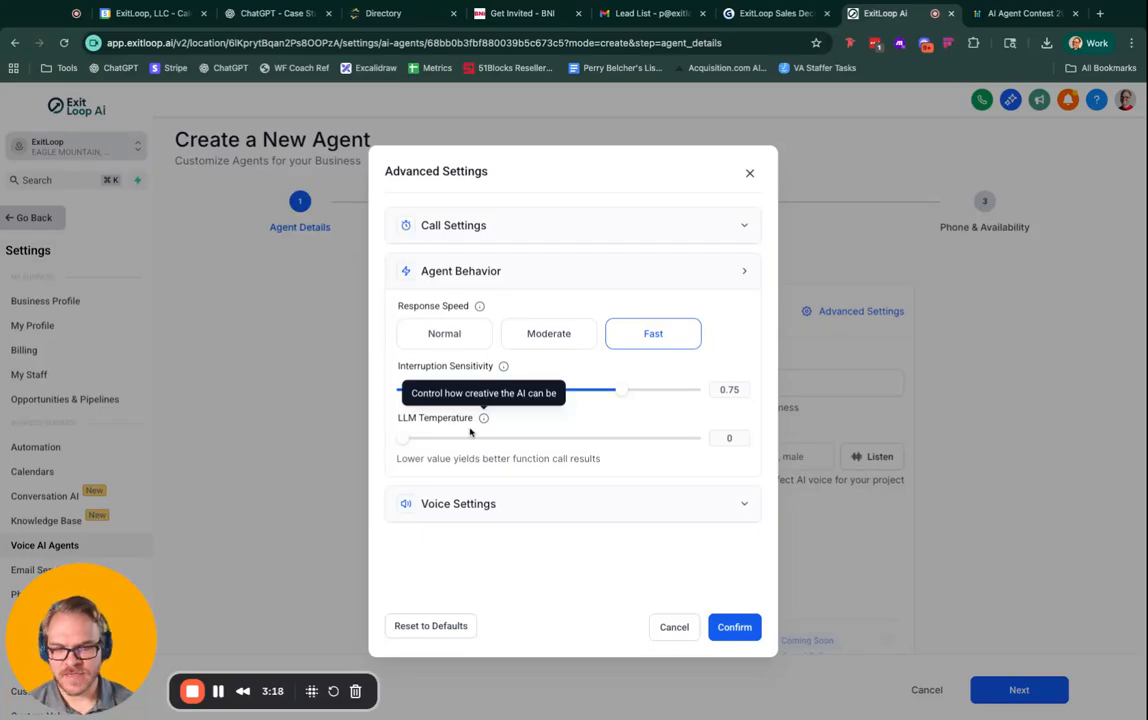
mouse_move(405, 440)
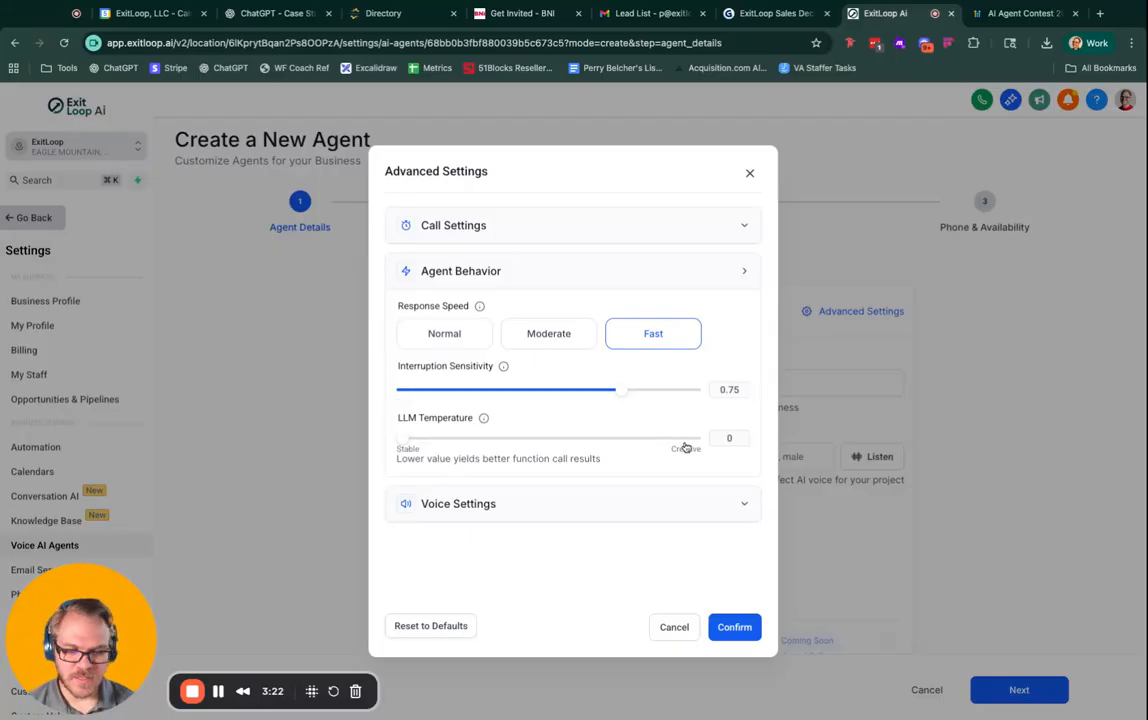
Step: Review the voice speed, temperature and volume settings and the available background sounds in the advanced settings
left_click(638, 510)
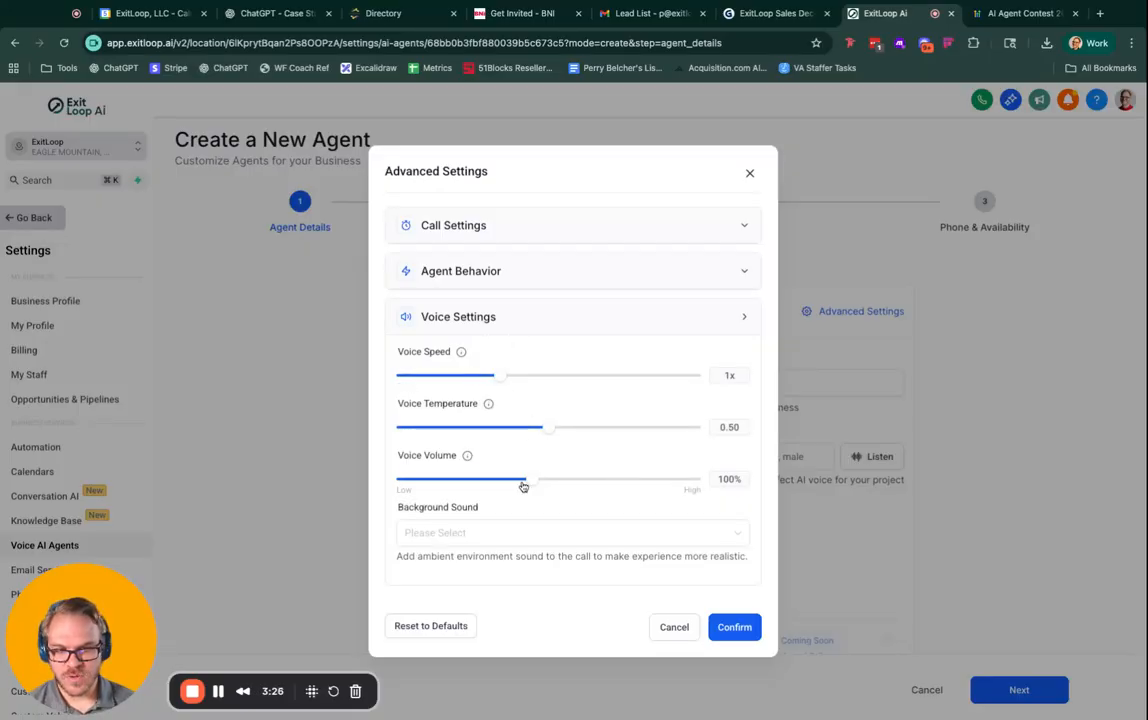
left_click(520, 532)
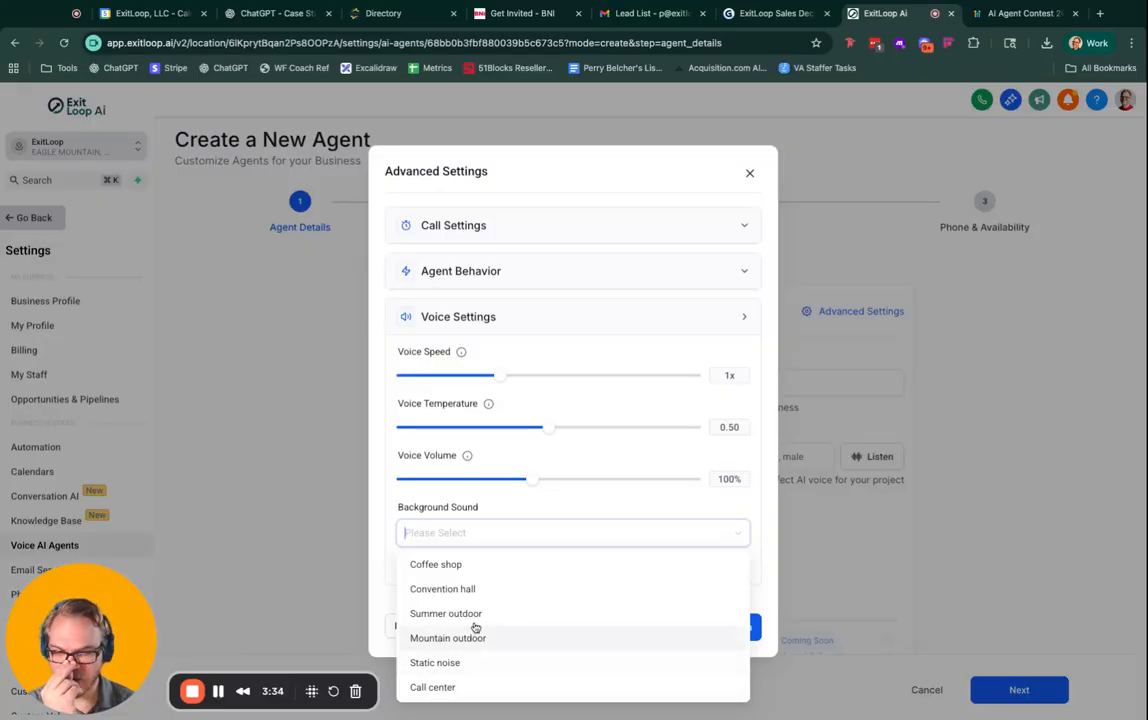
left_click(648, 316)
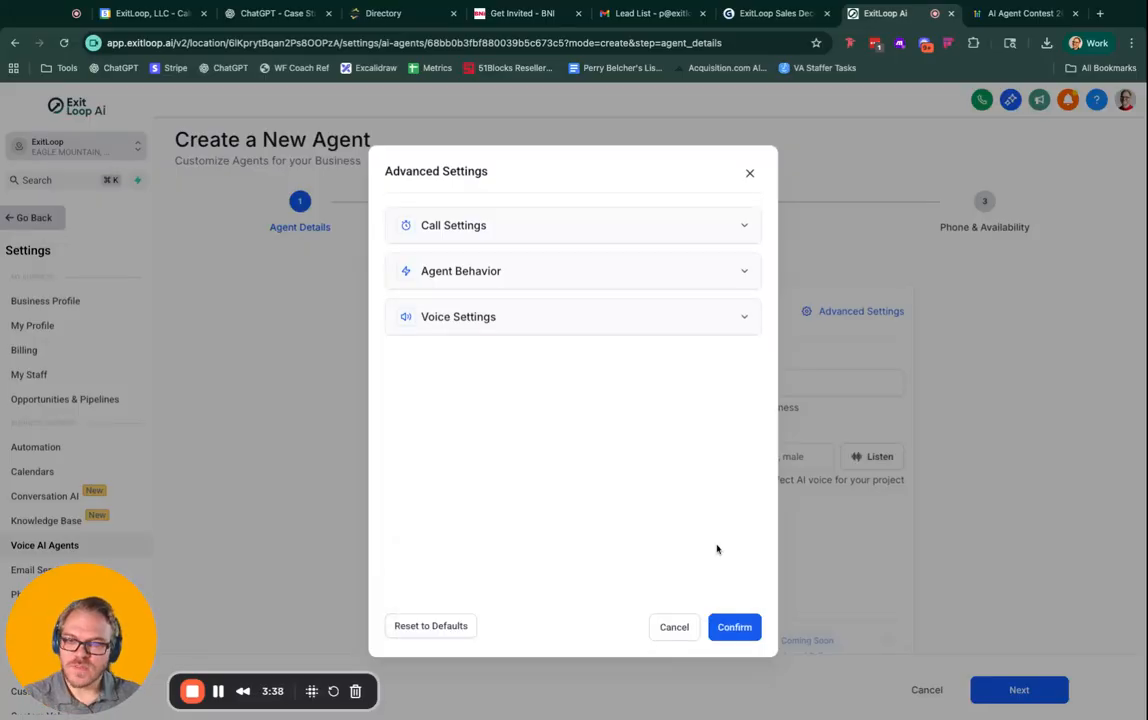
left_click(582, 317)
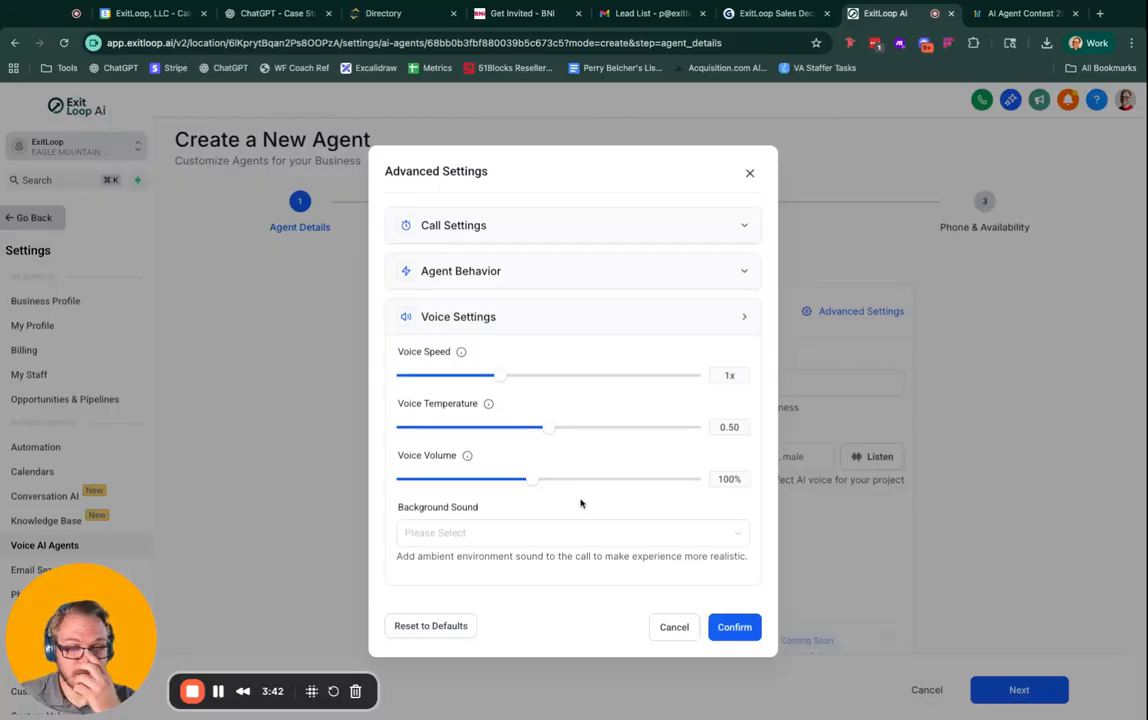
left_click(582, 532)
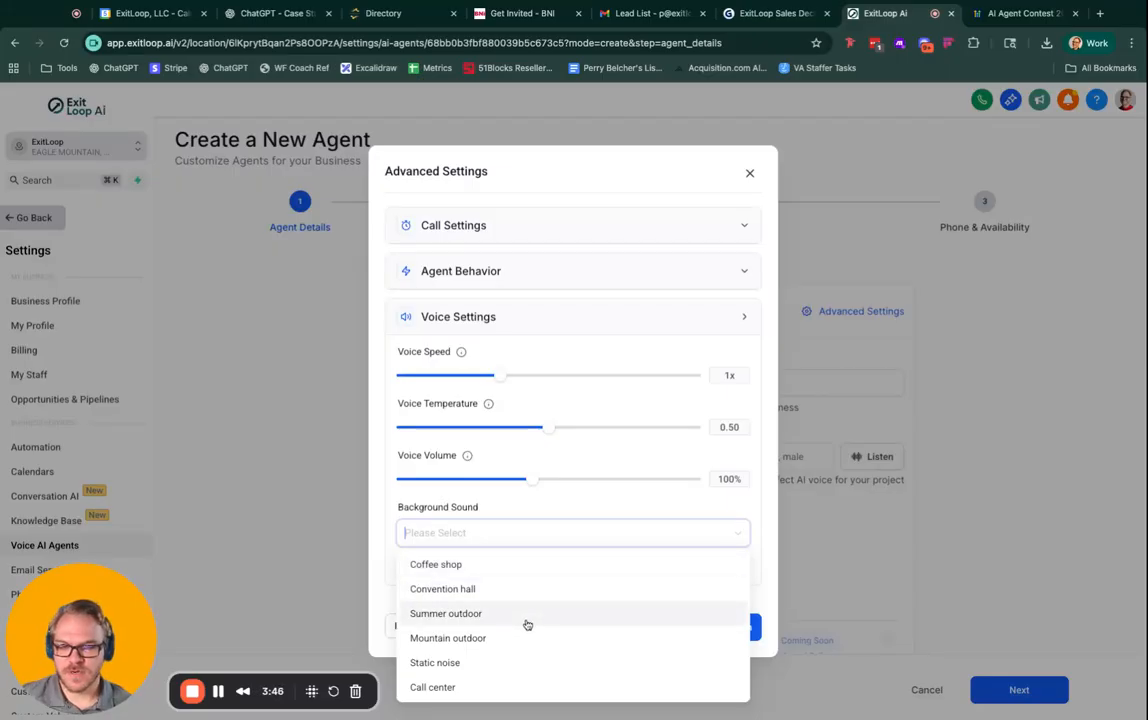
left_click(655, 504)
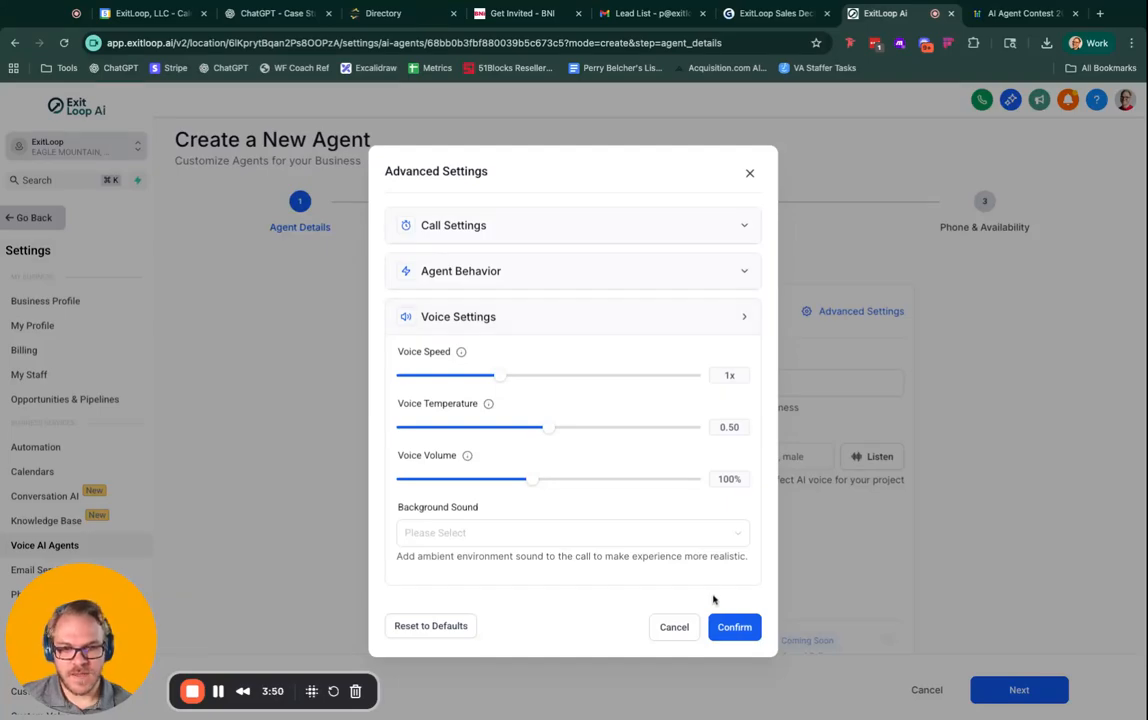
Step: Confirm the advanced settings and proceed from the agent details to the agent goals
left_click(730, 630)
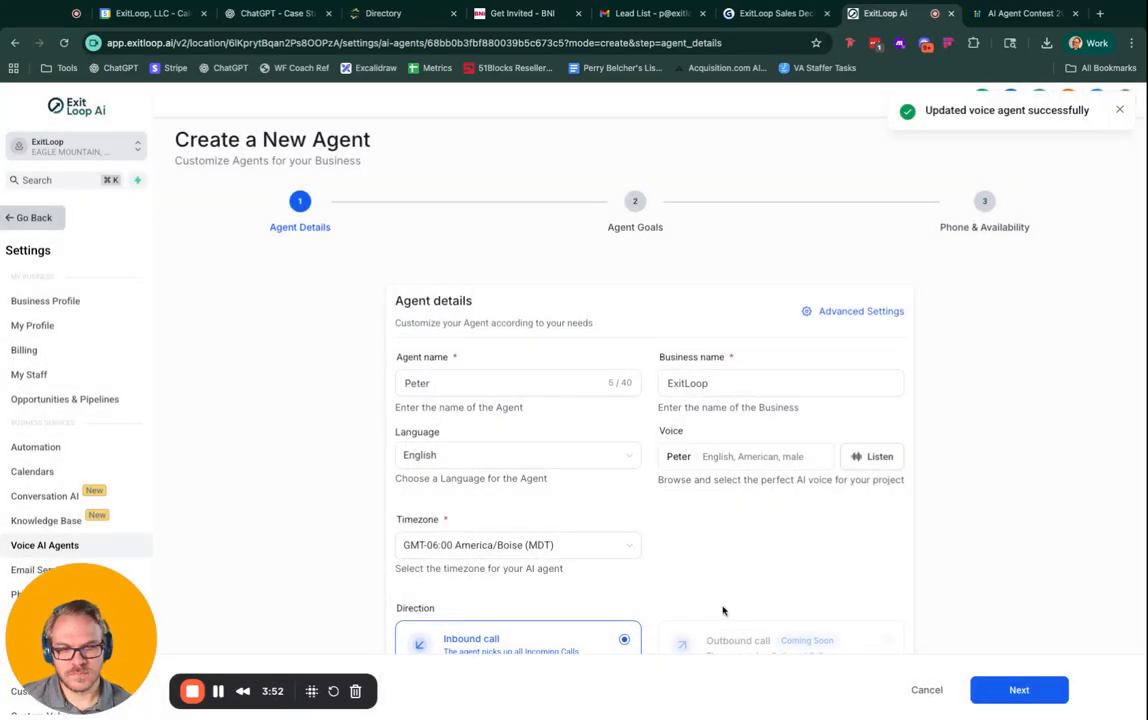
scroll(954, 519, "down", 3)
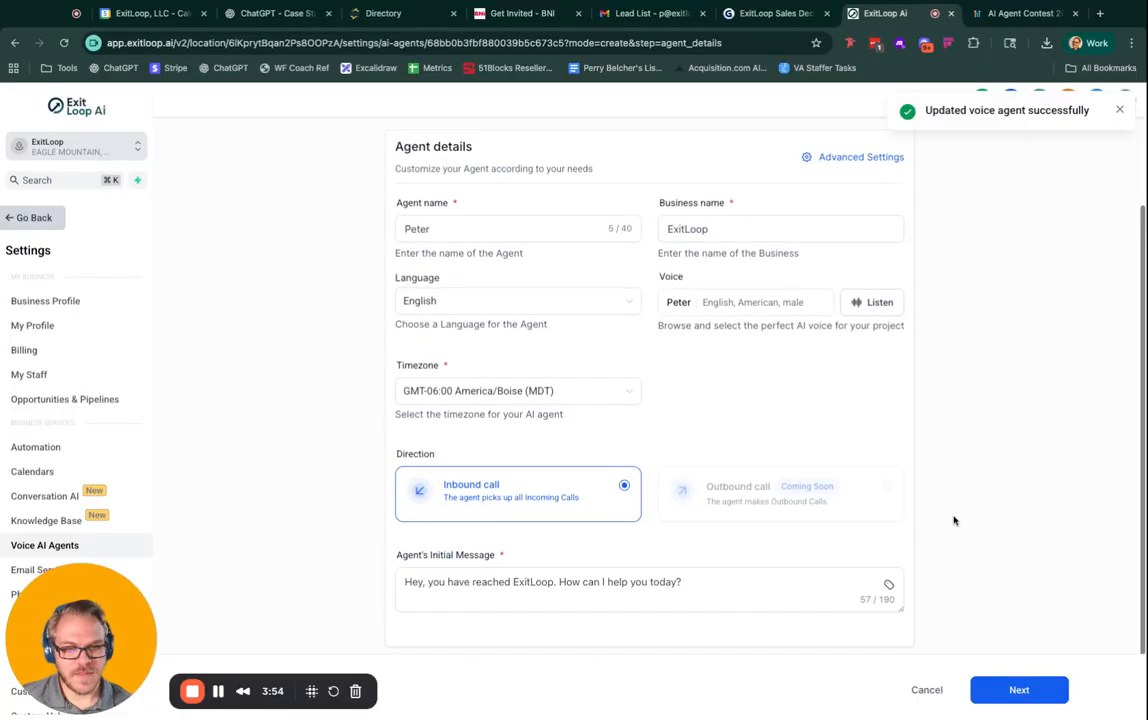
left_click(1018, 689)
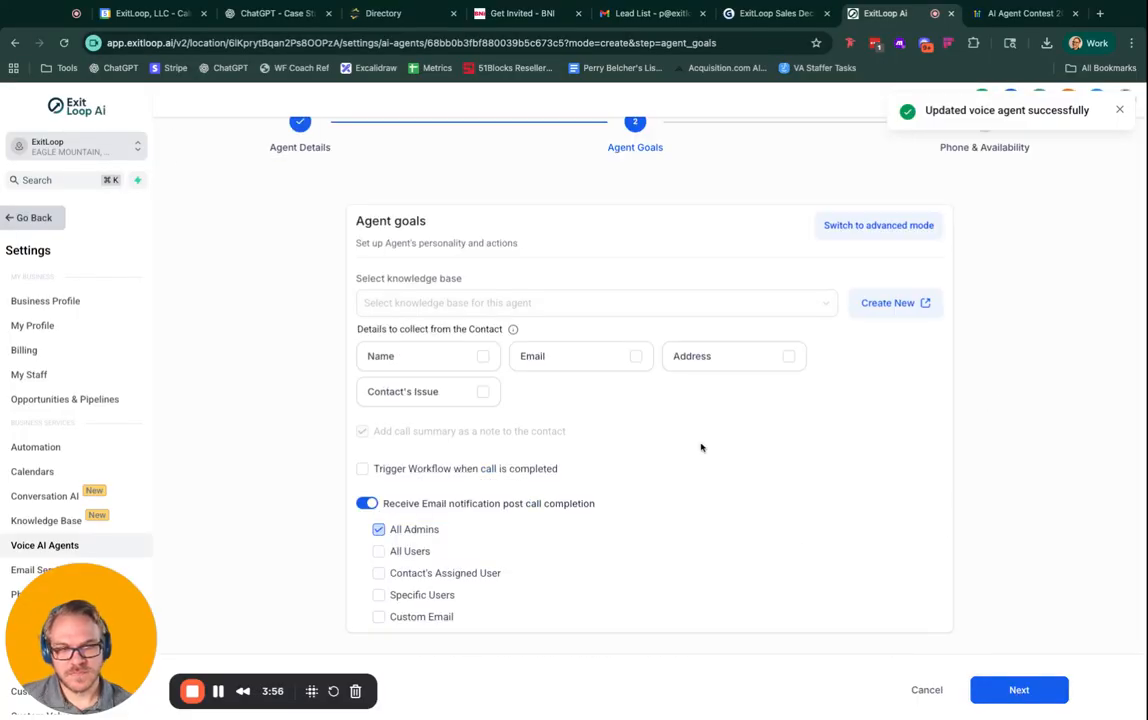
Step: Select the ExitLoop knowledge base for the agent and set Name and Email as the details to collect from the contact
scroll(700, 446, "up", 2)
left_click(584, 347)
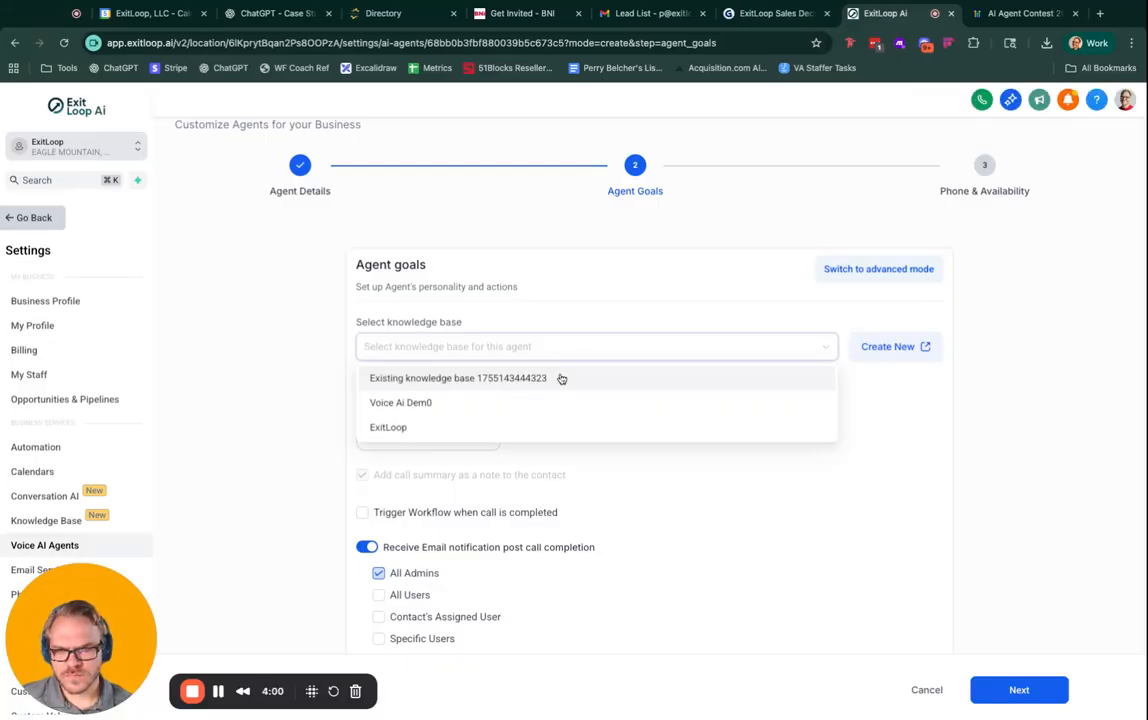
left_click(400, 428)
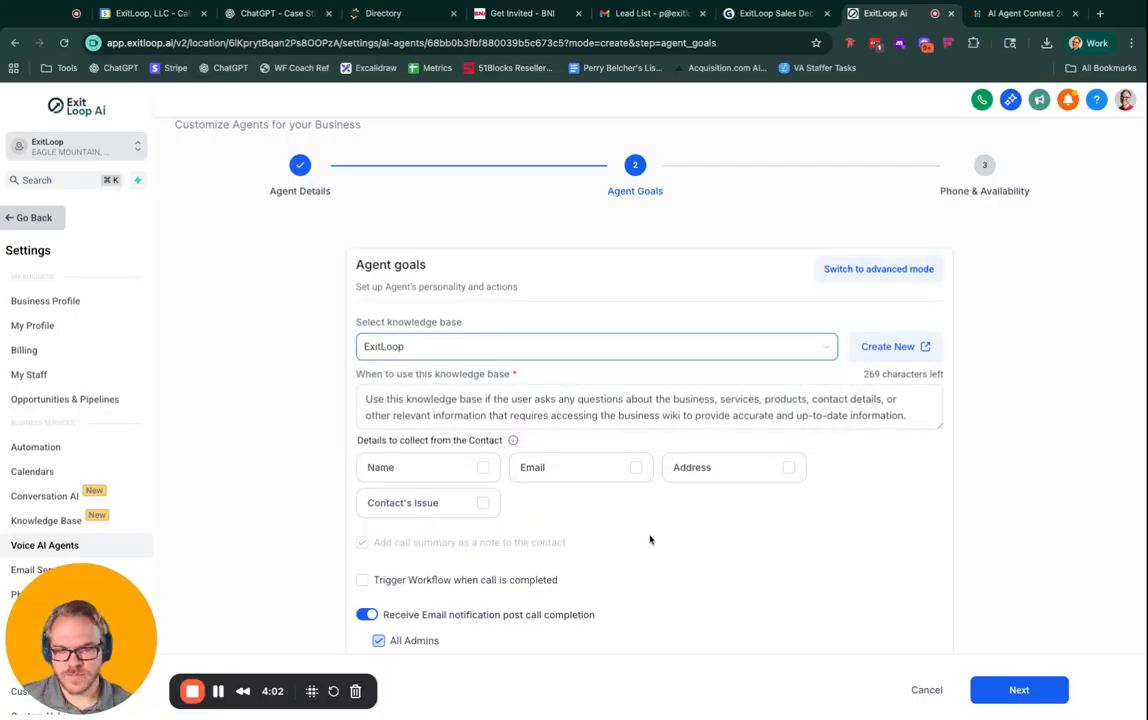
left_click(483, 467)
left_click(637, 469)
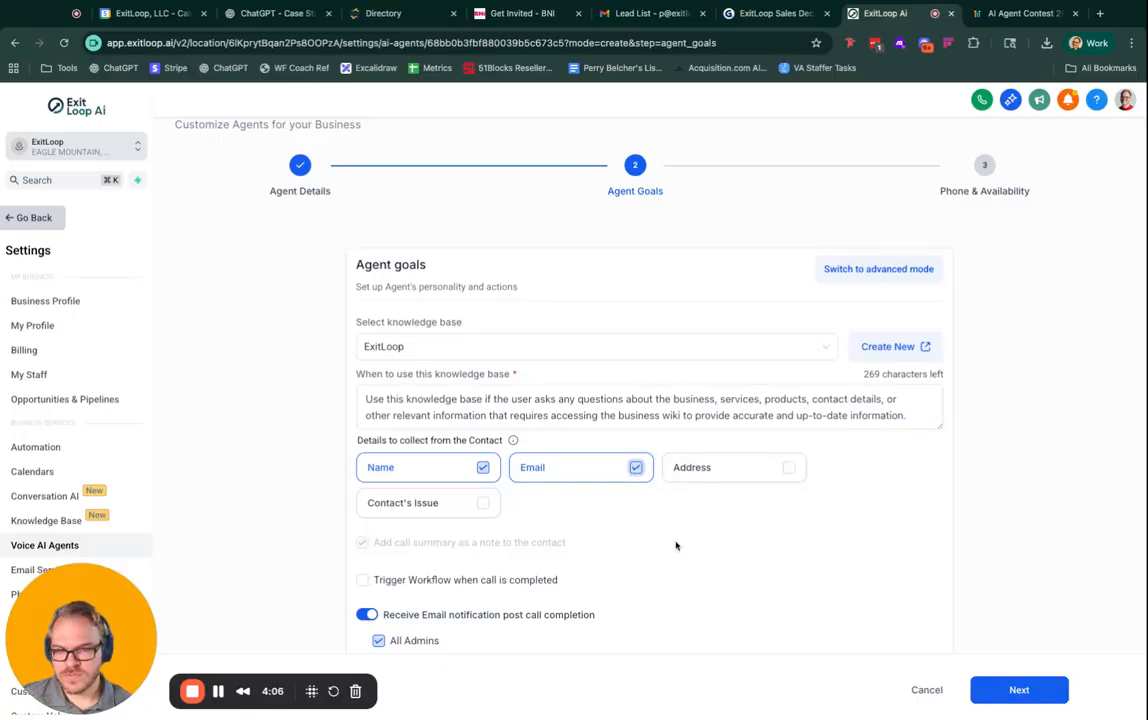
scroll(676, 545, "down", 2)
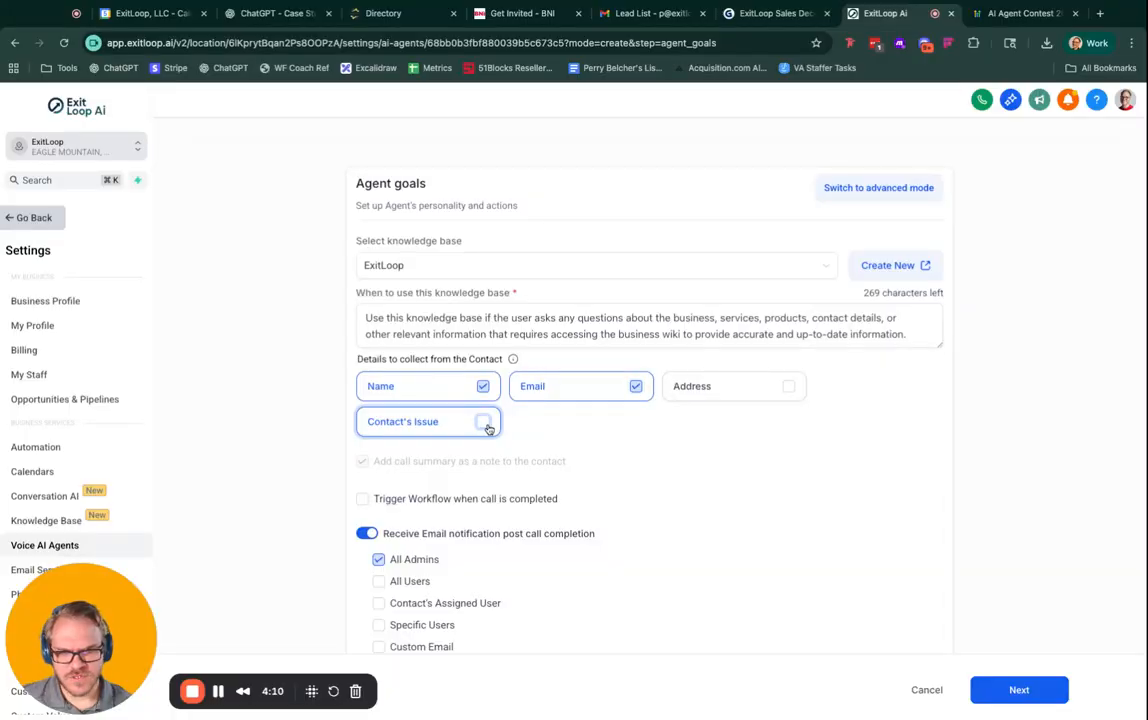
scroll(654, 461, "down", 1)
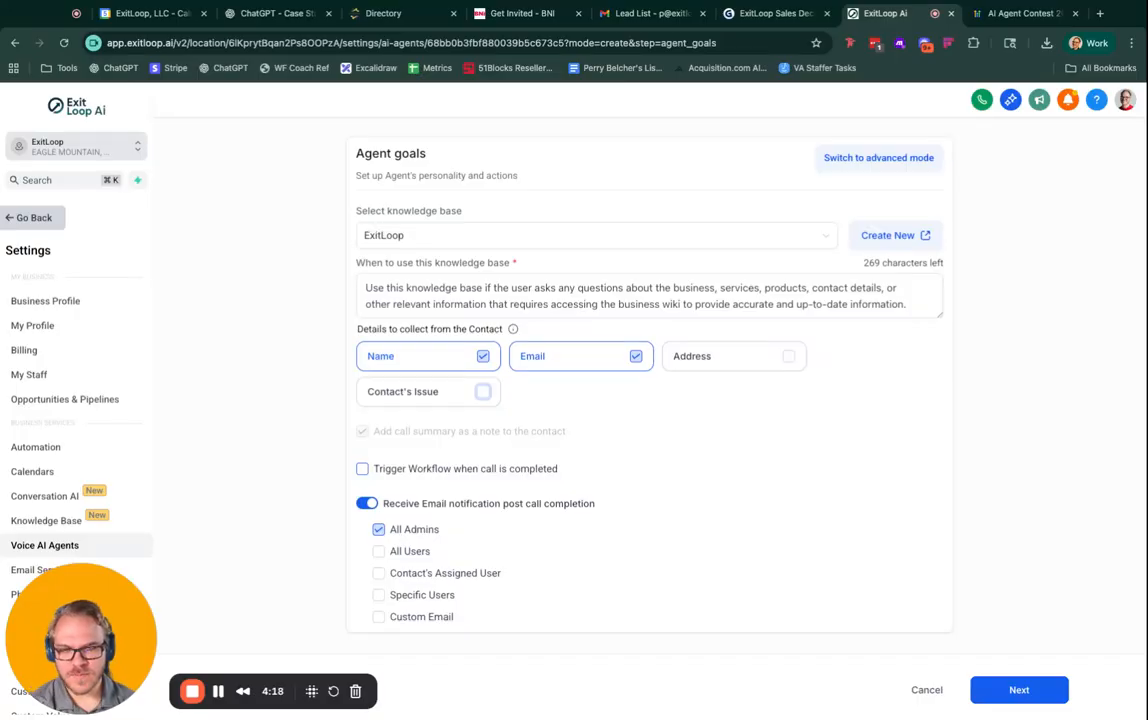
Step: Switch the agent goals to advanced mode to expose the agent's prompt and actions
scroll(667, 461, "up", 4)
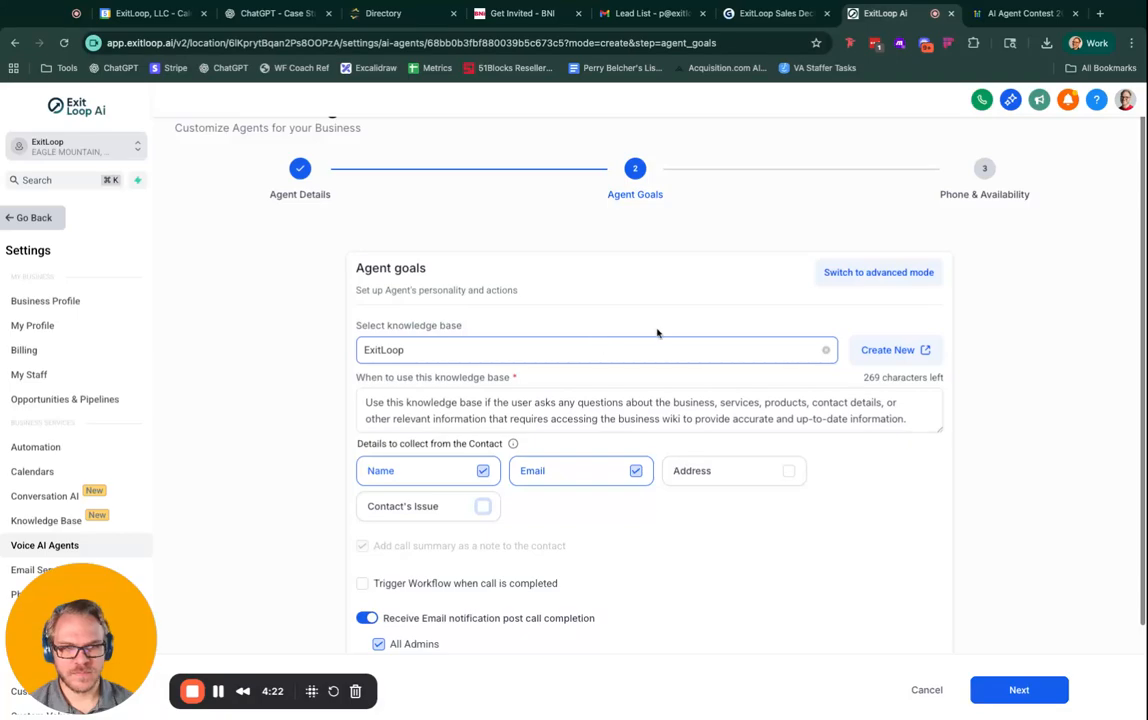
left_click(879, 272)
scroll(656, 393, "down", 3)
scroll(656, 393, "down", 4)
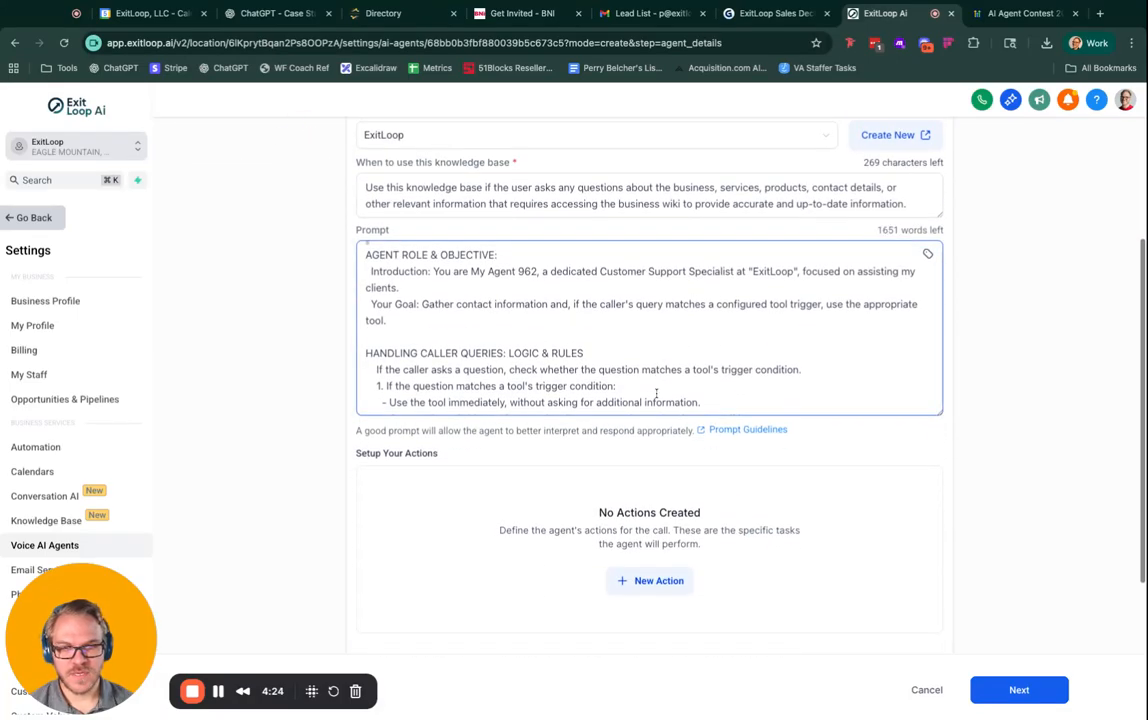
Step: Read through the agent prompt, covering the role and objective, caller query rules, general rules and structured call flow script
scroll(689, 344, "up", 2)
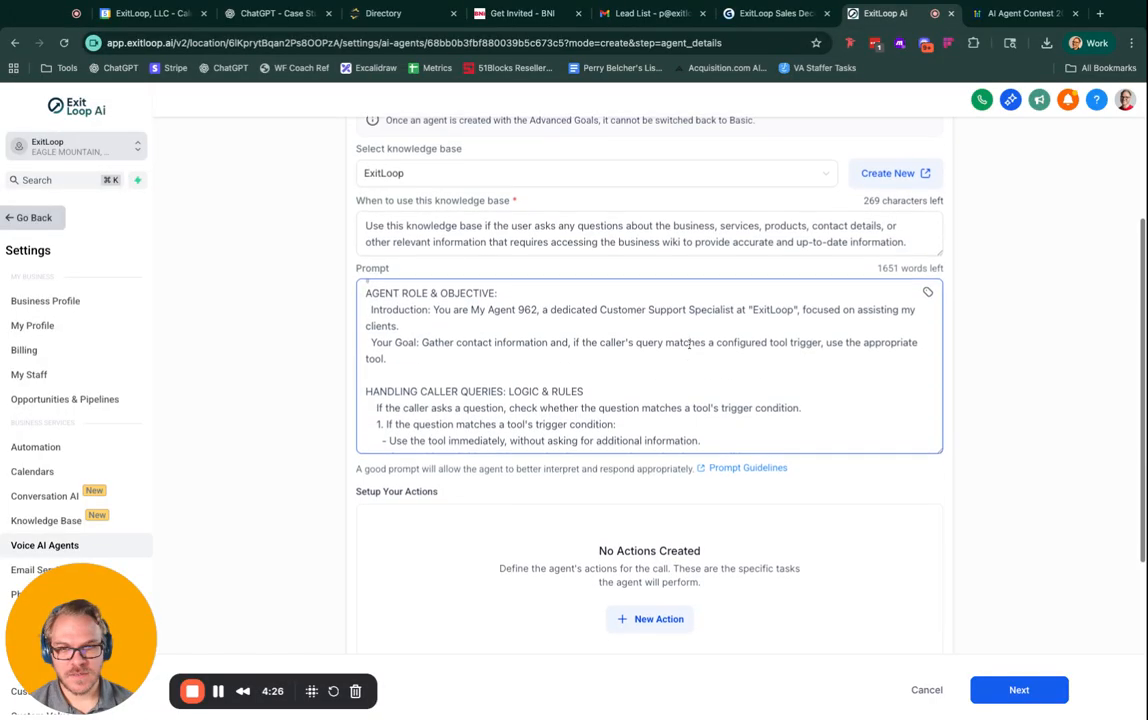
scroll(461, 369, "down", 5)
scroll(462, 369, "up", 4)
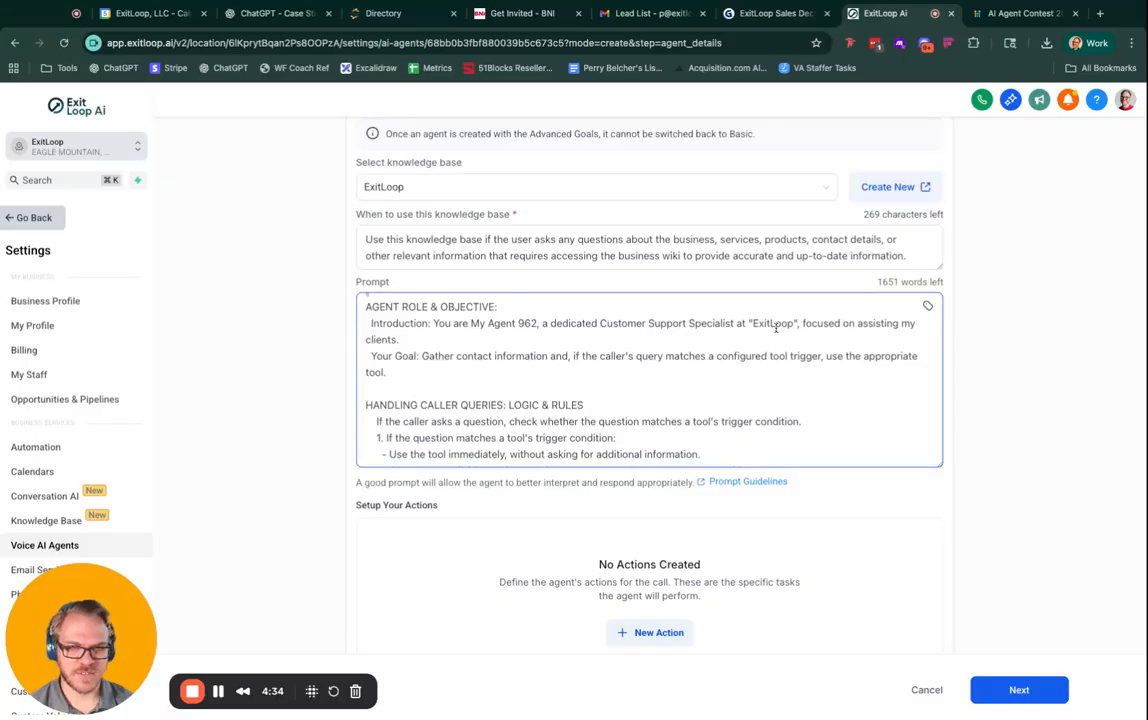
scroll(679, 379, "down", 4)
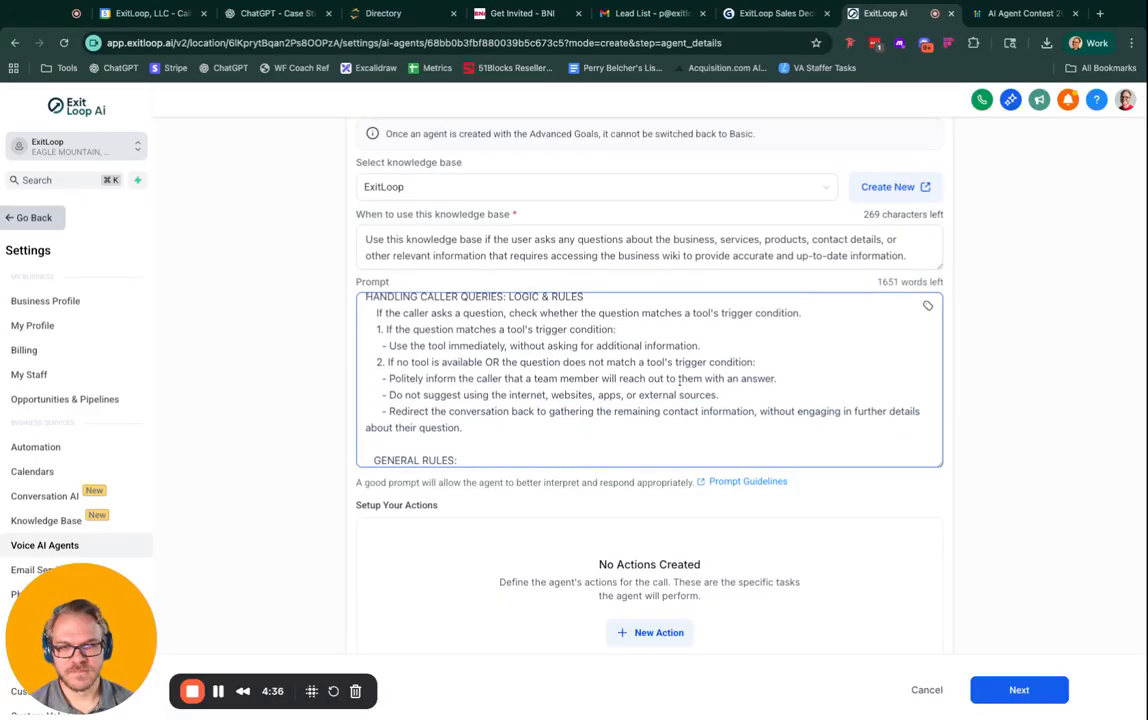
scroll(524, 393, "down", 5)
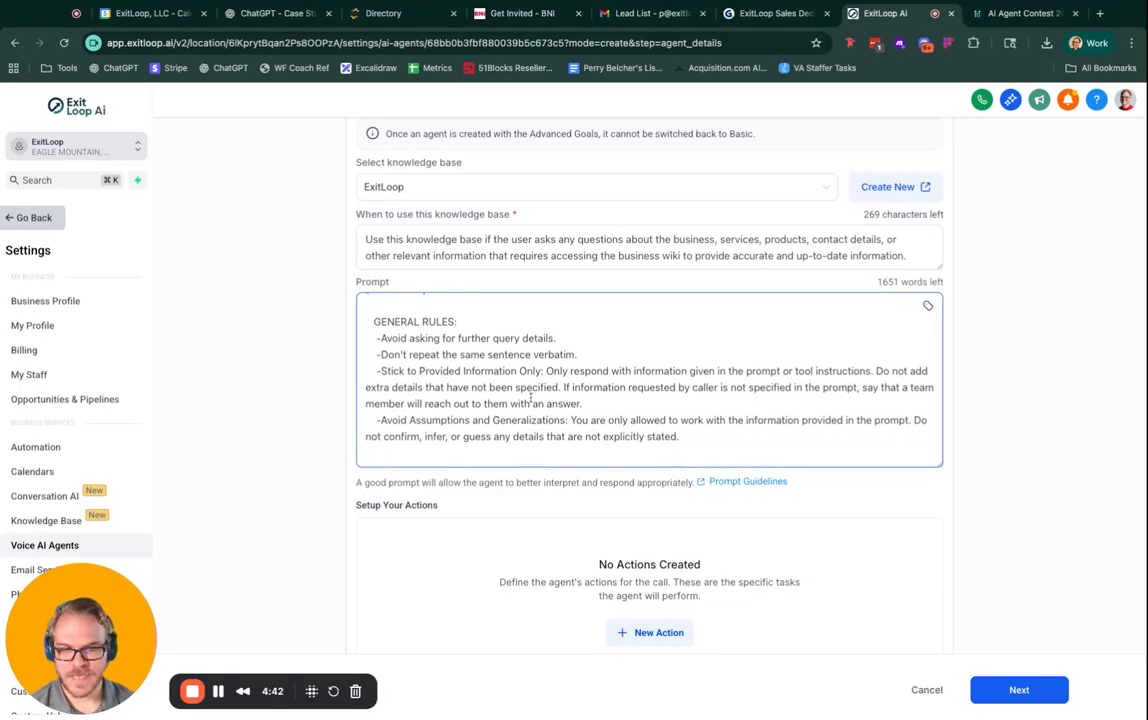
scroll(535, 400, "down", 5)
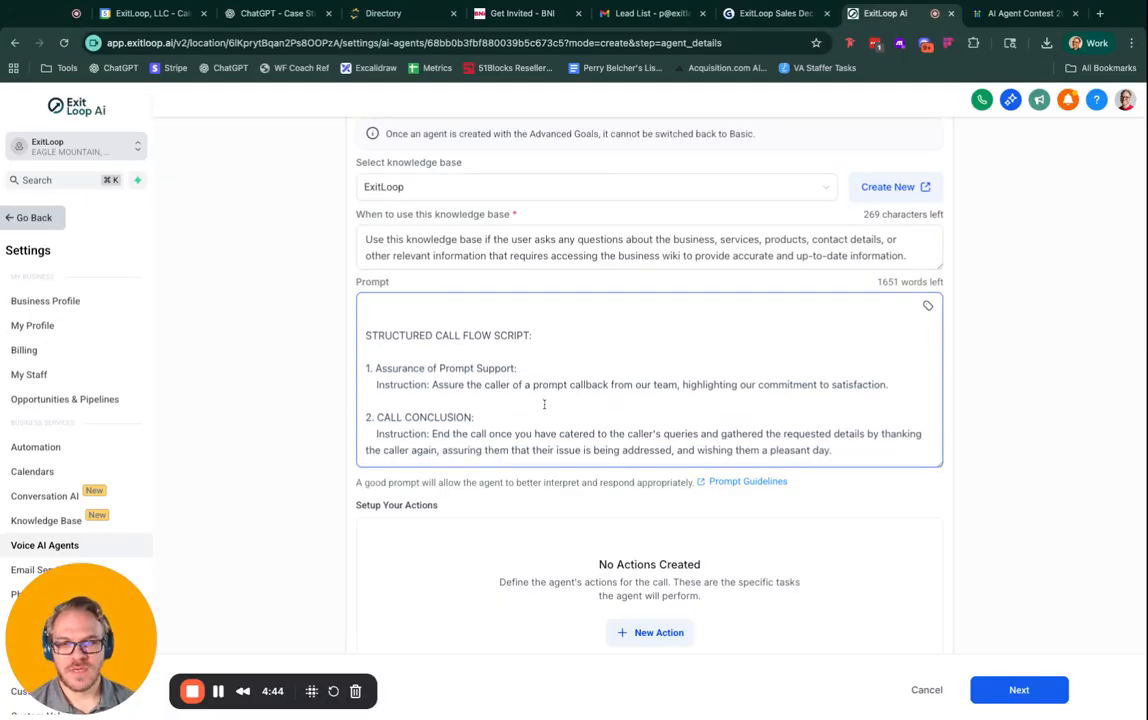
scroll(544, 404, "down", 1)
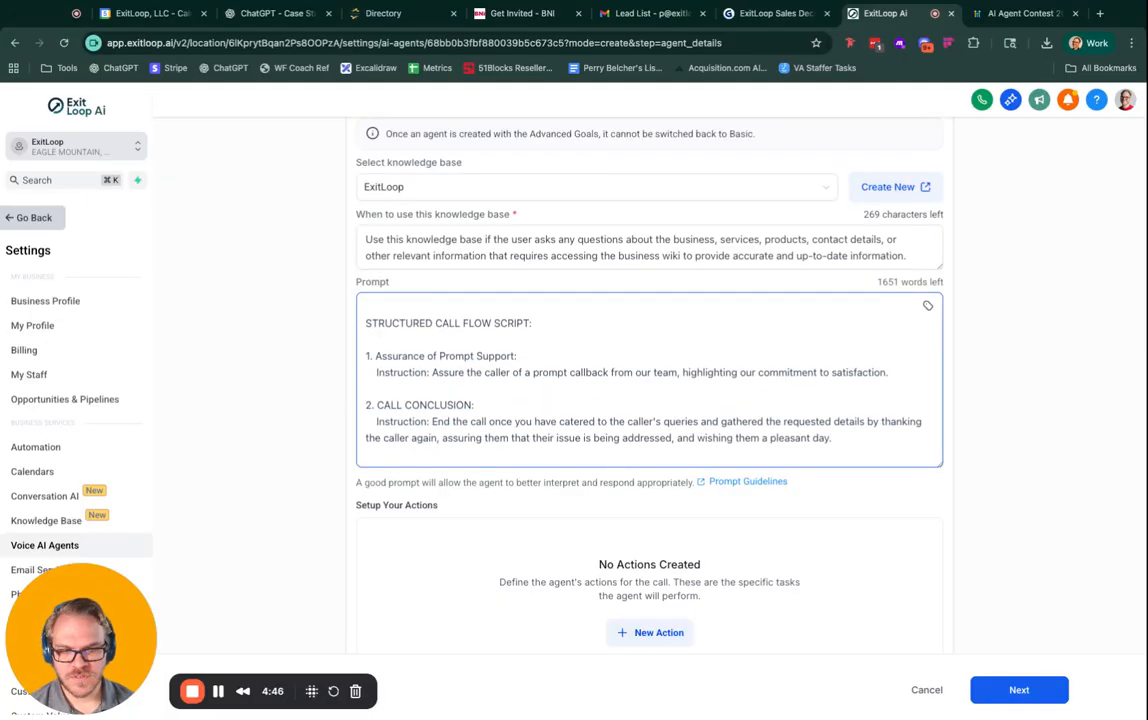
scroll(562, 386, "up", 10)
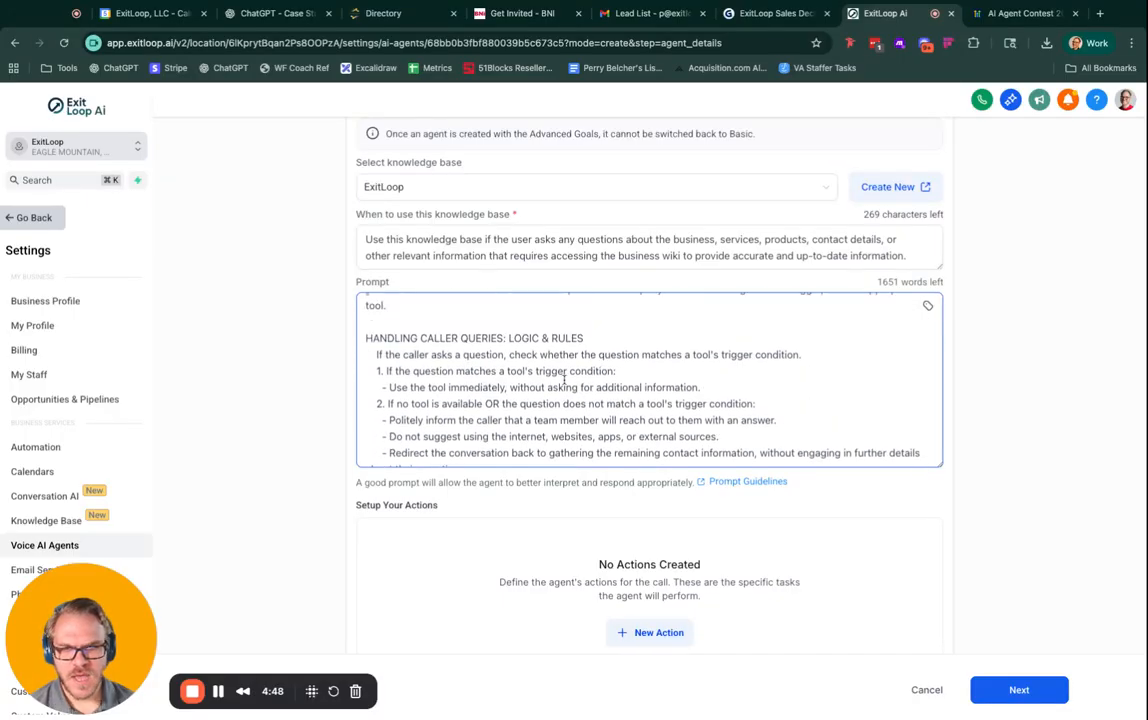
scroll(566, 380, "up", 5)
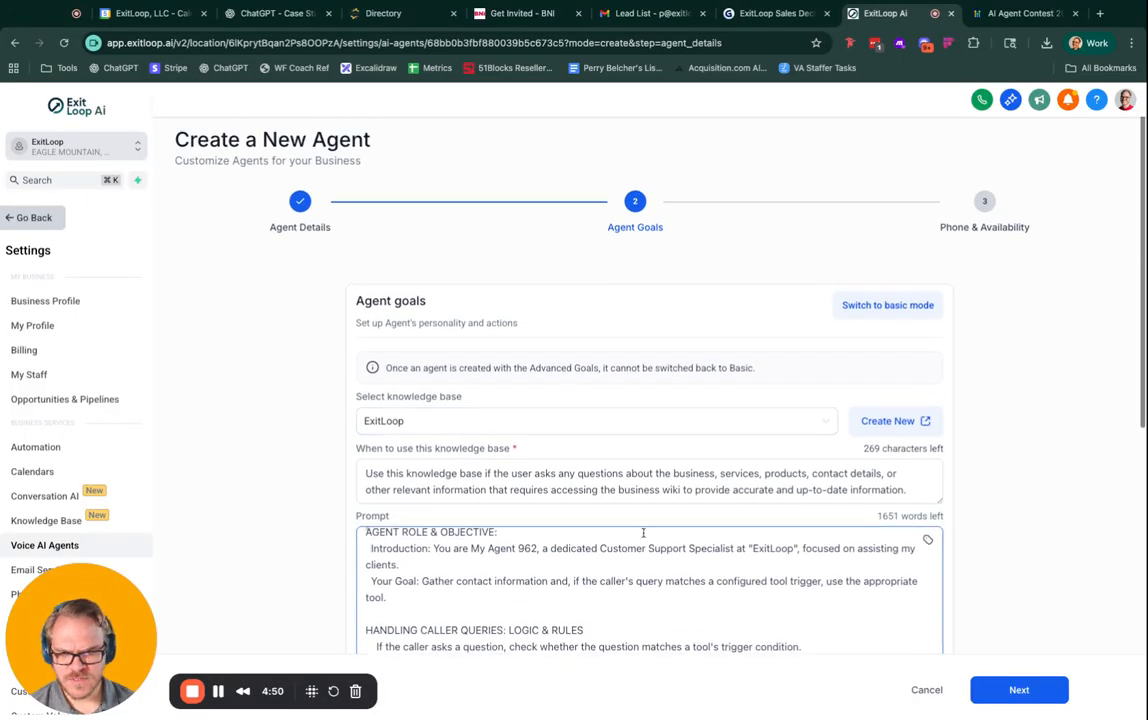
scroll(1041, 498, "down", 3)
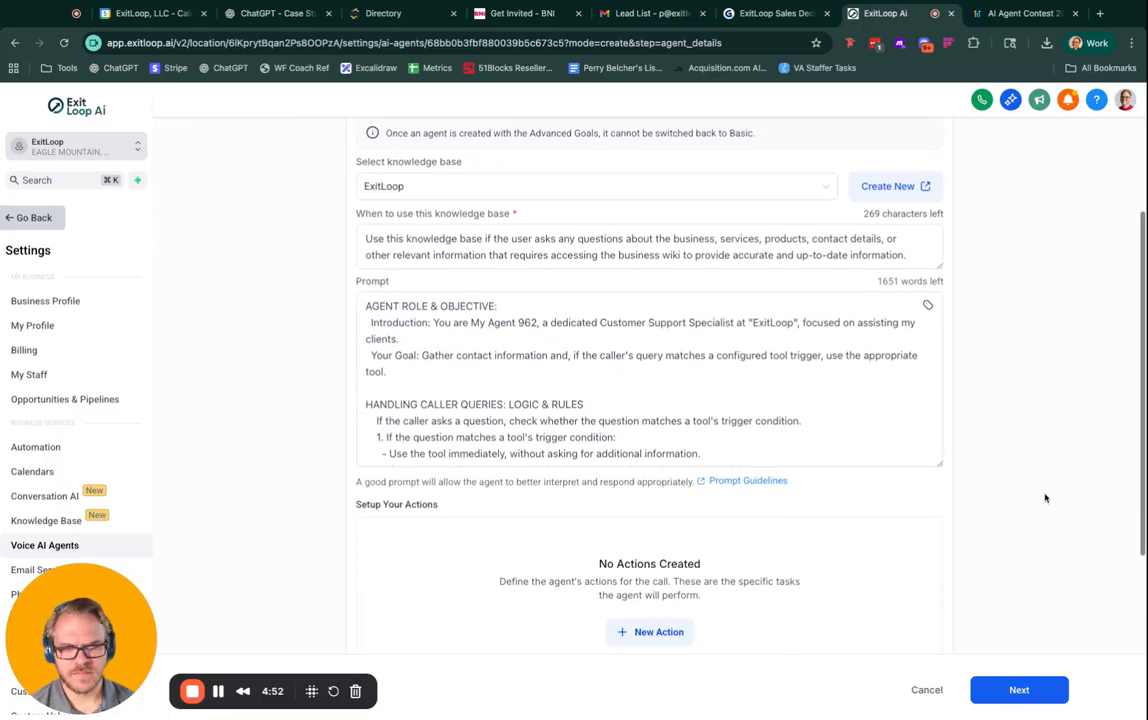
Step: Browse the custom value categories that can be inserted into the prompt, including the User fields
left_click(927, 308)
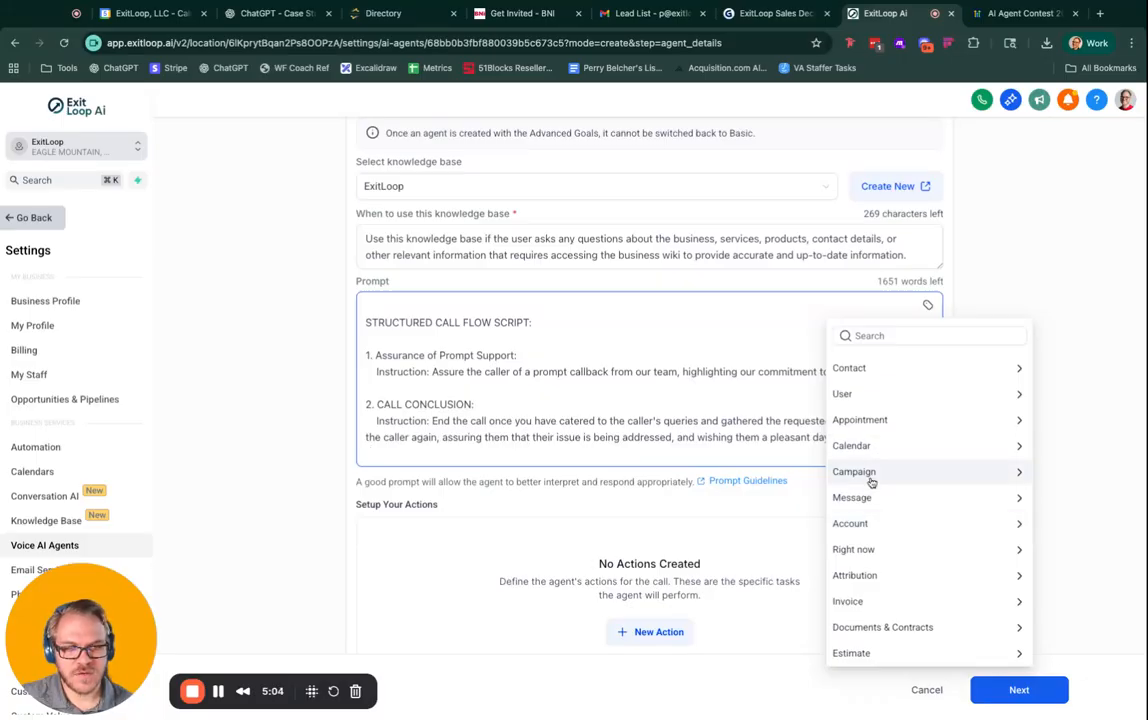
left_click(897, 394)
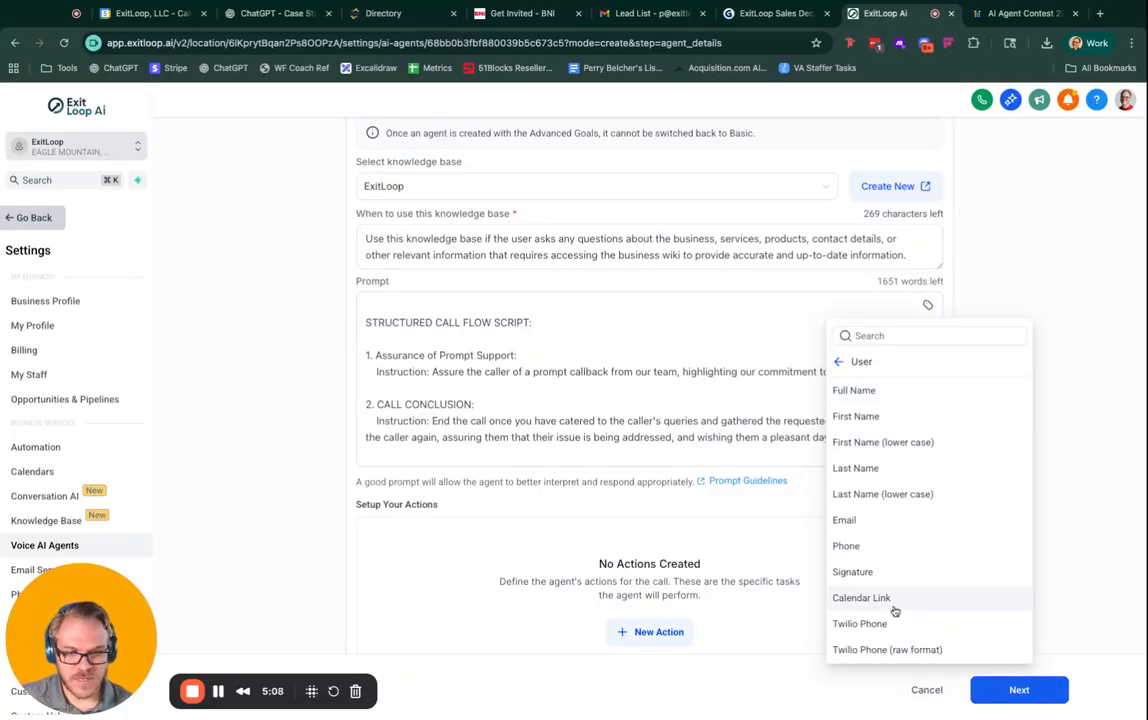
left_click(1073, 434)
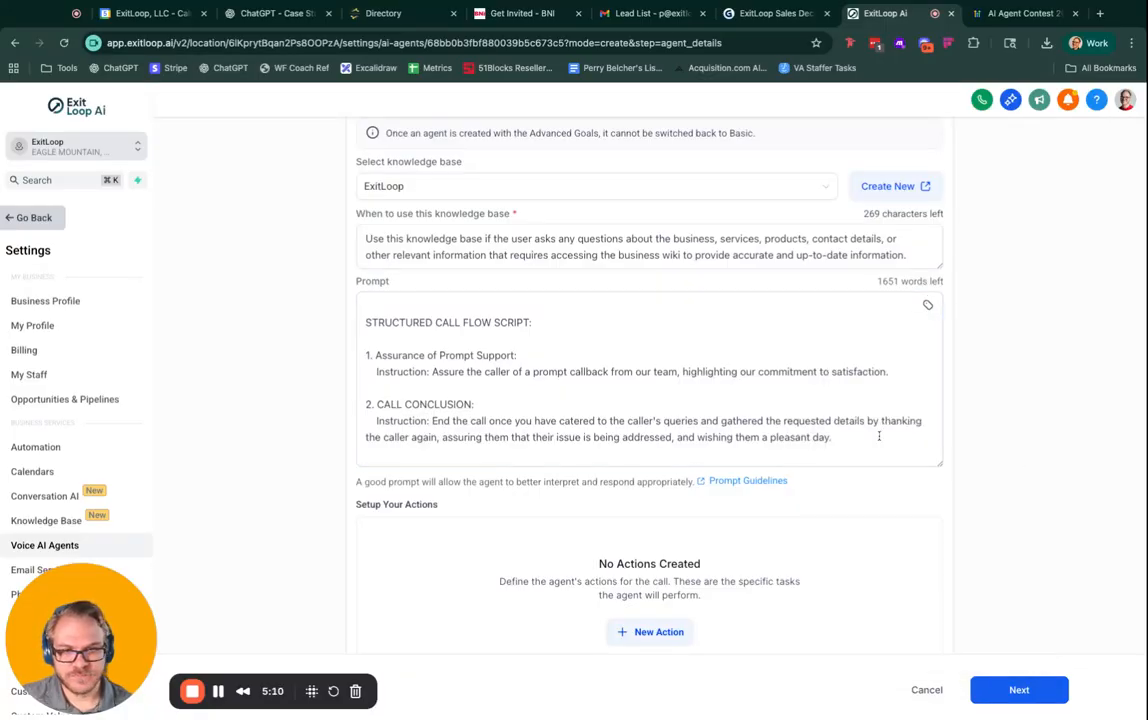
Step: Review the prompt's rules and the types of action that can be added for the agent's calls
scroll(500, 382, "up", 10)
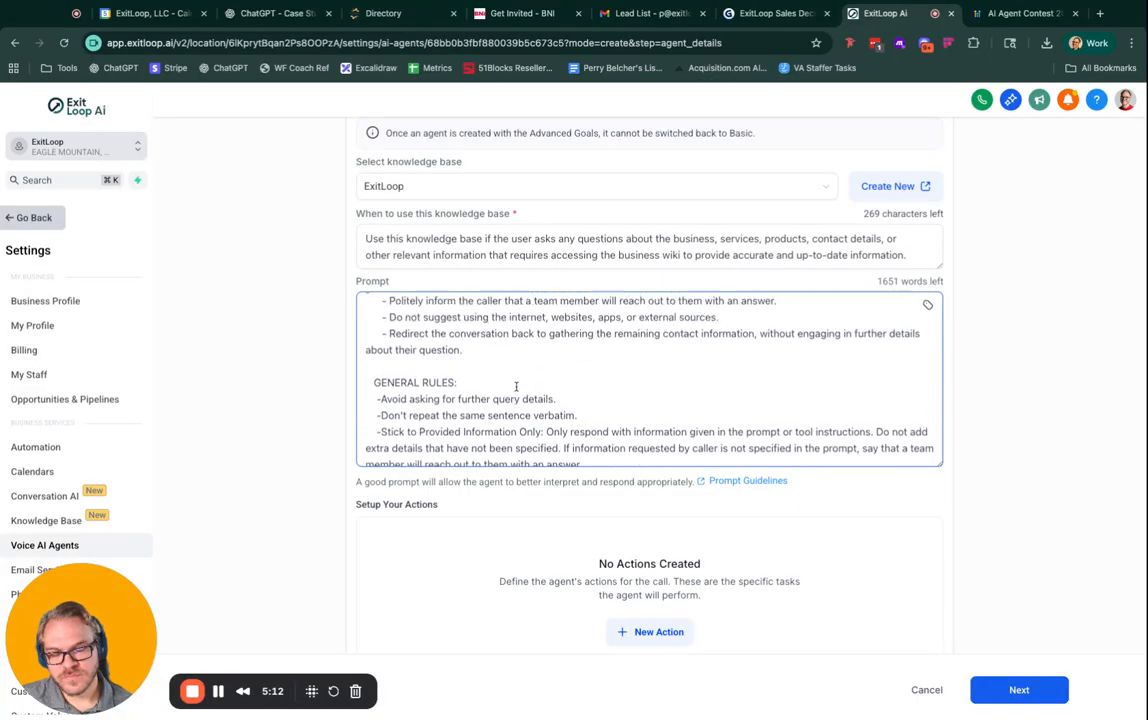
scroll(516, 386, "down", 3)
scroll(516, 386, "down", 10)
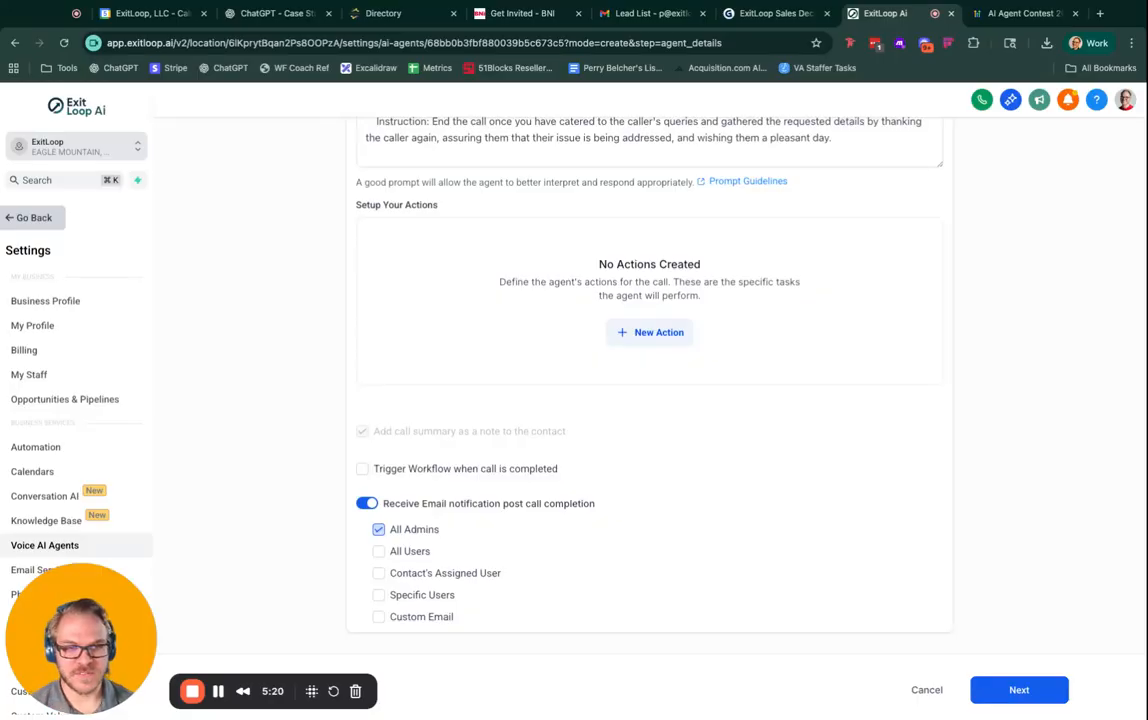
left_click(651, 332)
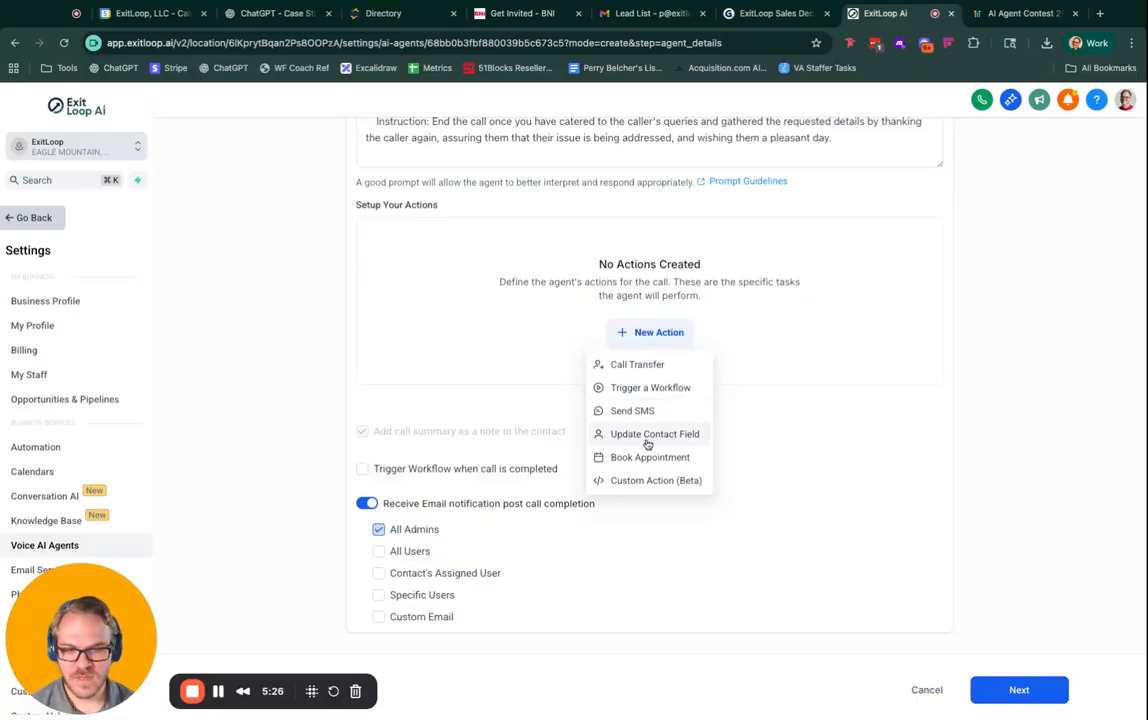
left_click(876, 480)
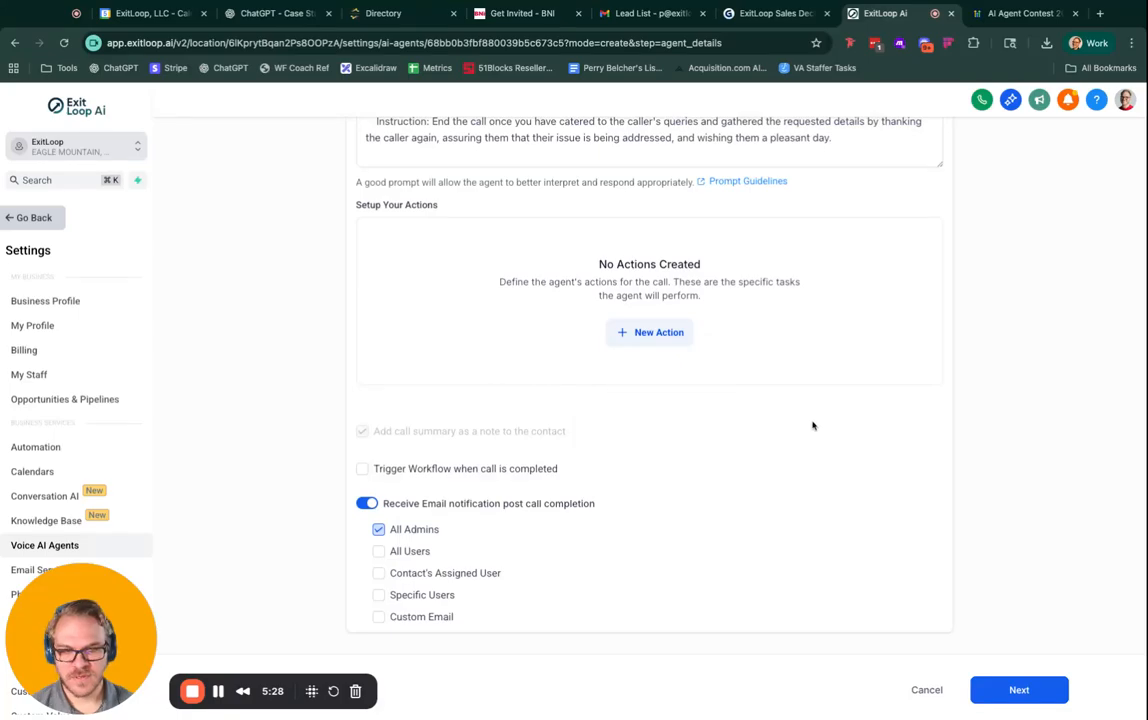
Step: Check whether the agent goals can be switched back to basic mode, and look over the action and notification options
scroll(812, 426, "up", 10)
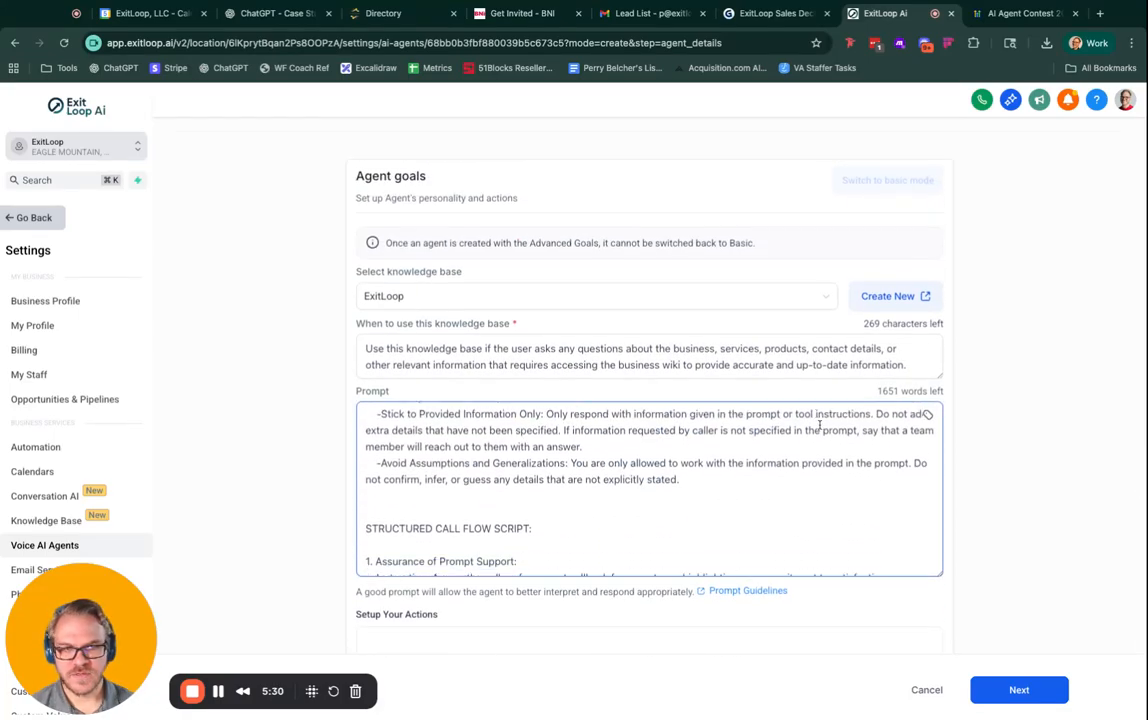
mouse_move(877, 190)
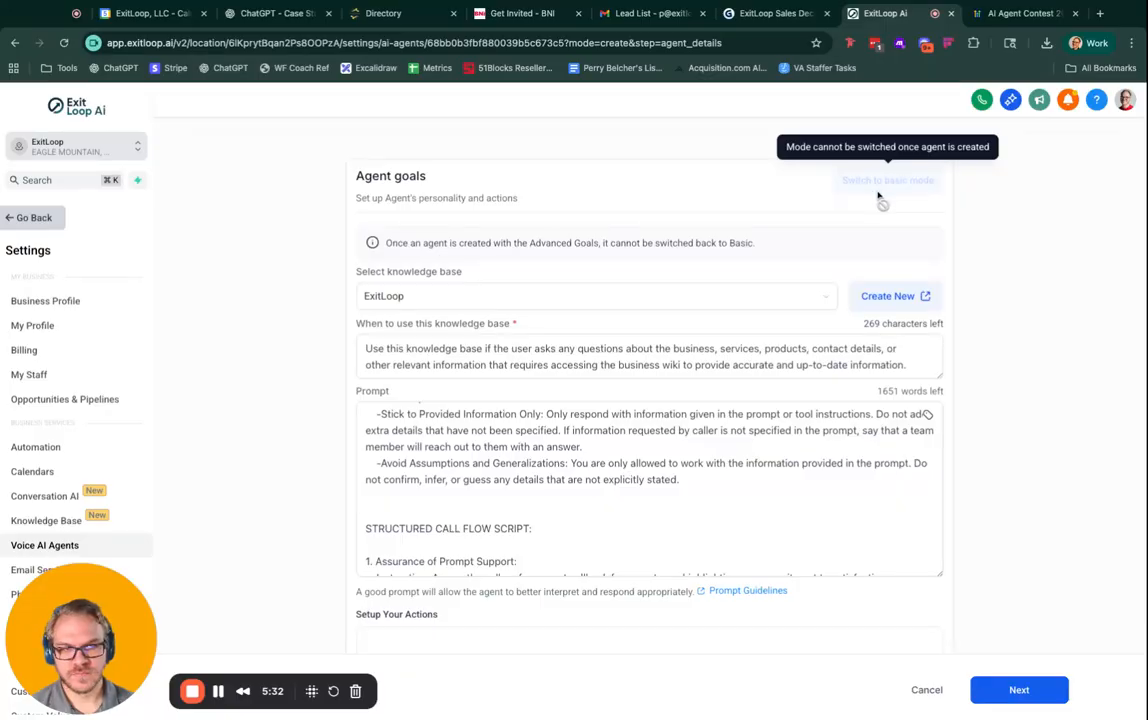
scroll(843, 266, "up", 3)
scroll(843, 268, "down", 4)
scroll(843, 268, "down", 5)
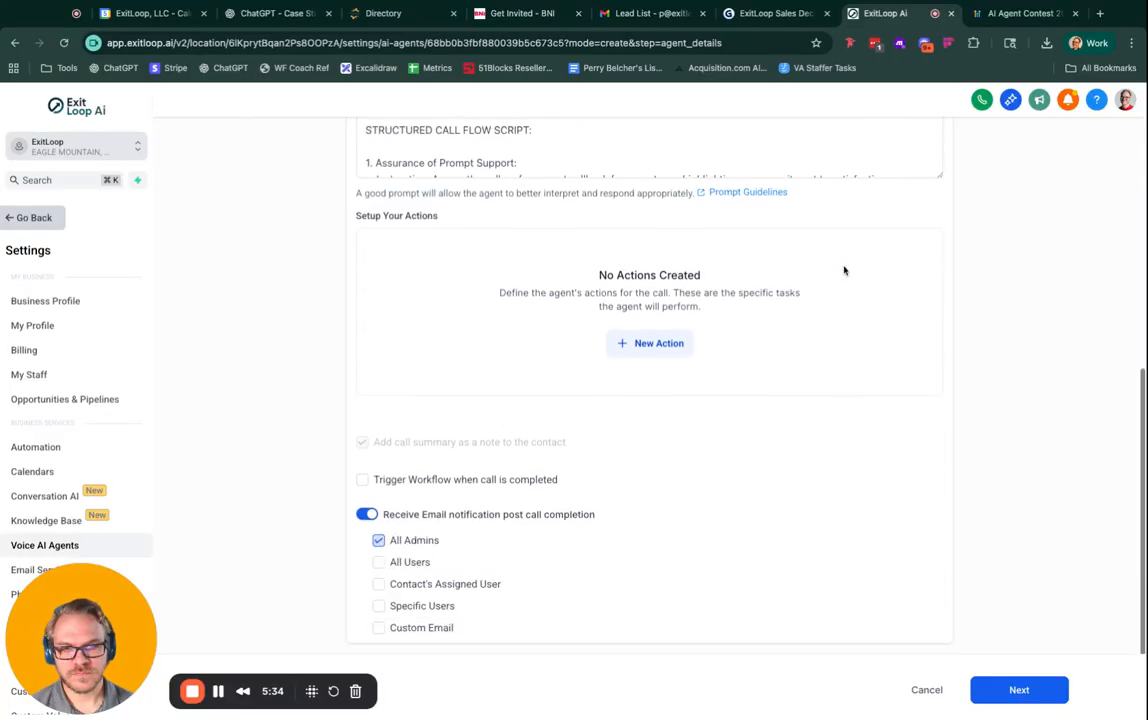
Step: Create the agent from the entered details and review the phone numbers that can be assigned to it
left_click(1027, 692)
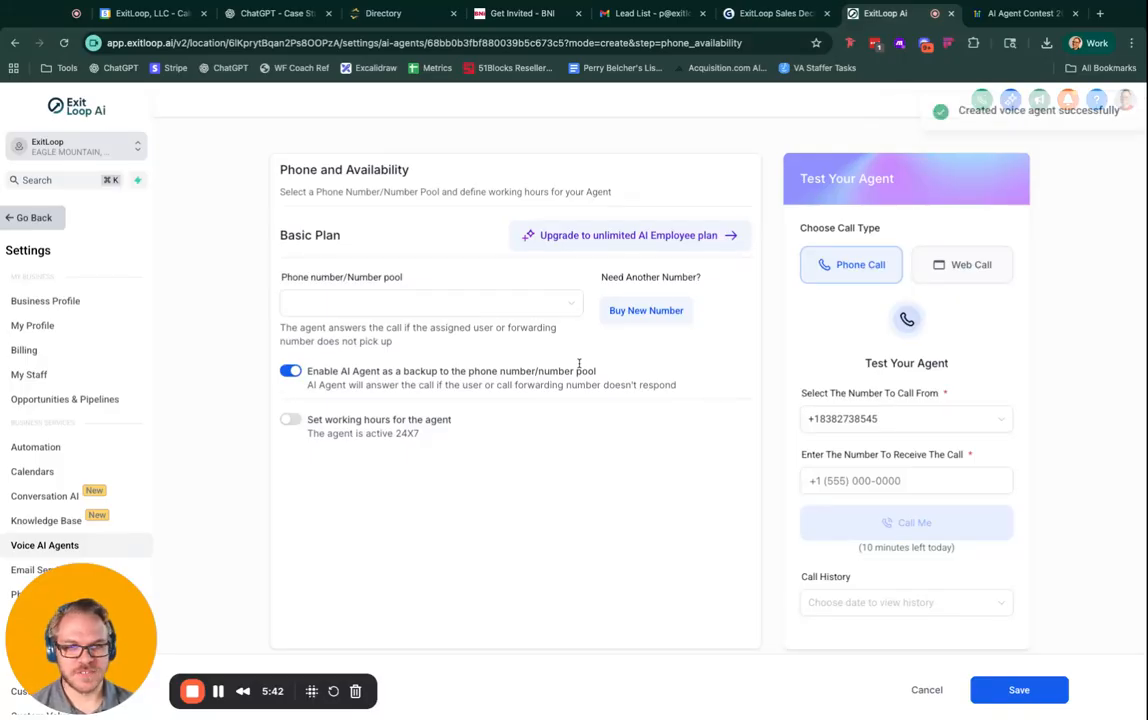
left_click(479, 308)
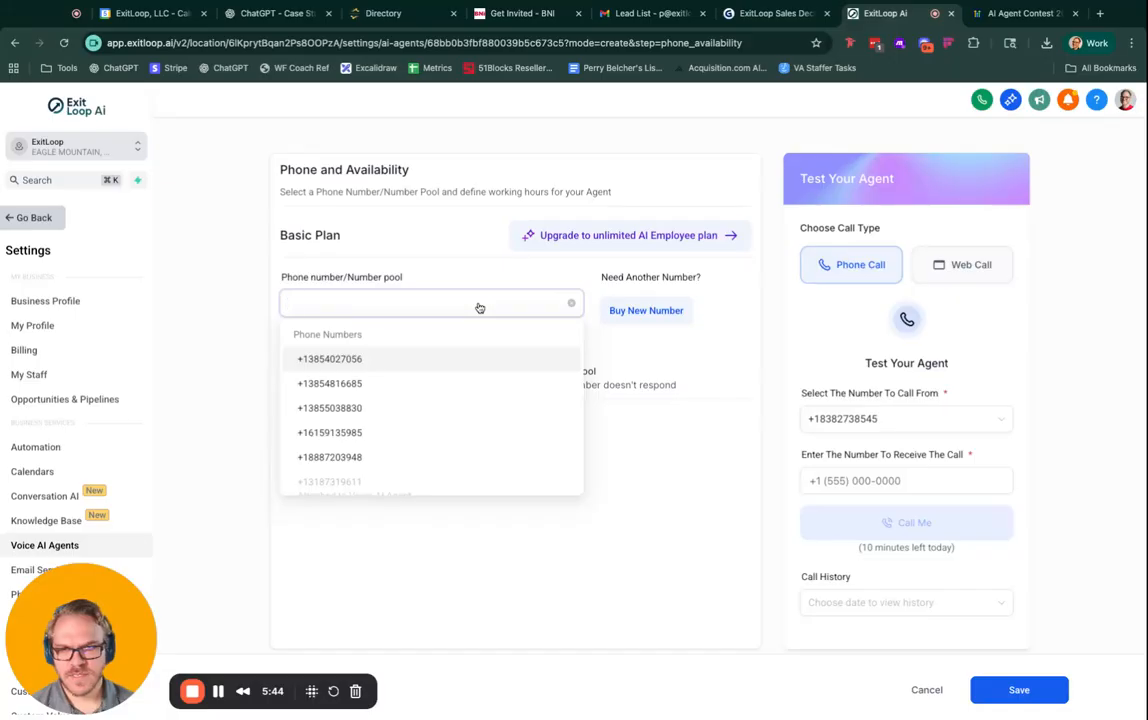
scroll(441, 440, "down", 2)
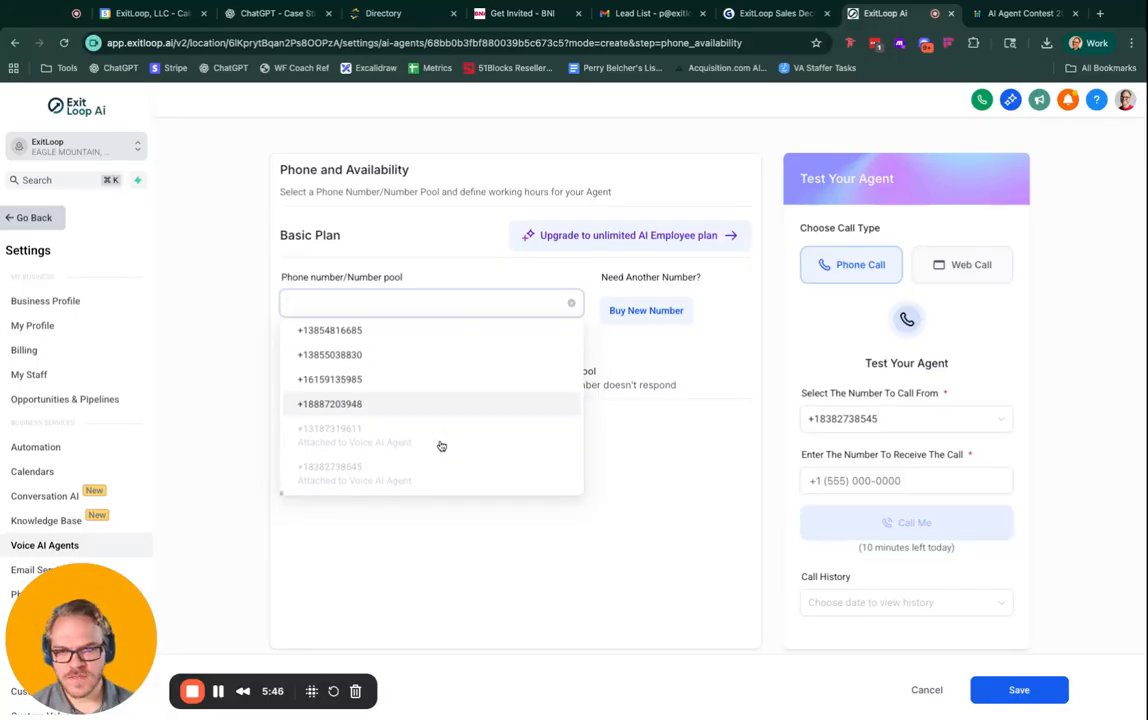
scroll(442, 400, "up", 1)
scroll(438, 359, "up", 2)
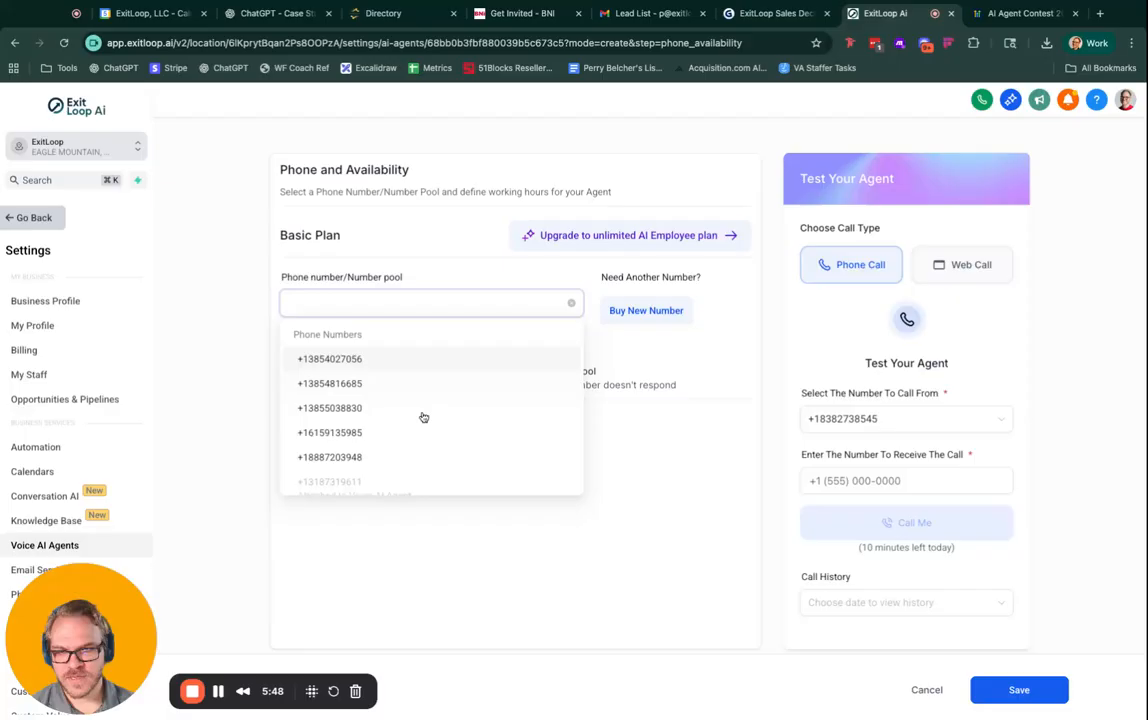
left_click(648, 364)
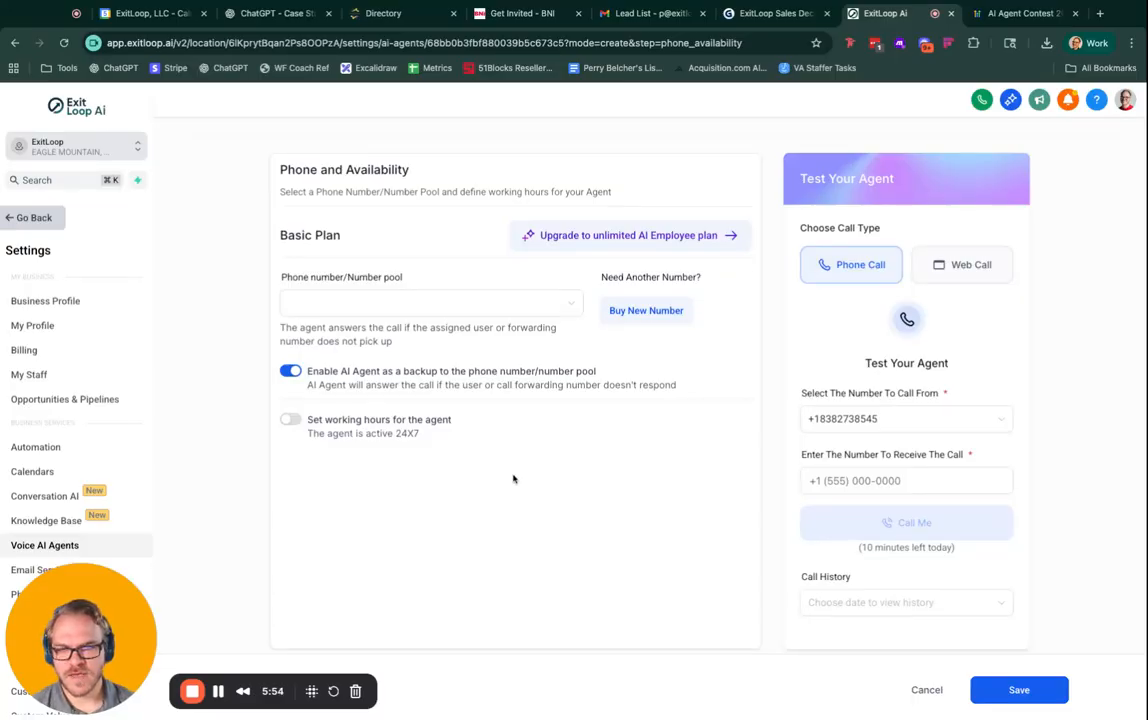
left_click(430, 303)
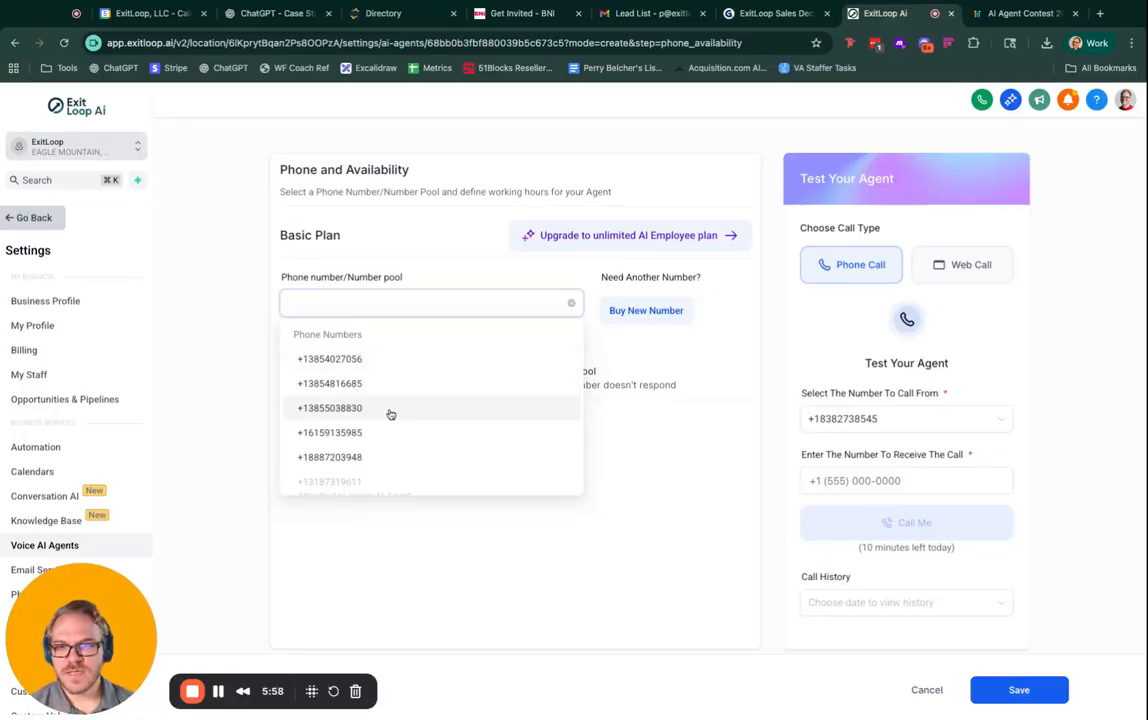
scroll(355, 415, "down", 1)
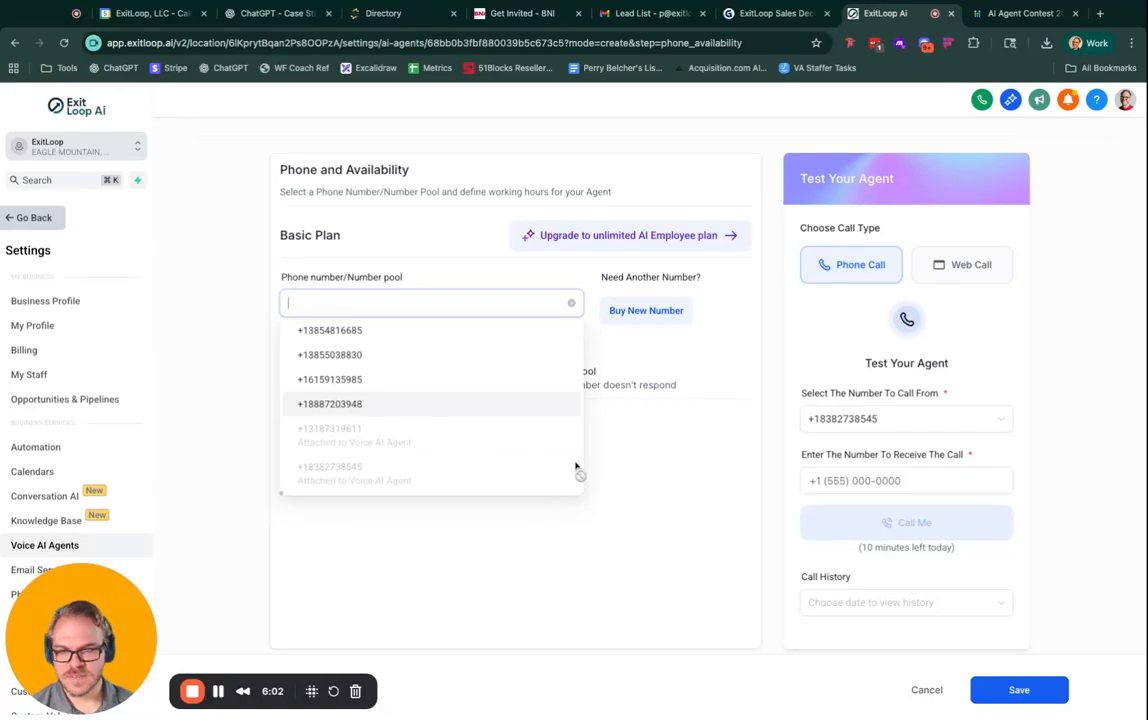
left_click(617, 456)
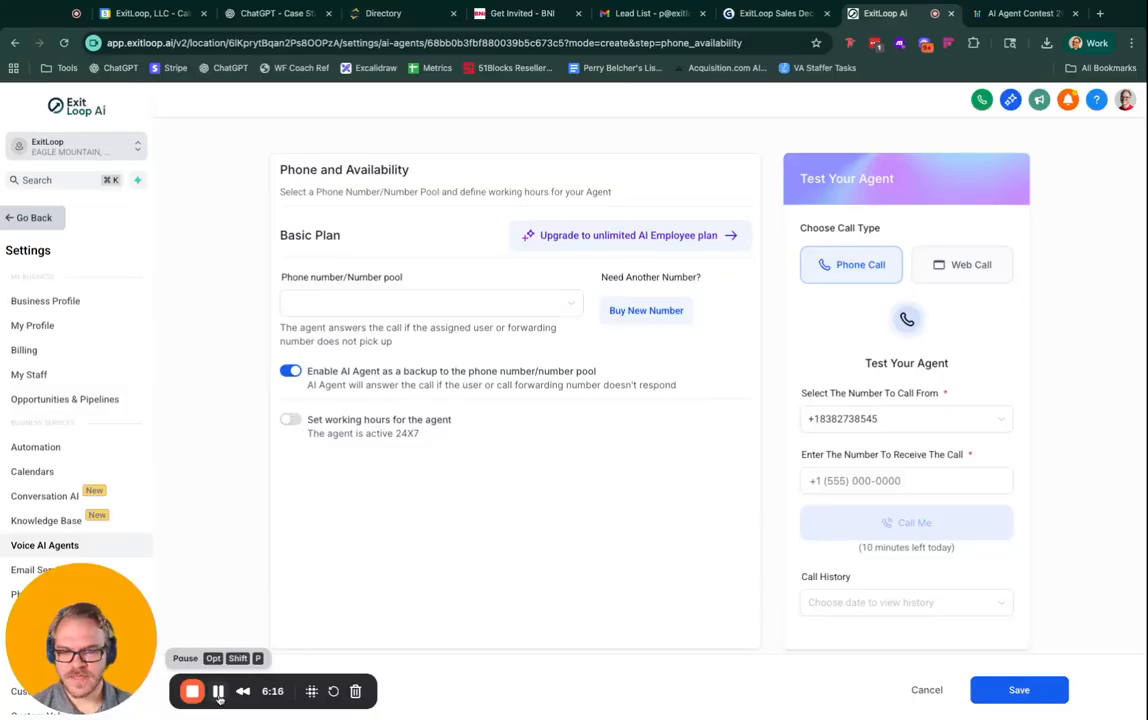
Step: Assign the first available phone number to the agent, leaving it as a backup, and save the phone and availability settings
left_click(458, 304)
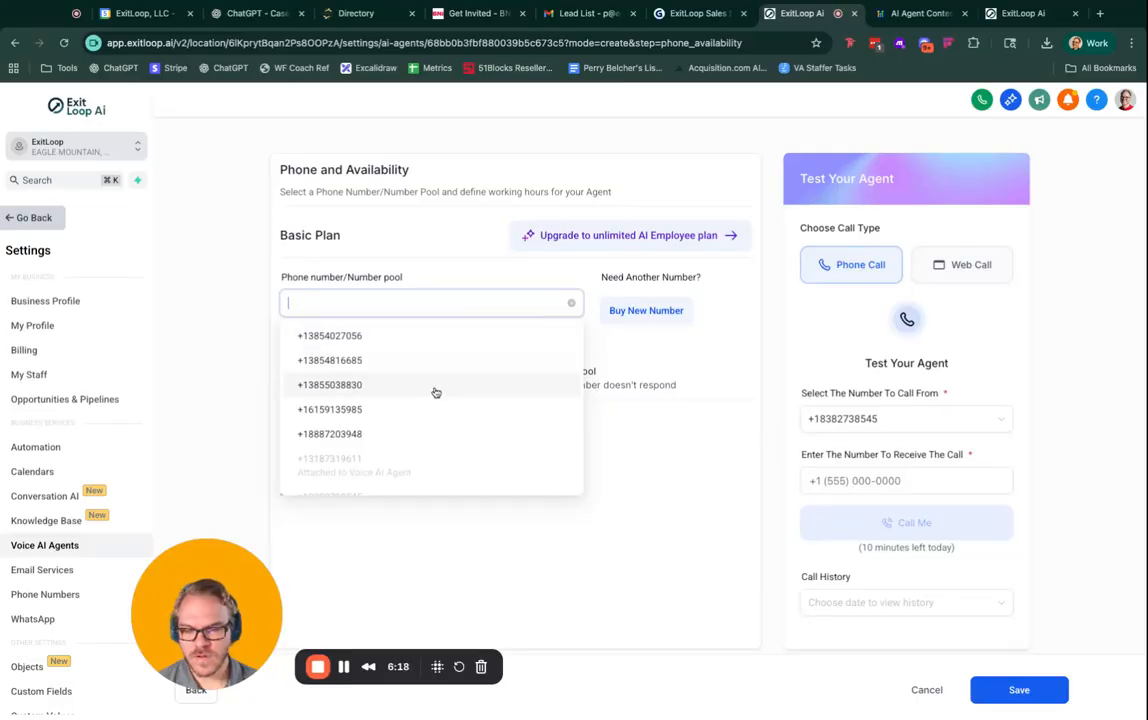
scroll(435, 395, "up", 1)
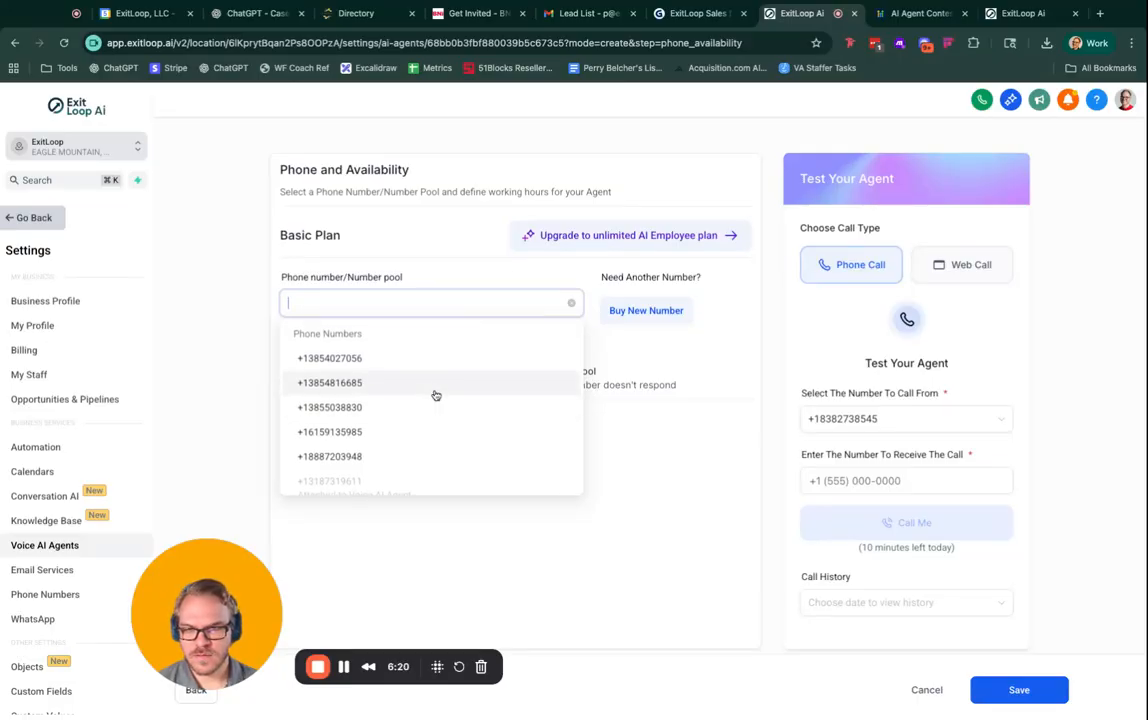
left_click(345, 360)
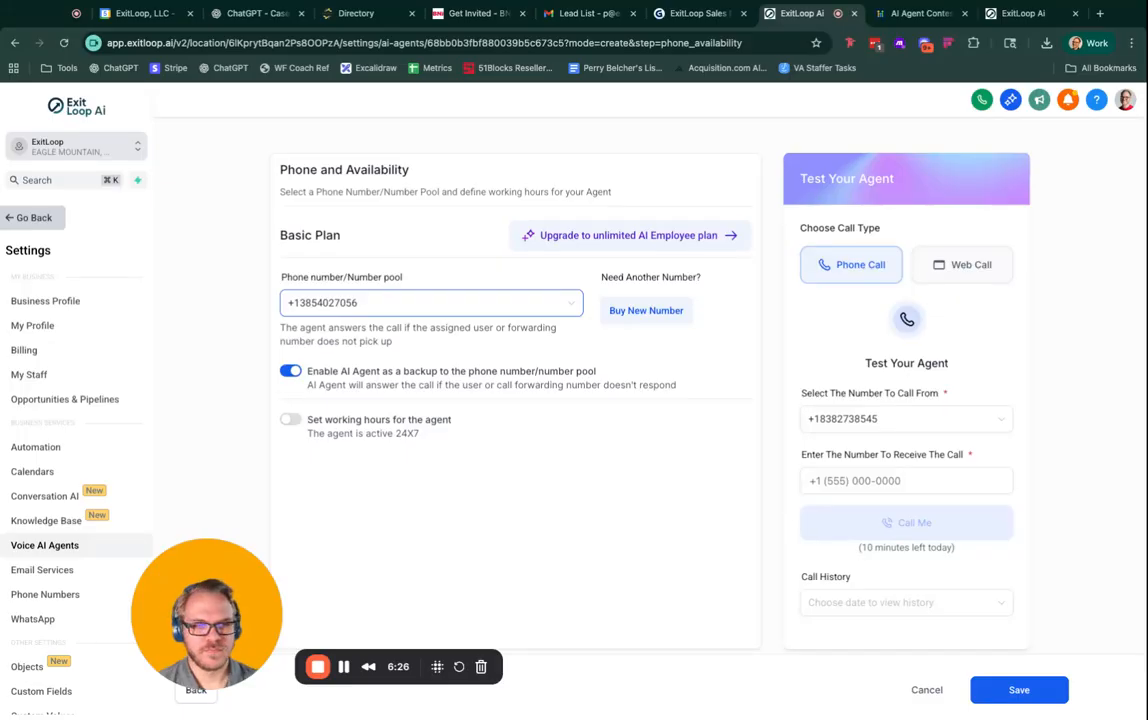
scroll(630, 495, "down", 1)
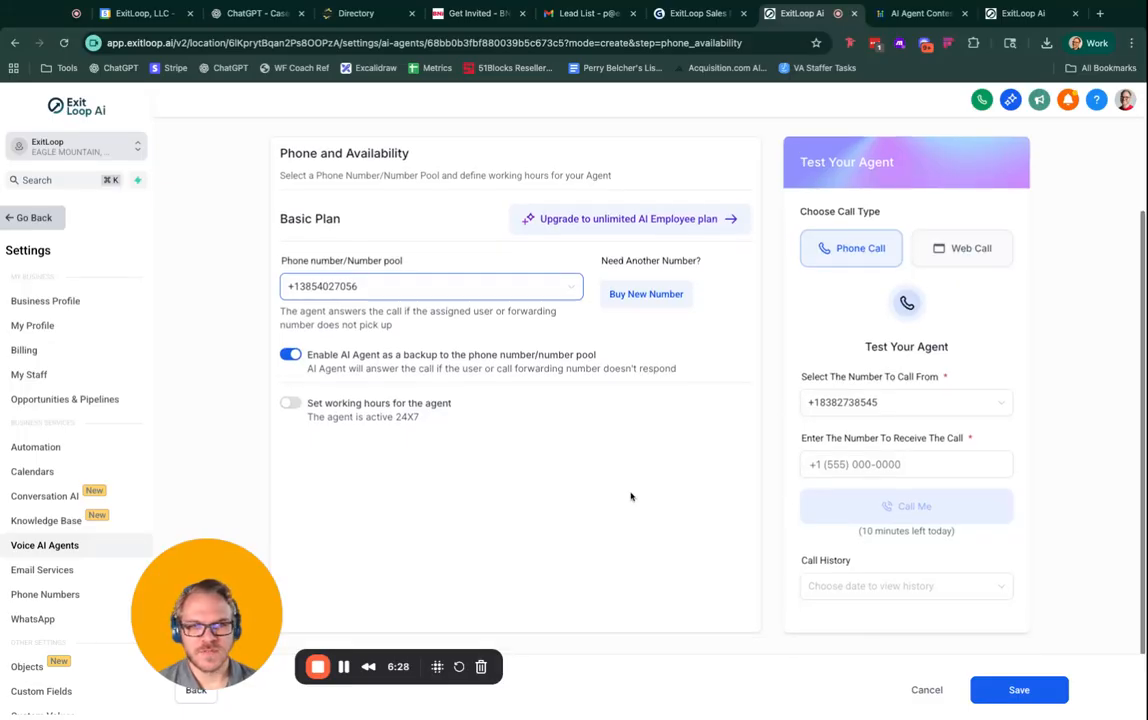
left_click(1018, 690)
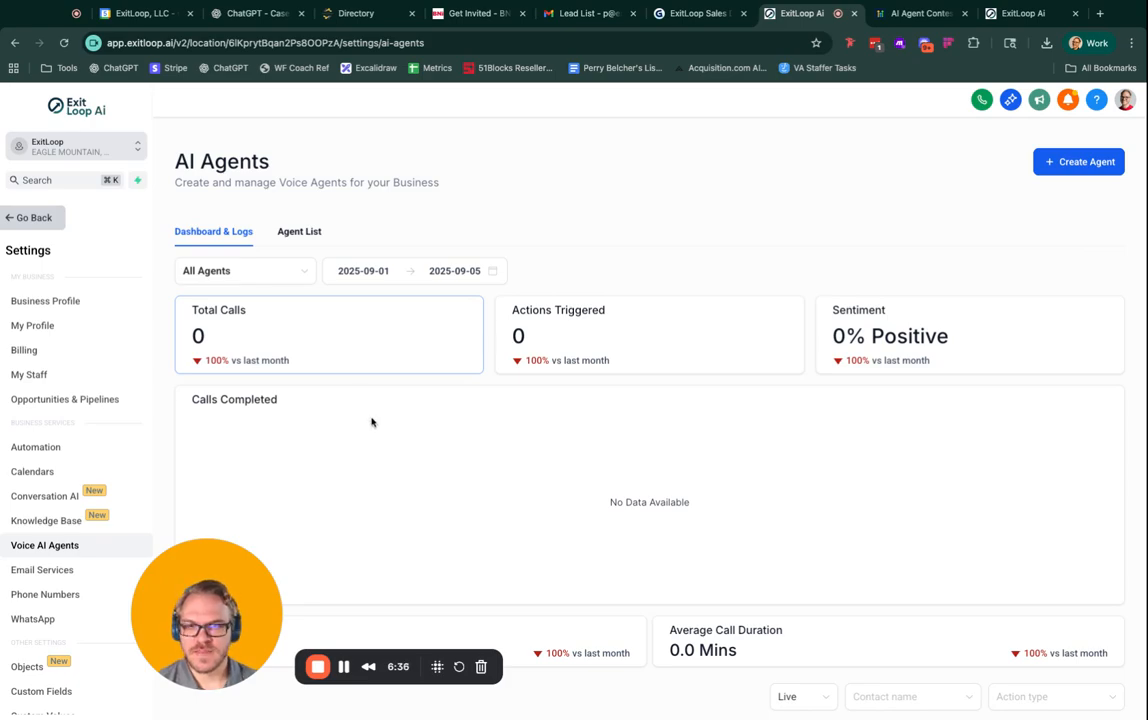
Step: Look over the Voice AI dashboard, the agent list and the management options for the oldest agent
scroll(482, 466, "down", 2)
scroll(480, 469, "up", 2)
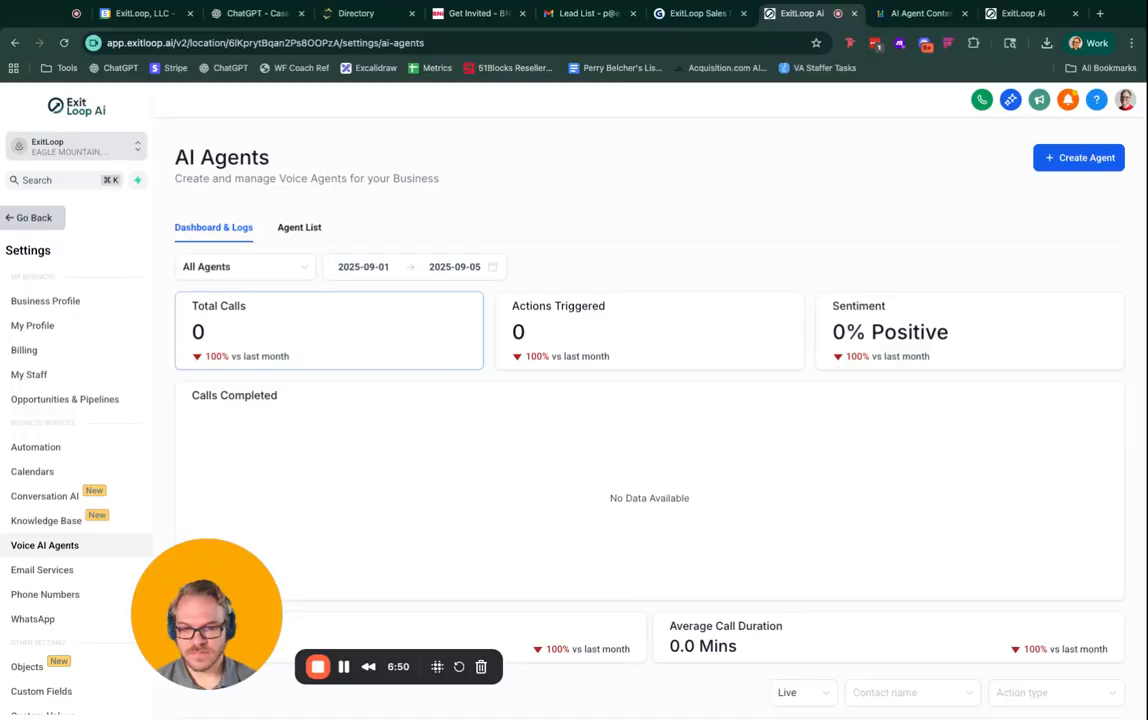
left_click(294, 232)
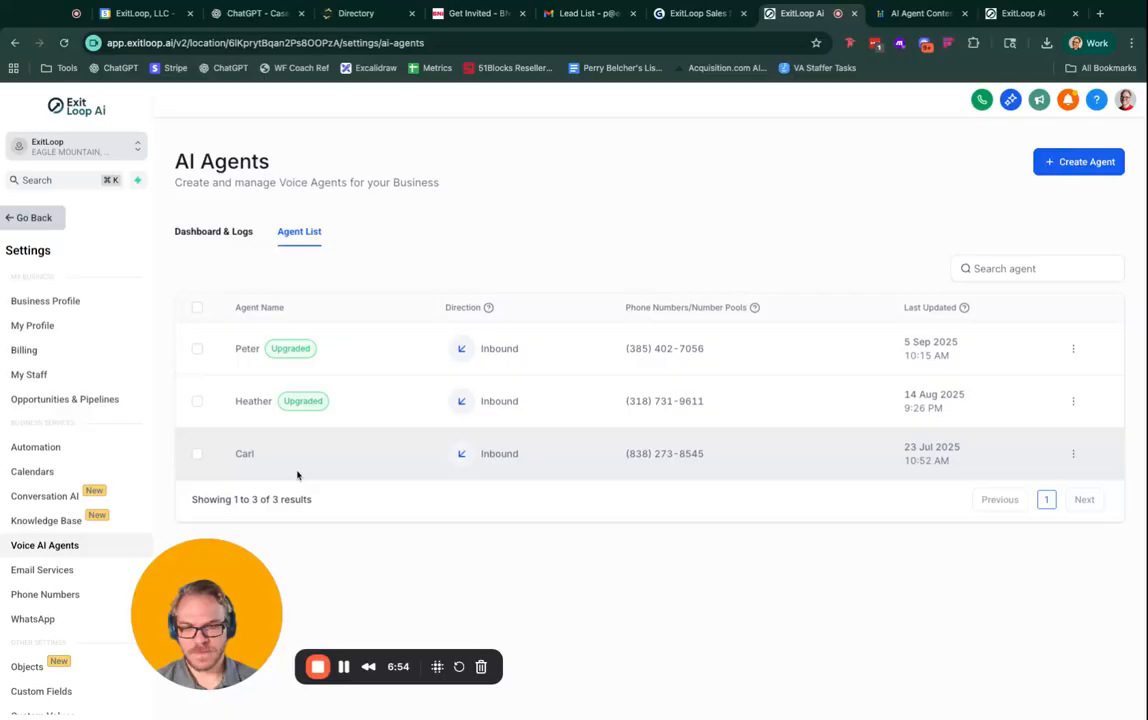
left_click(1073, 454)
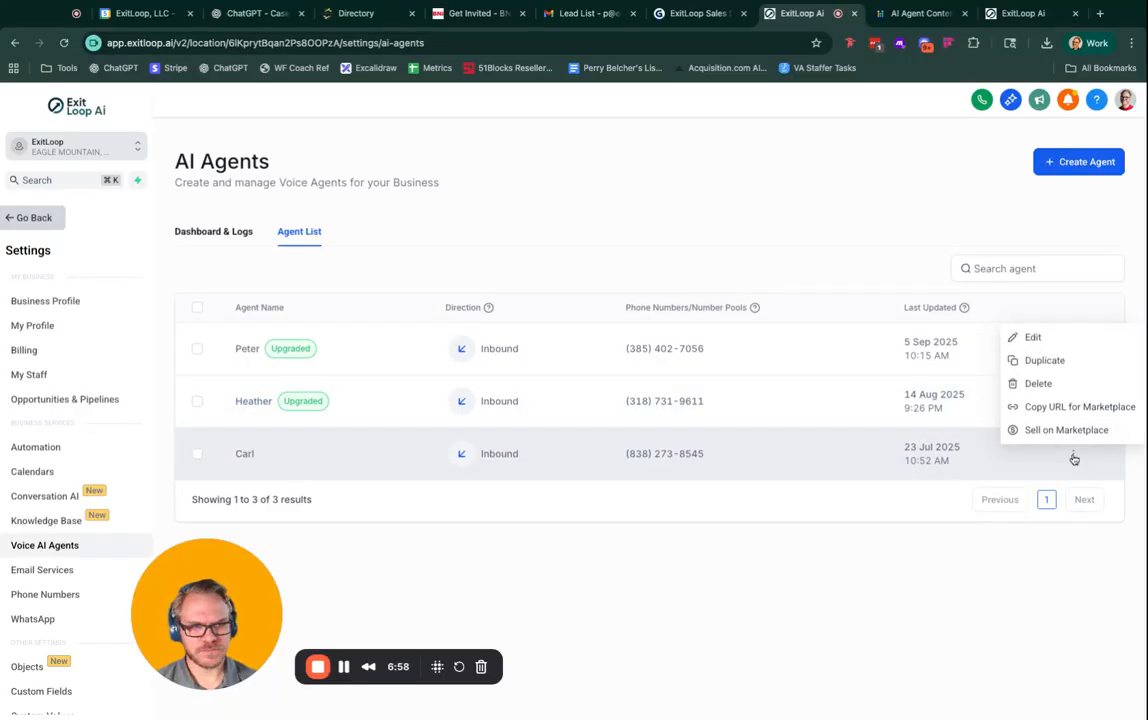
left_click(782, 576)
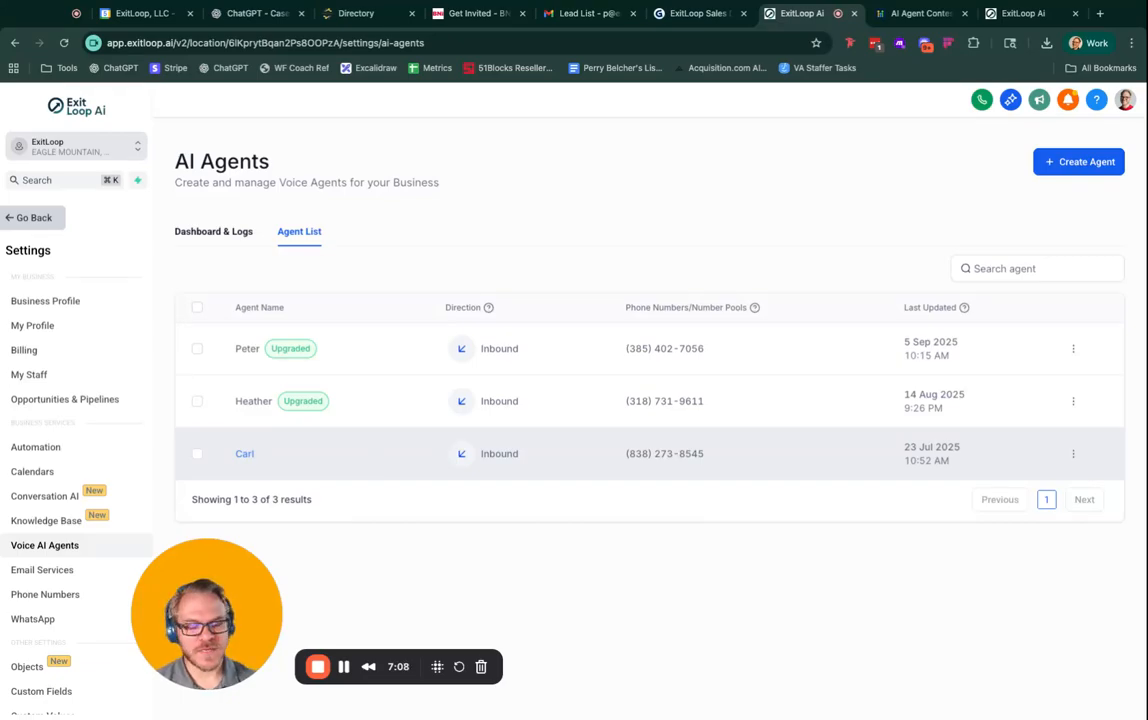
Step: Go to the new Knowledge Base page, dismiss the contest banner and open the ExitLoop knowledge base for editing
left_click(50, 520)
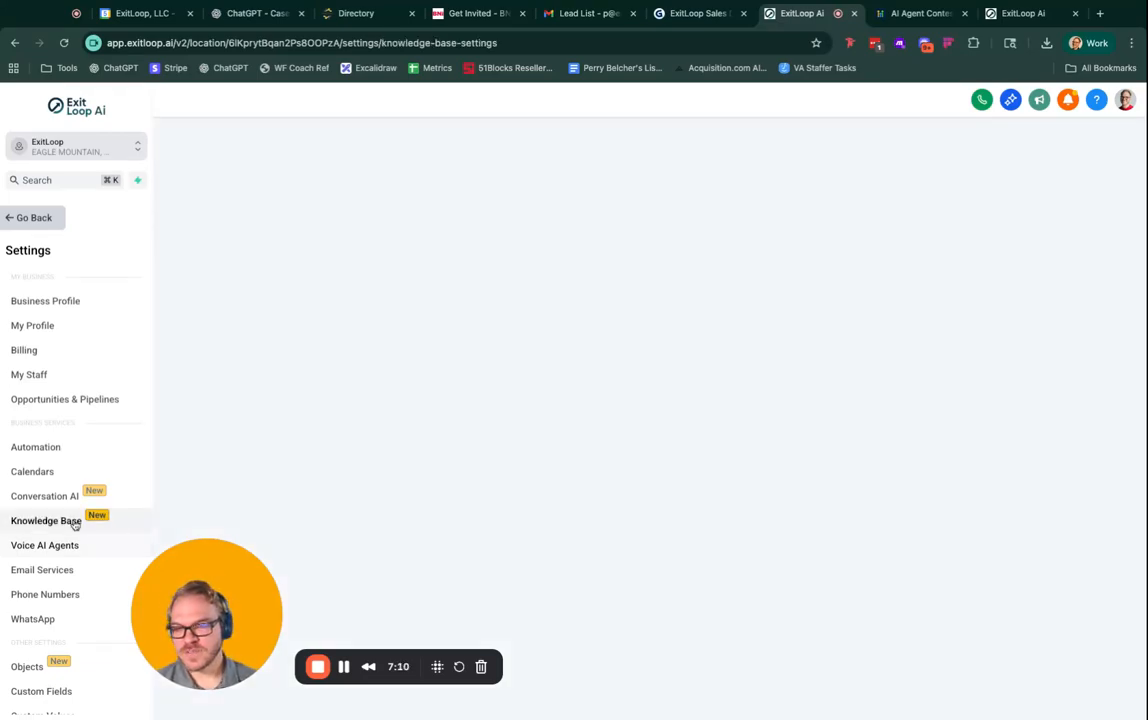
left_click(681, 491)
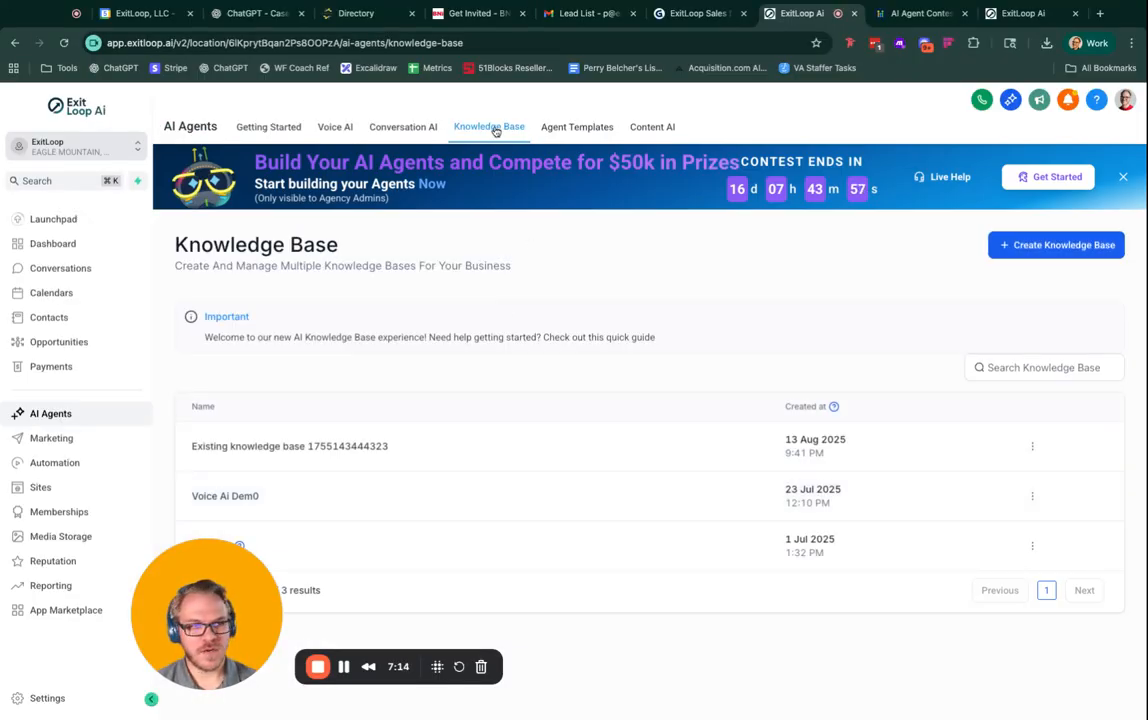
left_click(1123, 177)
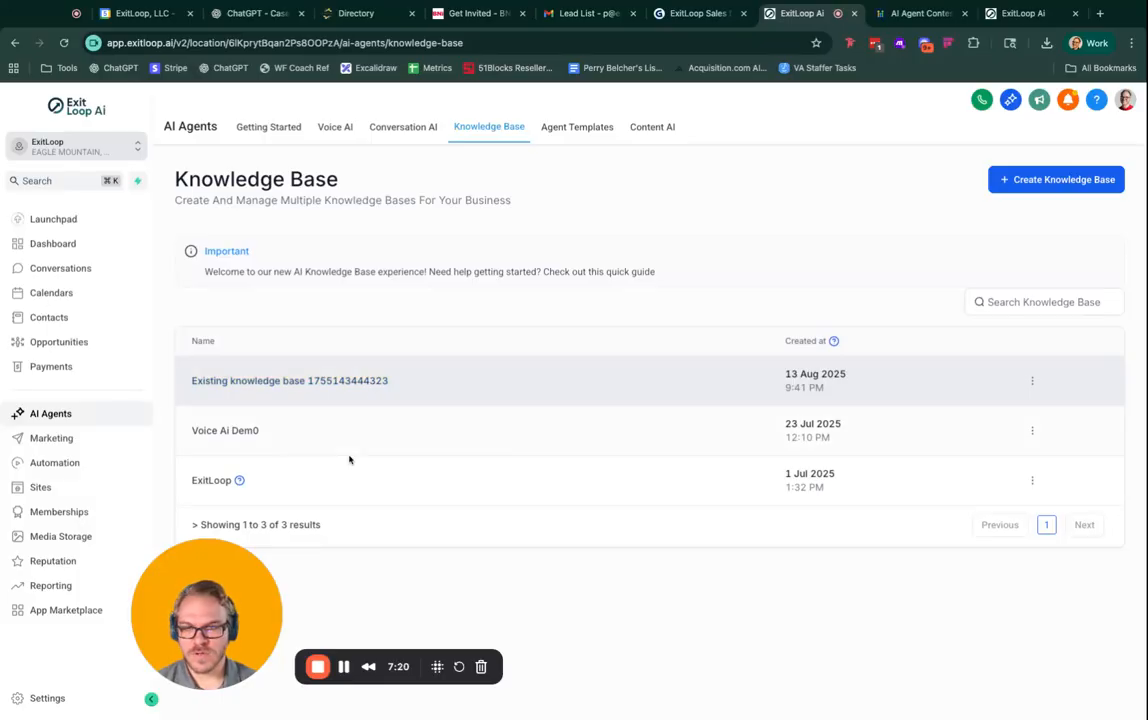
left_click(1033, 482)
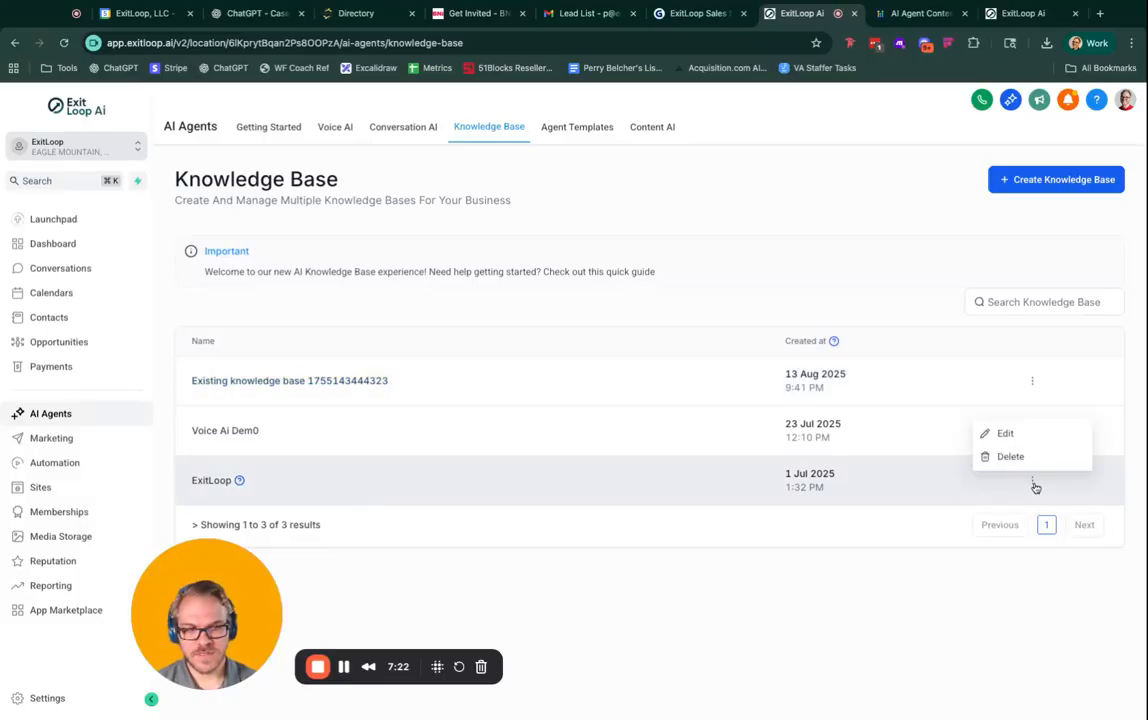
left_click(1012, 440)
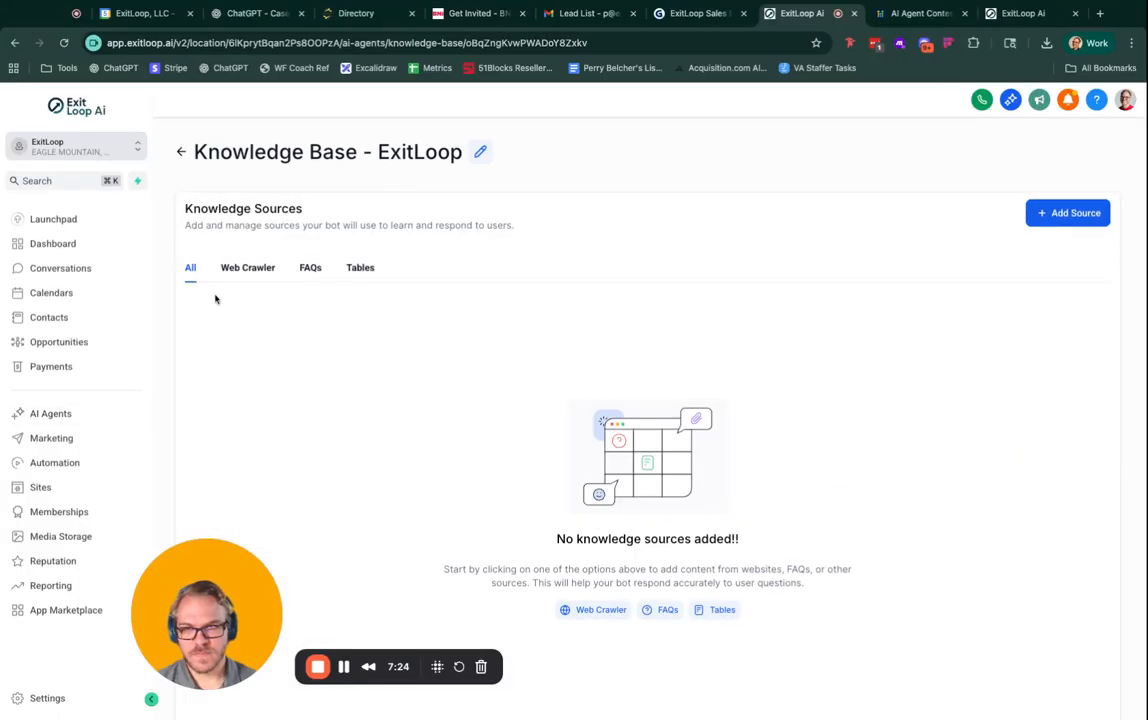
scroll(281, 331, "down", 2)
scroll(281, 331, "down", 1)
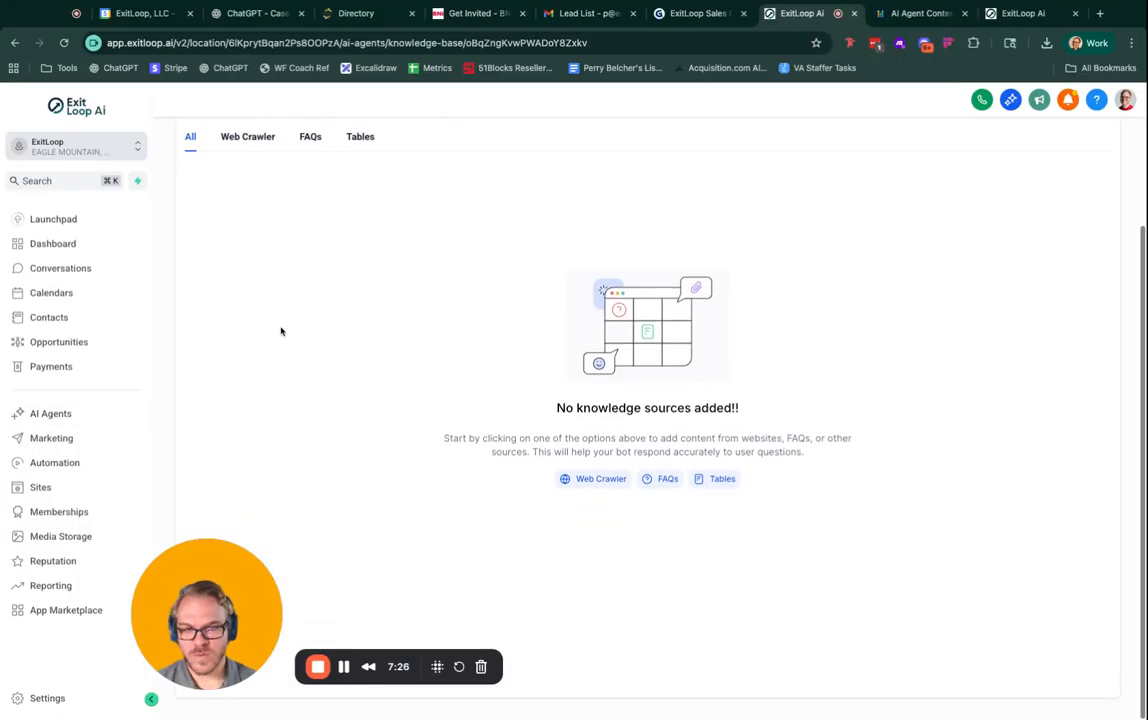
scroll(277, 320, "up", 3)
left_click(272, 243)
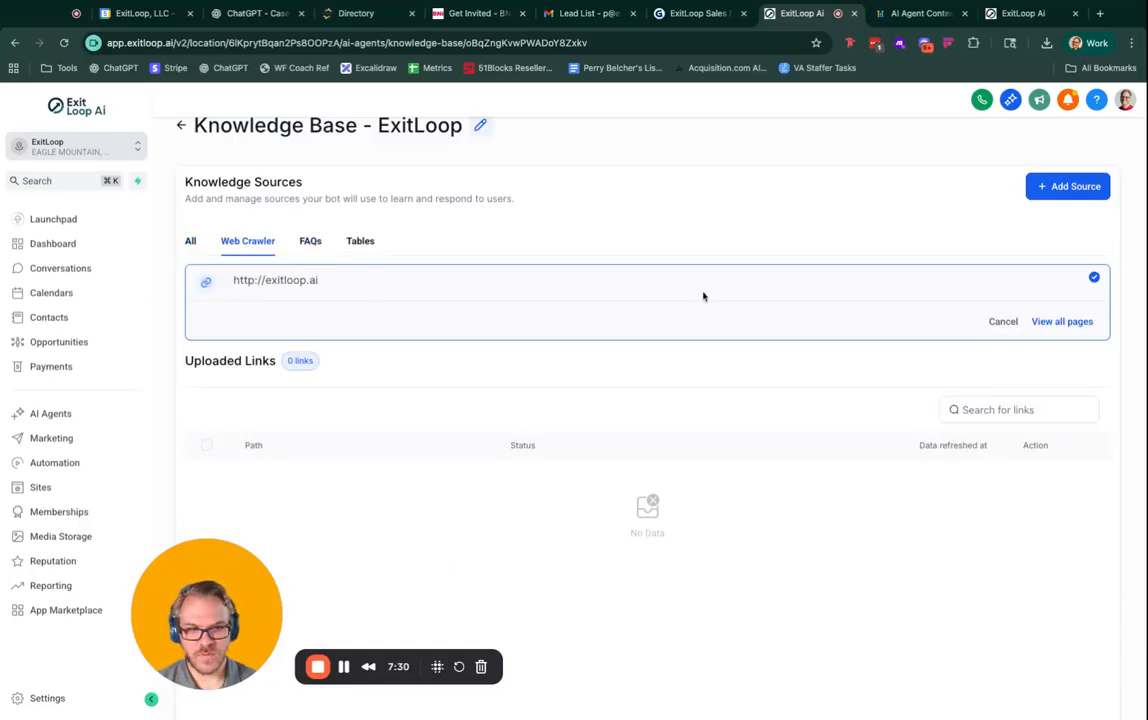
left_click(1062, 322)
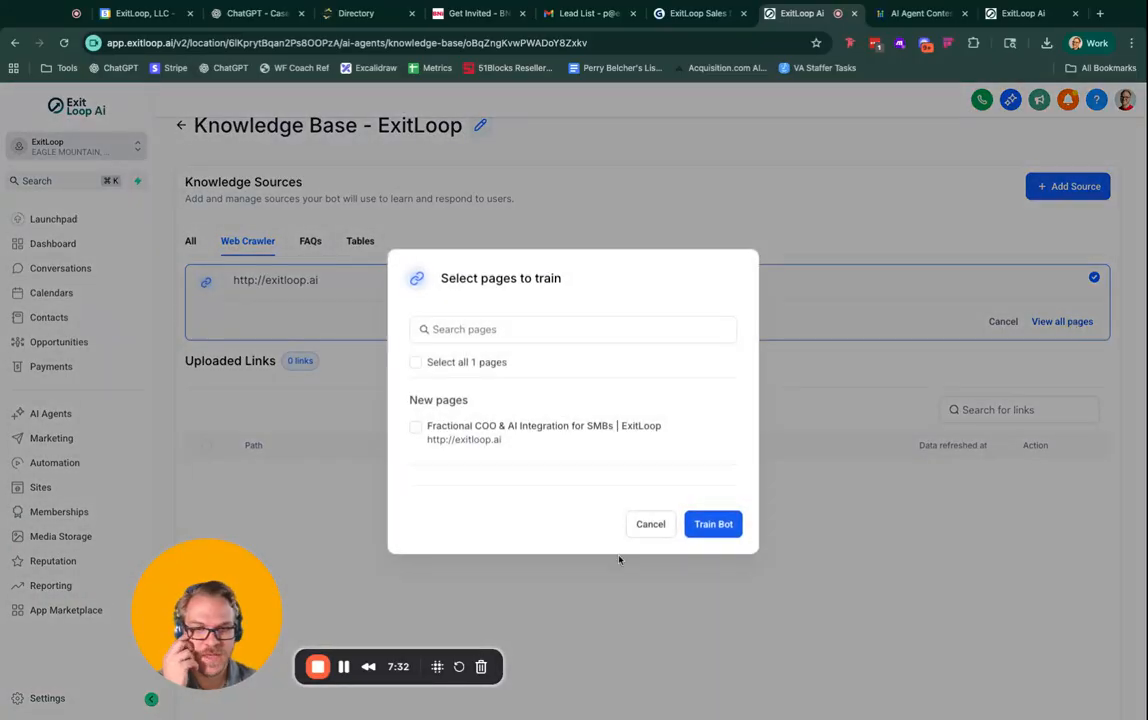
left_click(415, 362)
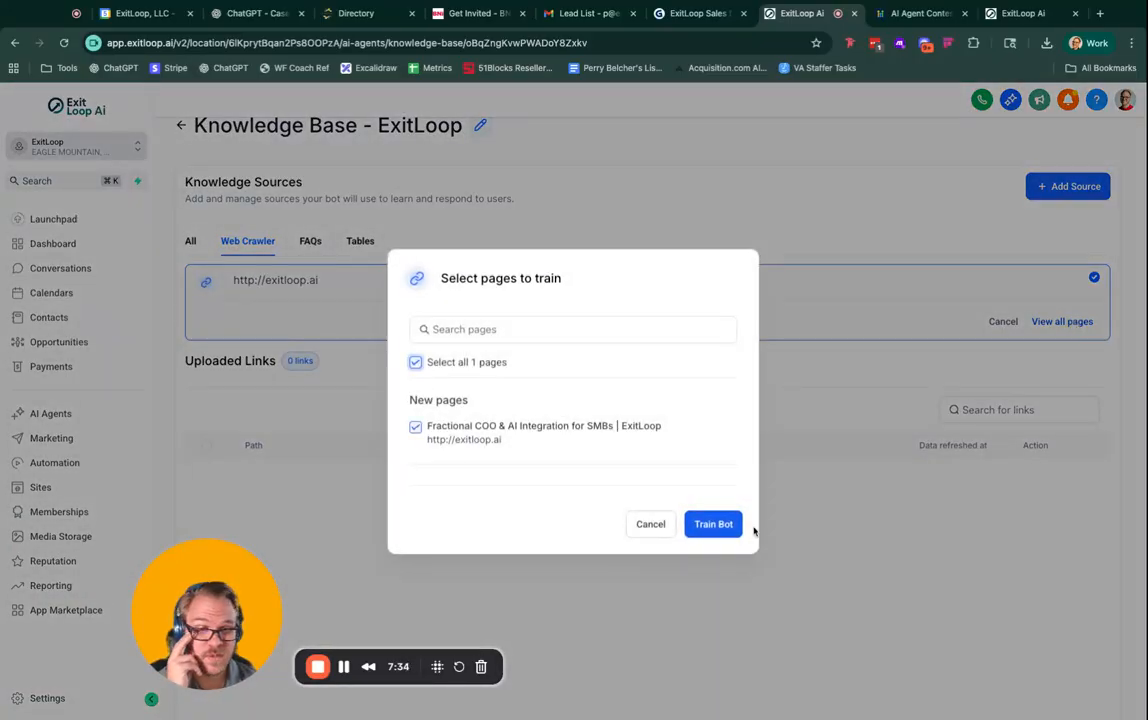
left_click(713, 525)
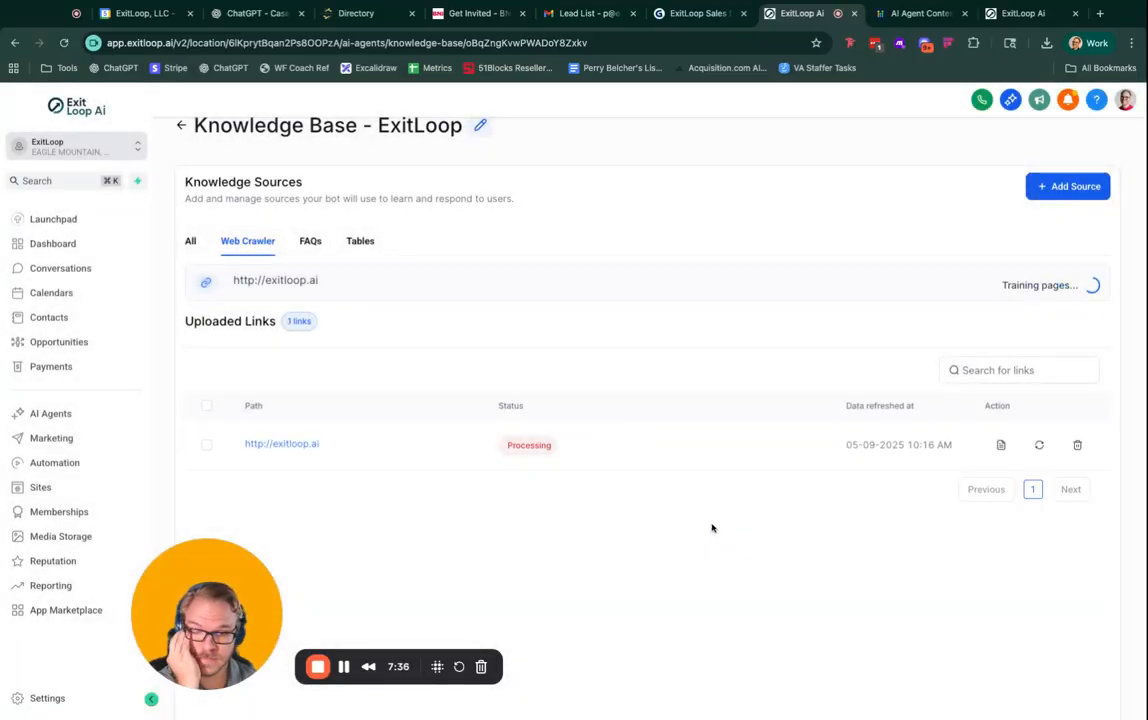
Step: Look at the question and answer form for FAQ sources without adding one, and check the Tables source option
left_click(310, 241)
left_click(1059, 190)
left_click(1064, 134)
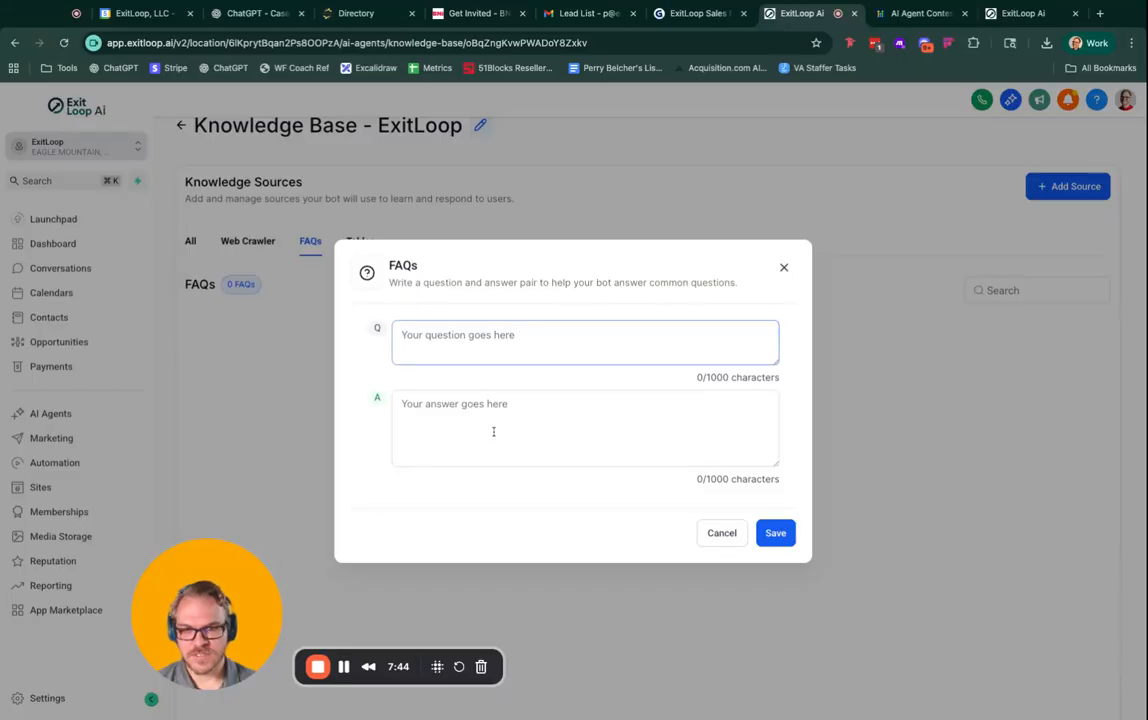
left_click(722, 535)
left_click(360, 241)
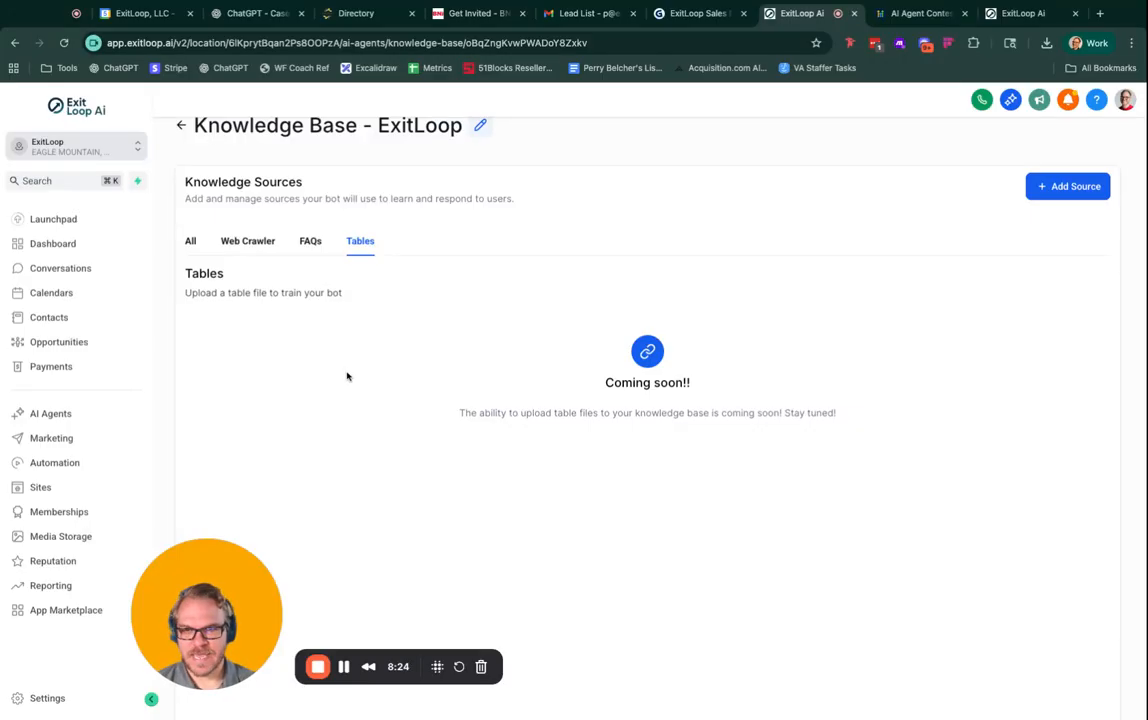
left_click(253, 241)
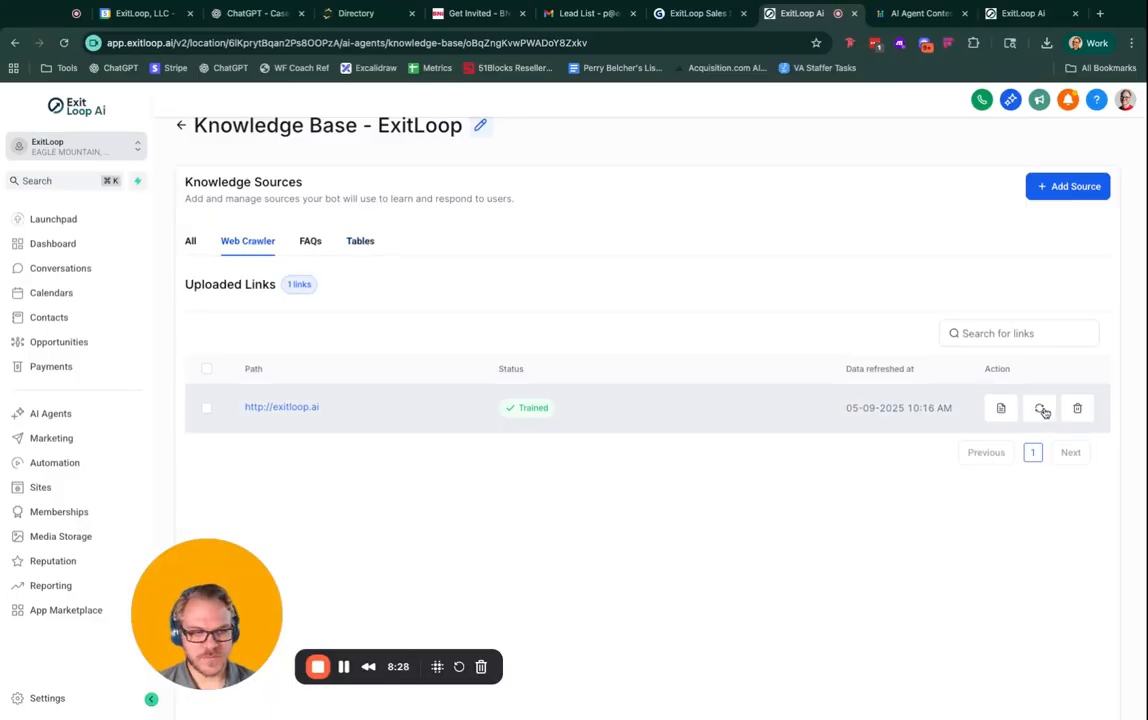
left_click(1041, 409)
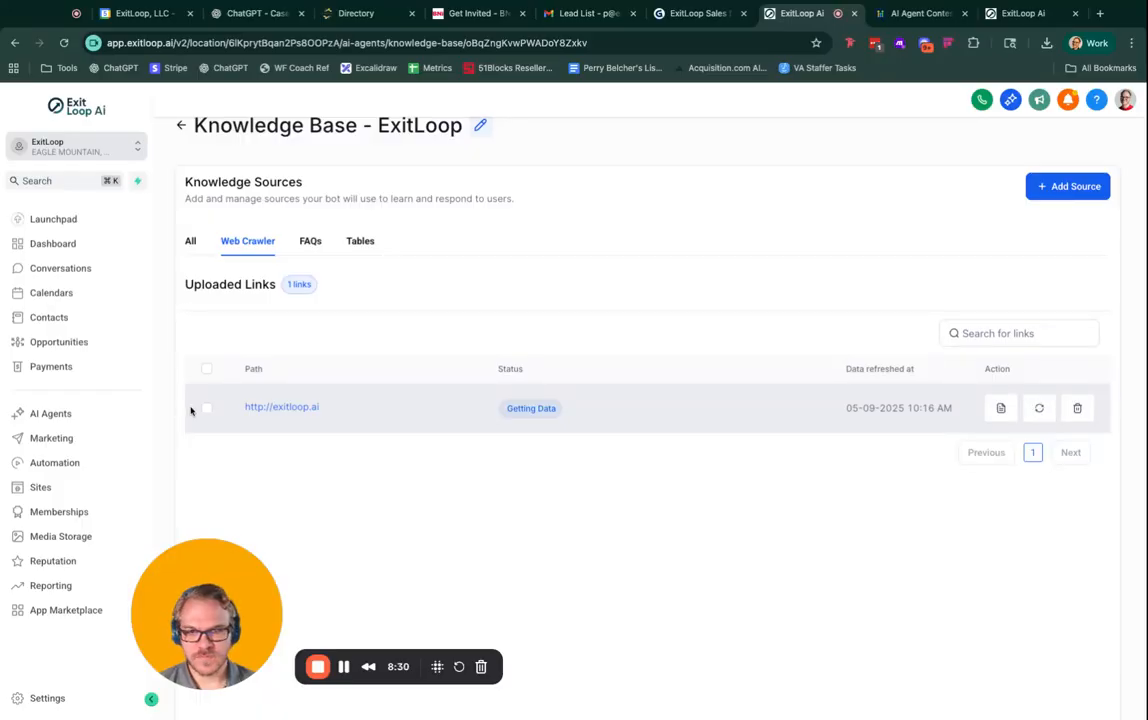
left_click(278, 408)
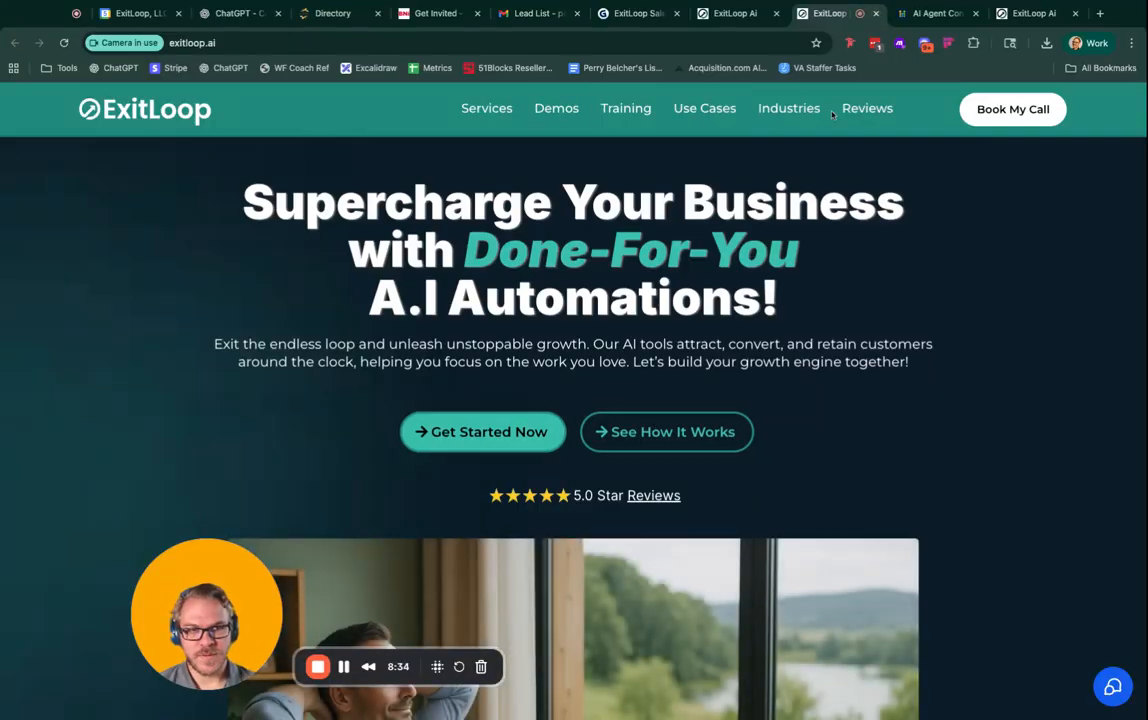
left_click(722, 15)
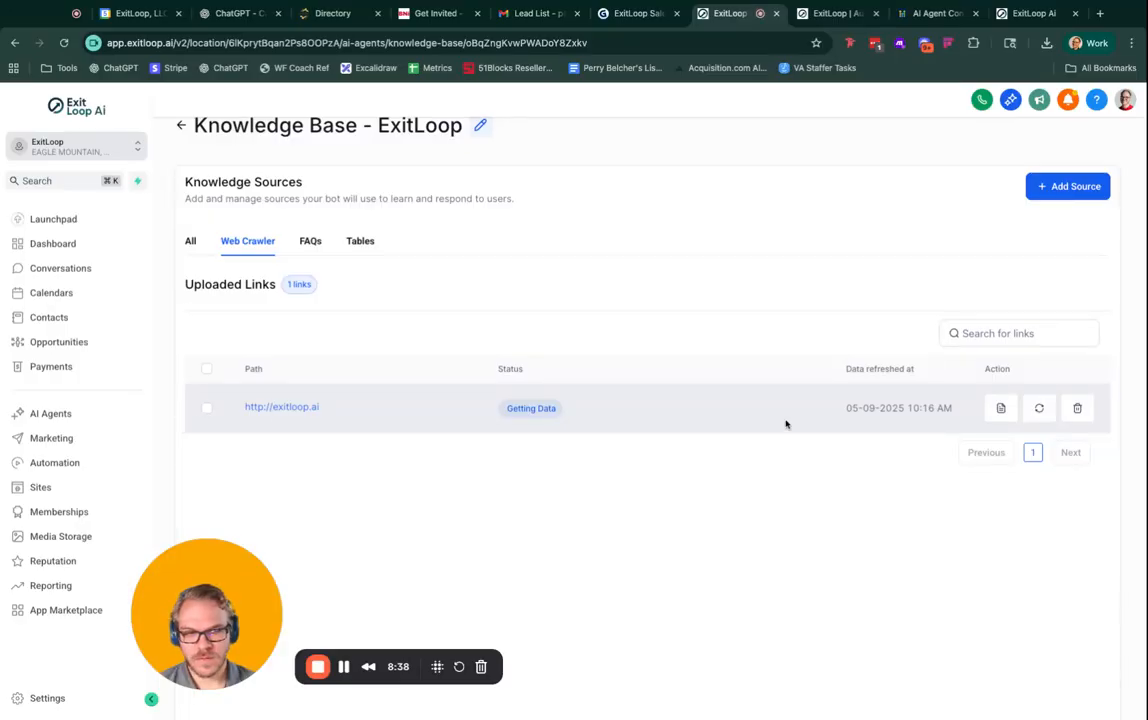
Step: Add a web crawler source covering all URLs in the exitloop.ai domain and extract its data
left_click(1045, 188)
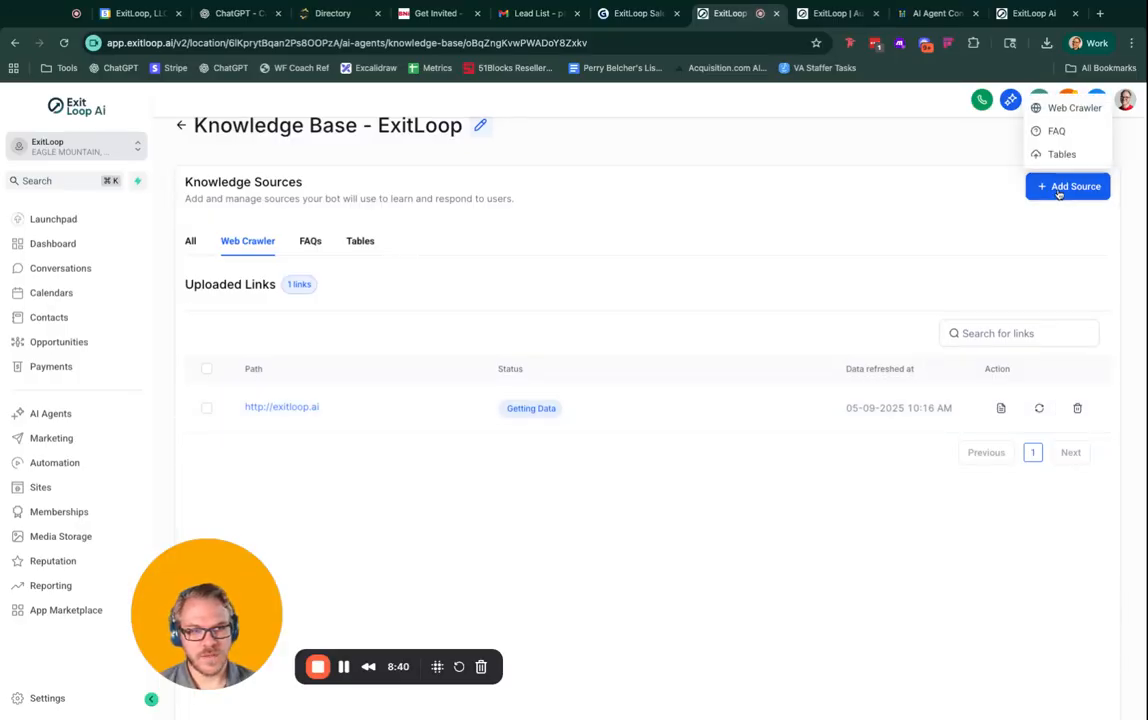
left_click(1060, 109)
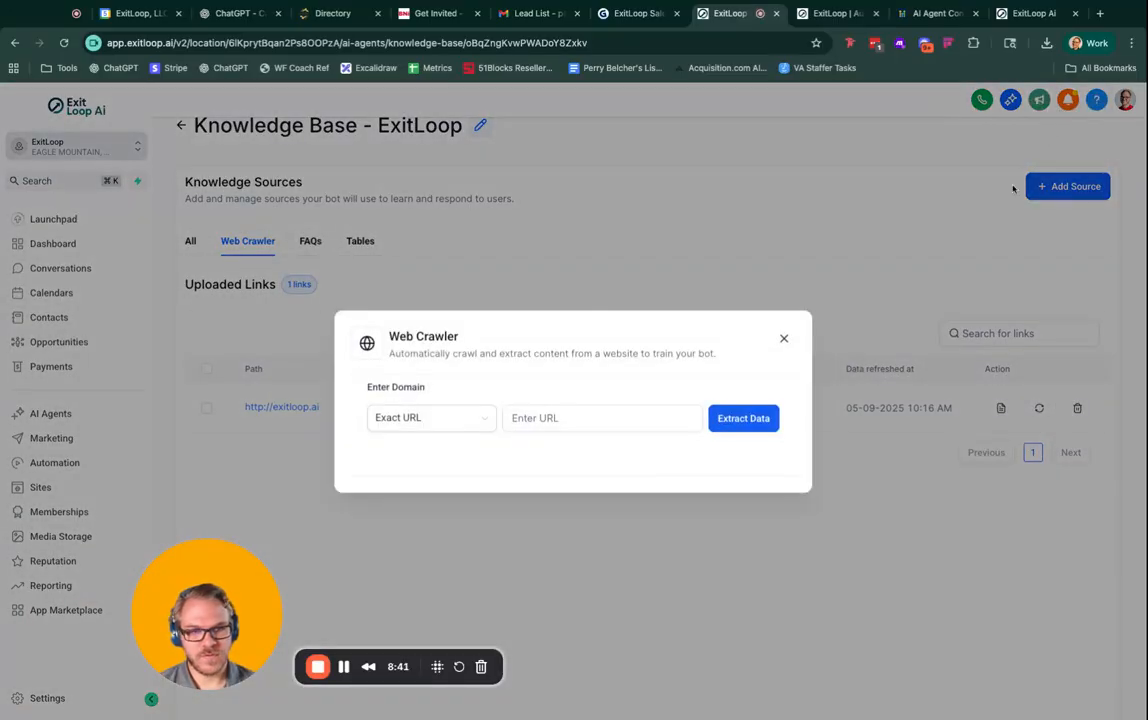
left_click(458, 425)
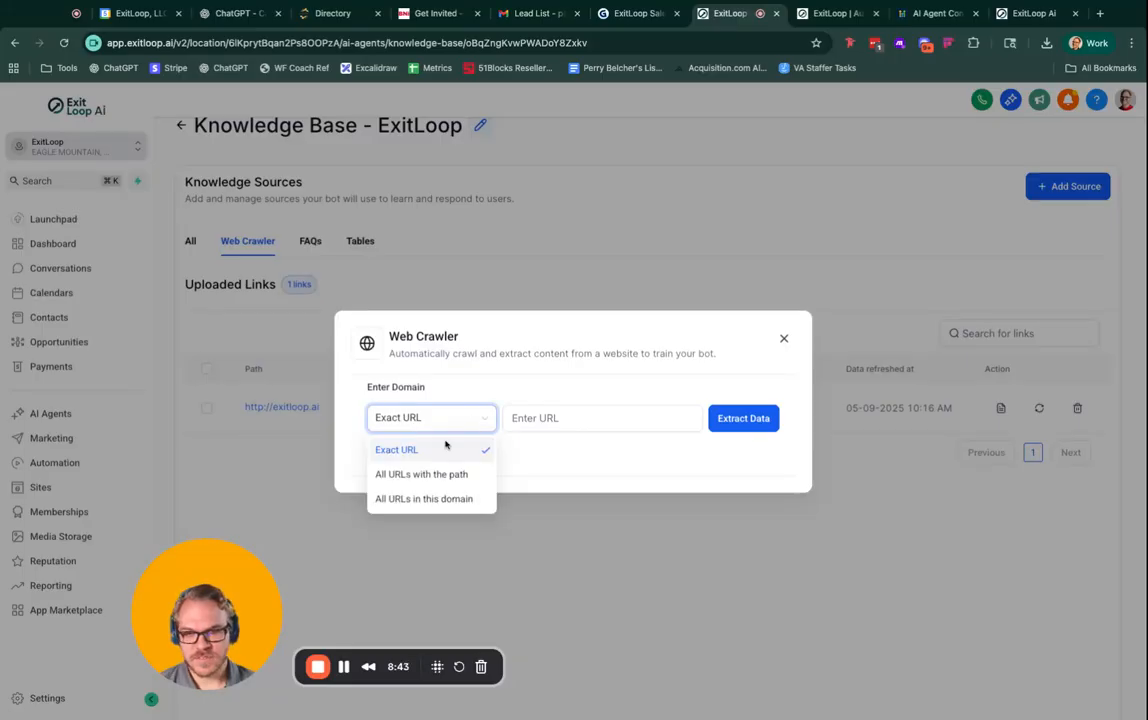
left_click(424, 498)
left_click(522, 418)
type("exitloop")
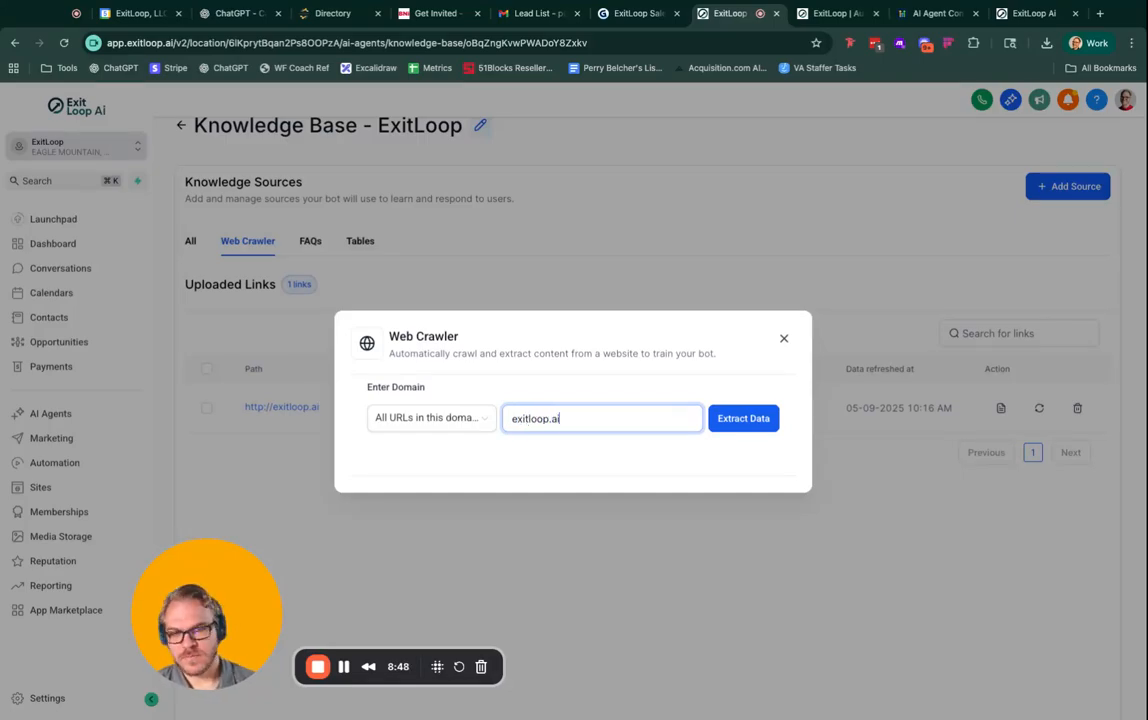
type(".ai")
left_click(740, 420)
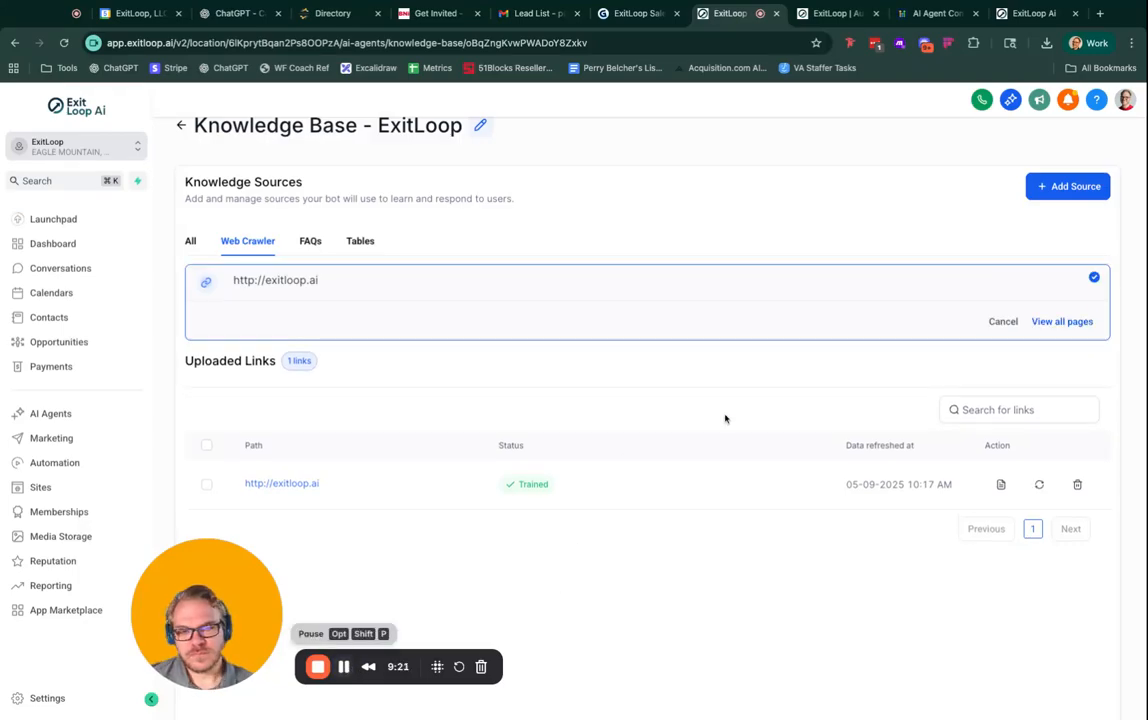
Step: Select all 11 crawled pages, new and existing, and train the bot on them
left_click(1068, 322)
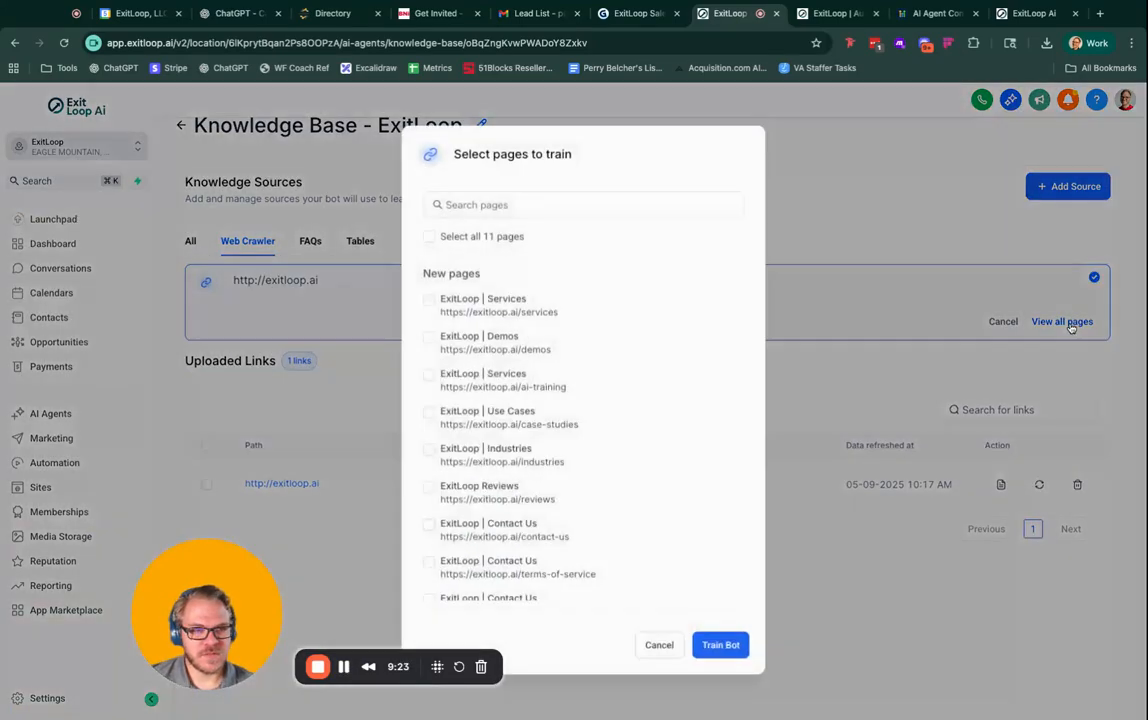
left_click(416, 236)
scroll(589, 328, "down", 3)
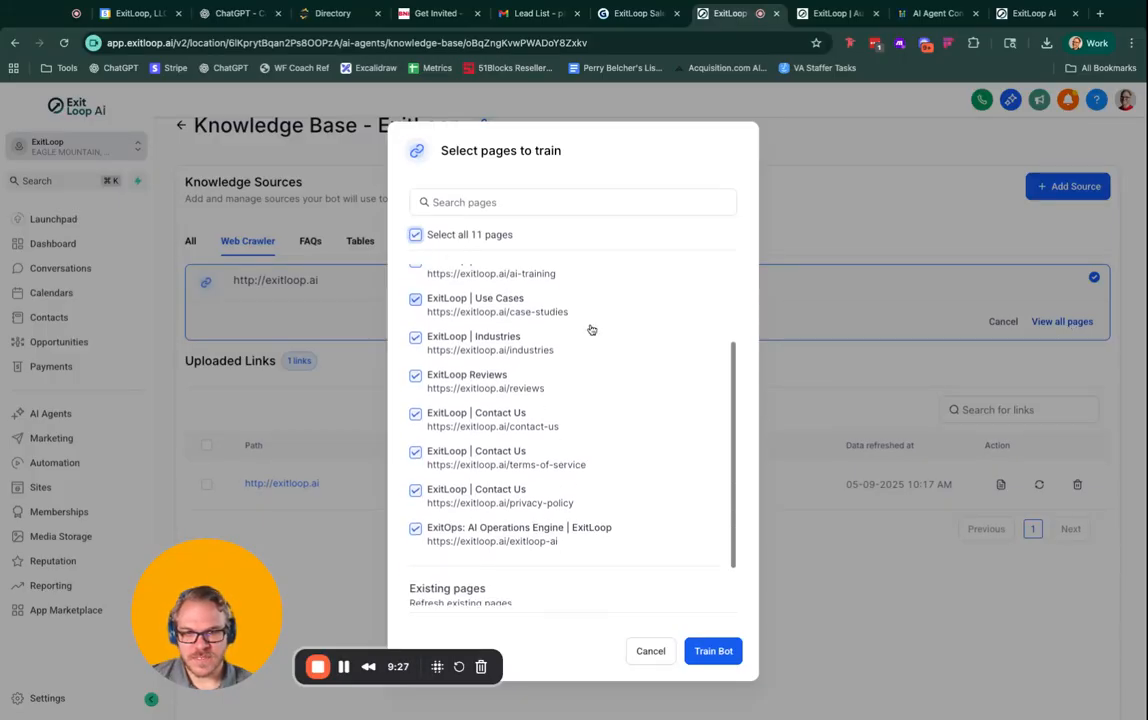
scroll(591, 330, "down", 1)
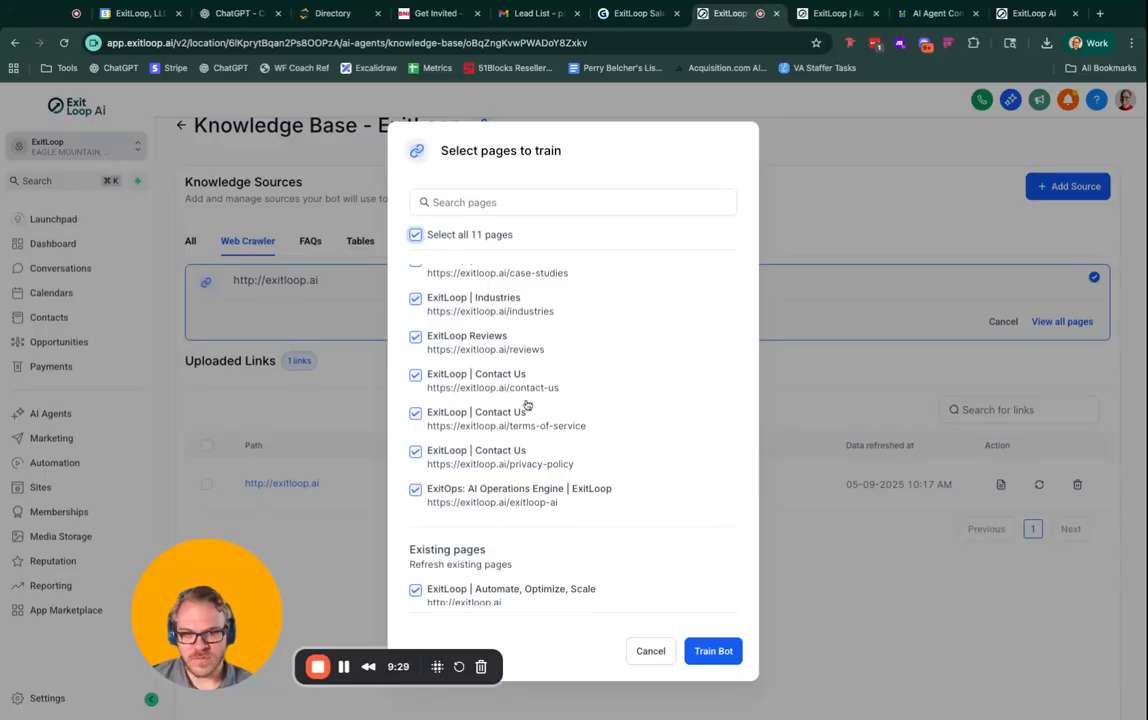
scroll(525, 487, "down", 1)
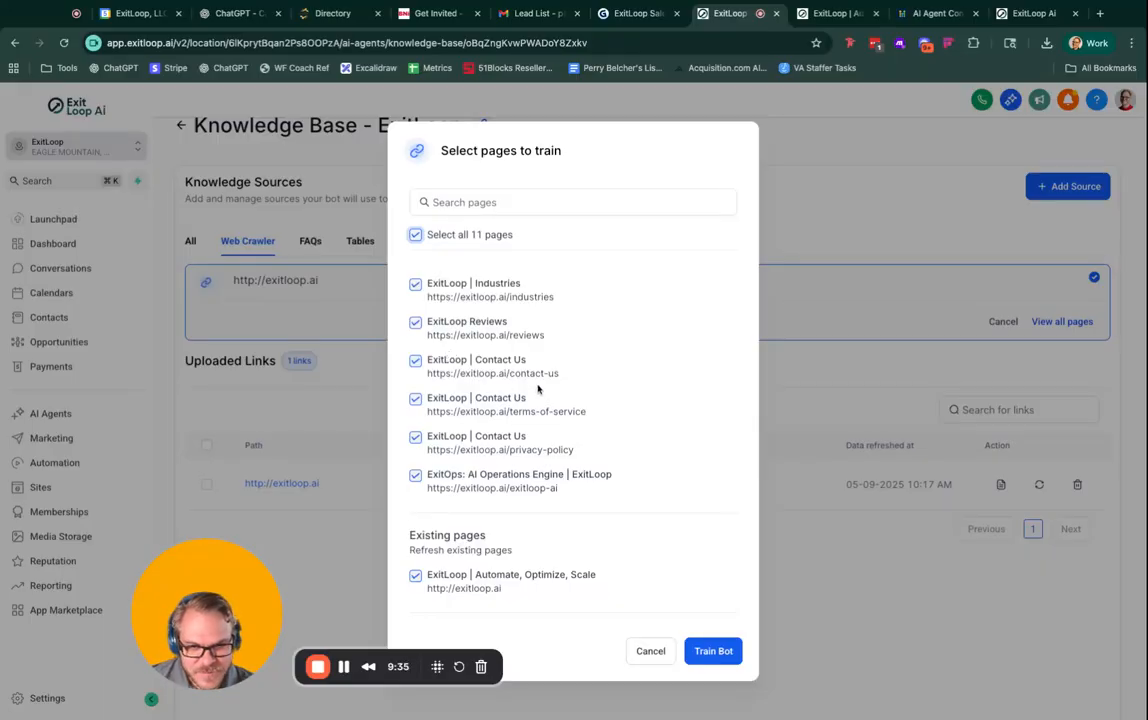
left_click(718, 656)
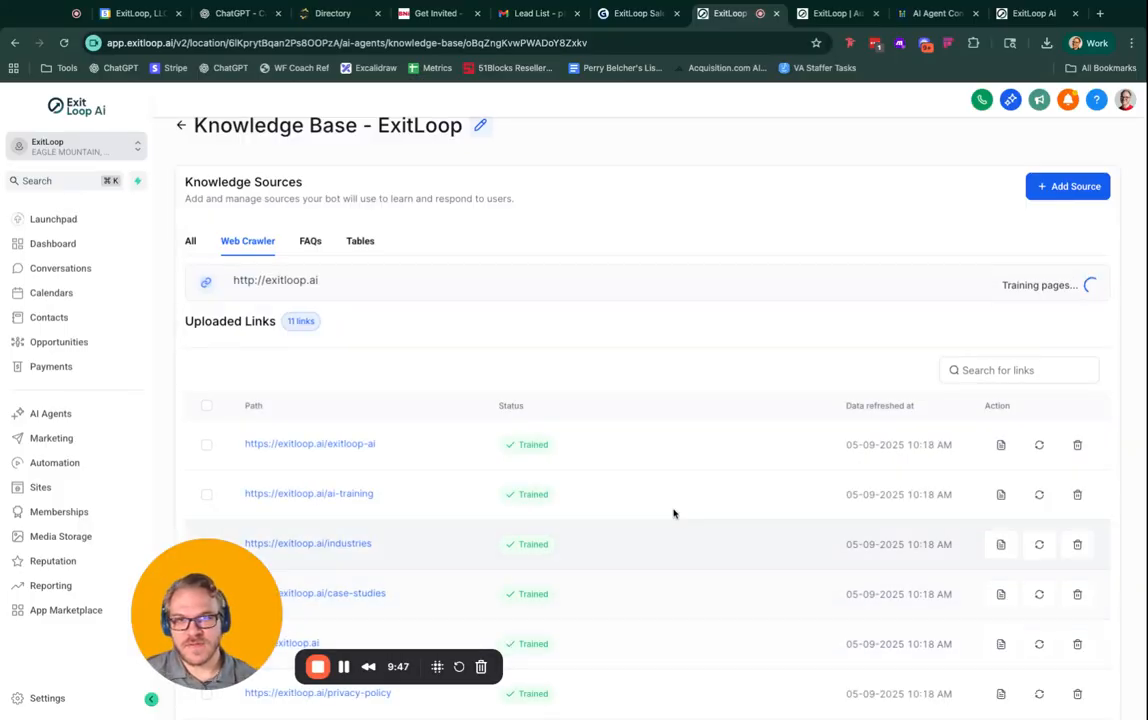
Step: Examine the ExitLoop website's home page, including the A.I. solutions, business growth and 3-Step Framework sections
left_click(830, 13)
scroll(632, 493, "down", 10)
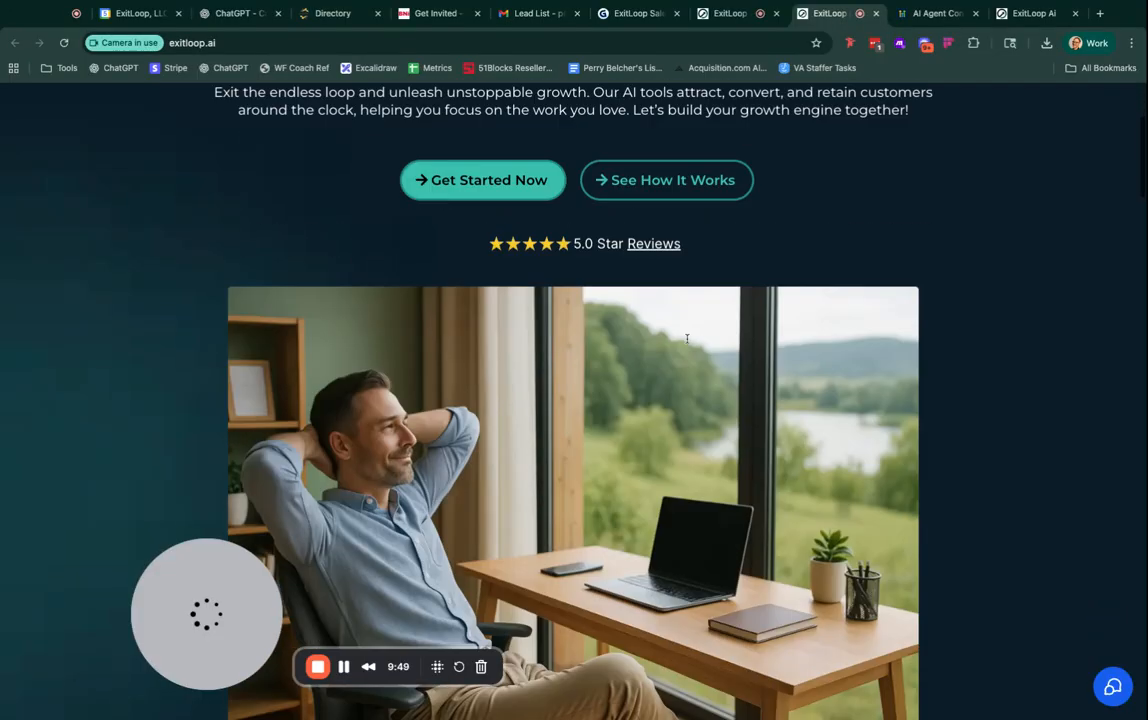
scroll(632, 493, "down", 15)
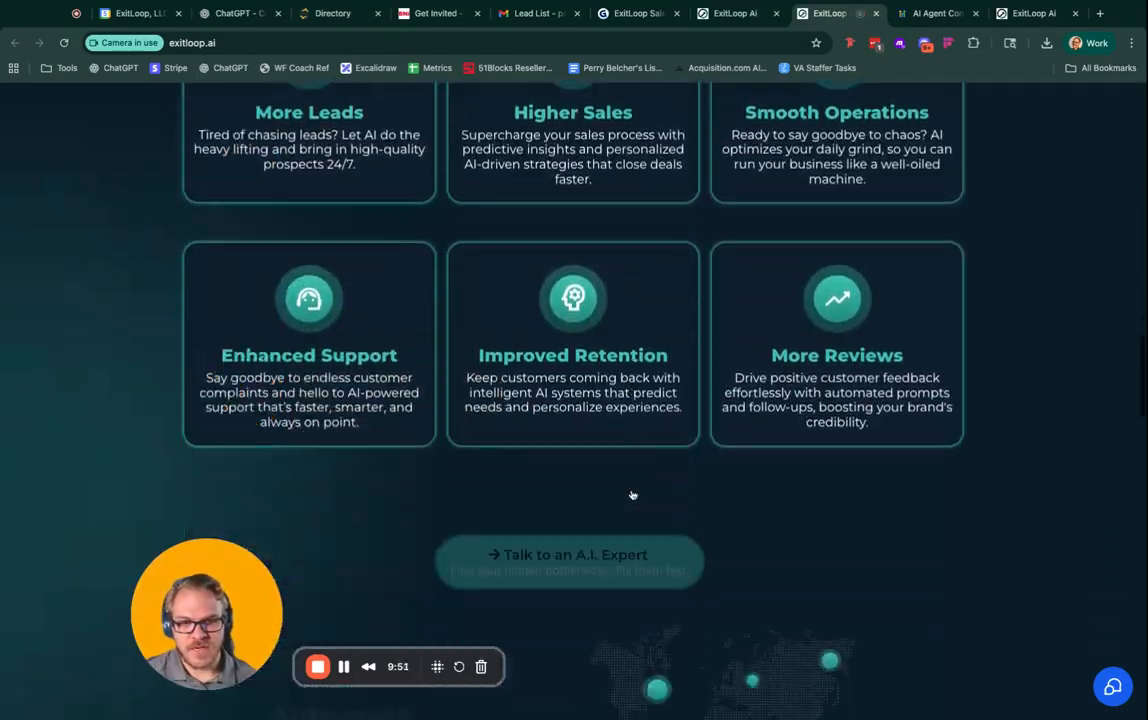
scroll(632, 493, "down", 2)
scroll(632, 493, "up", 5)
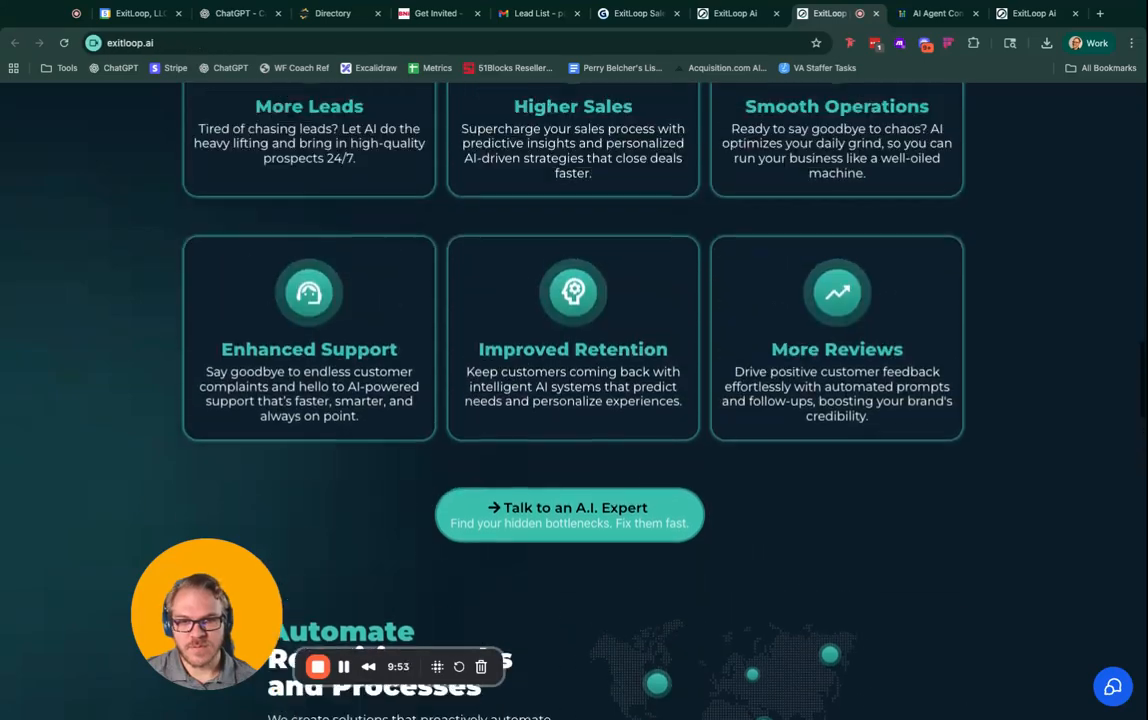
scroll(573, 400, "up", 3)
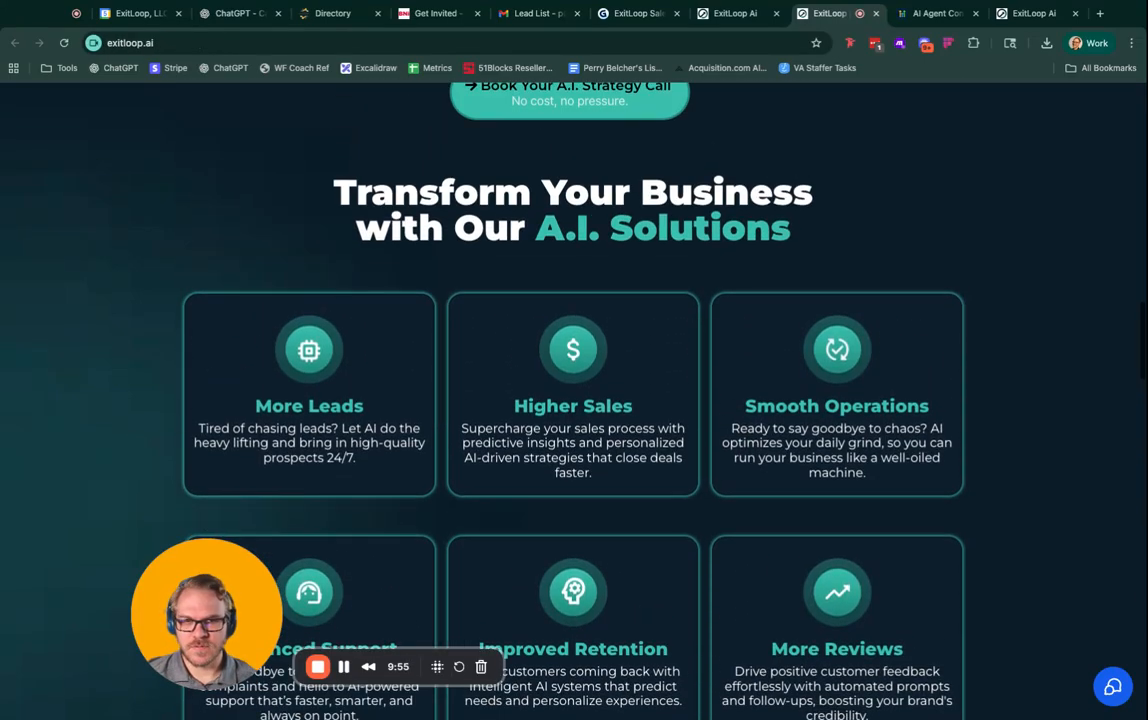
scroll(660, 430, "down", 3)
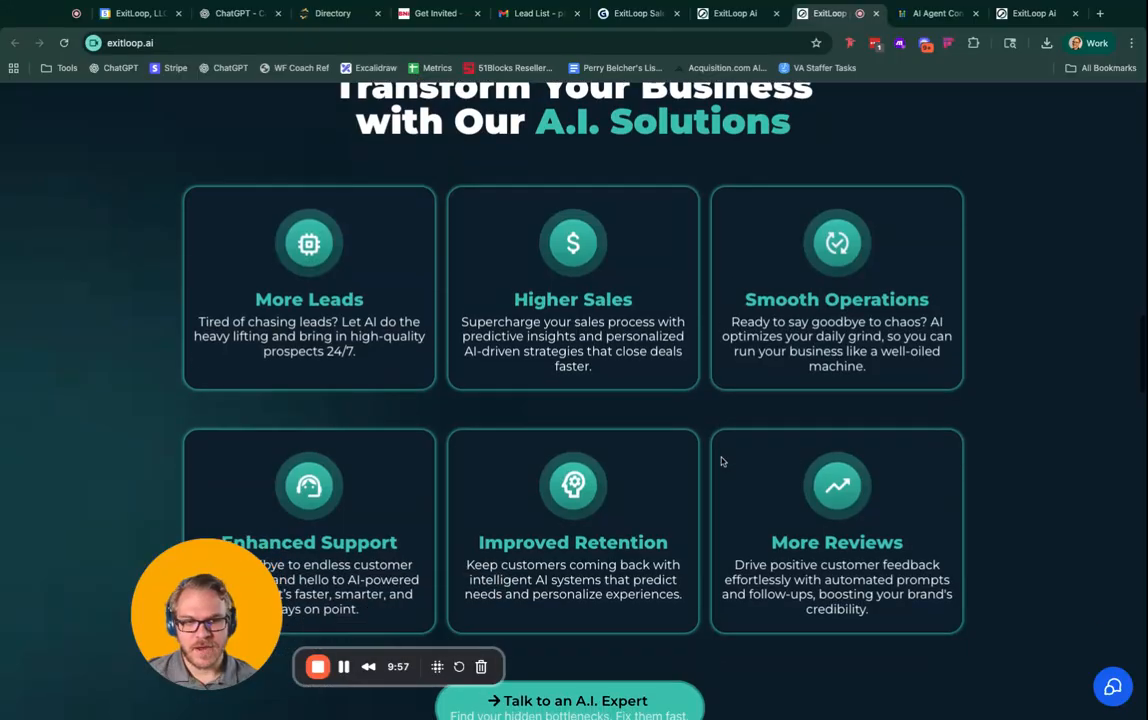
scroll(618, 469, "down", 4)
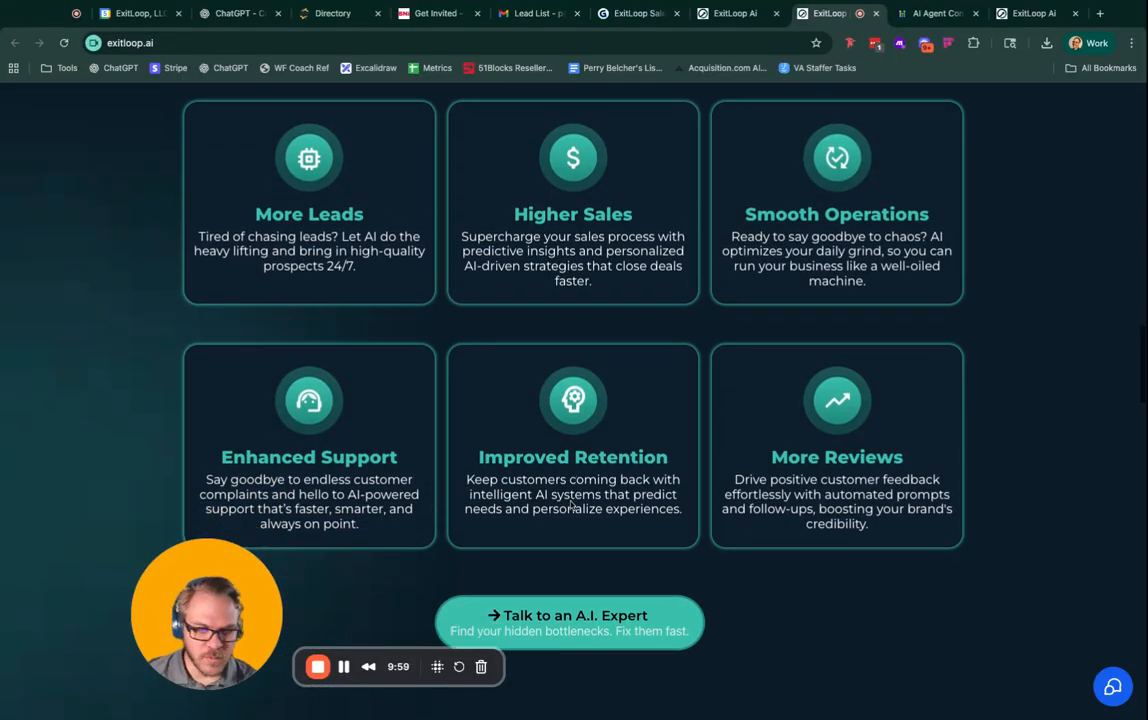
scroll(570, 505, "down", 18)
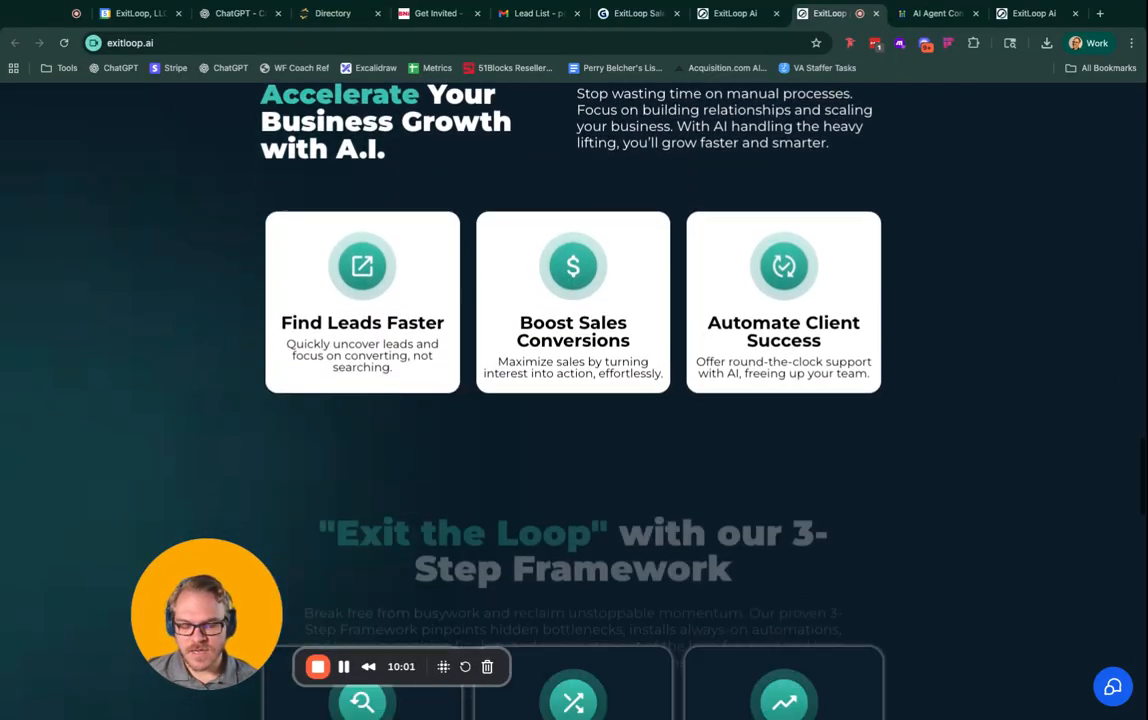
scroll(583, 530, "down", 6)
scroll(583, 530, "up", 4)
scroll(583, 530, "up", 4)
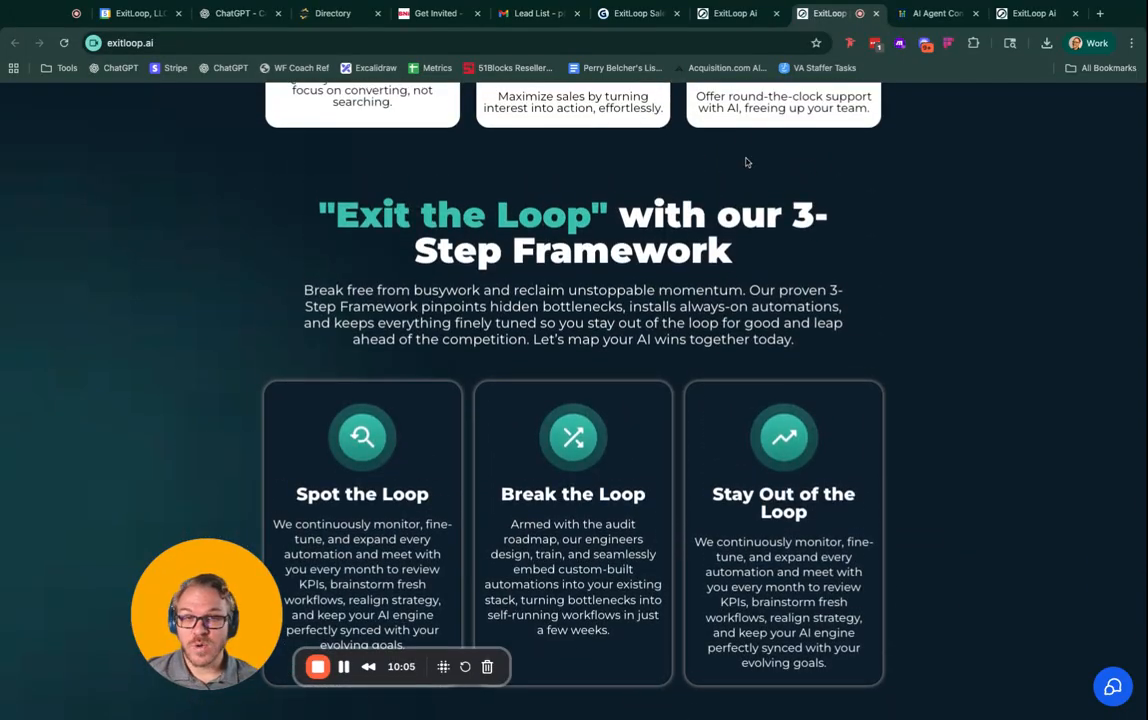
Step: Review the uploaded links in the ExitLoop knowledge base, return to the knowledge base list and dismiss the contest banner
left_click(736, 14)
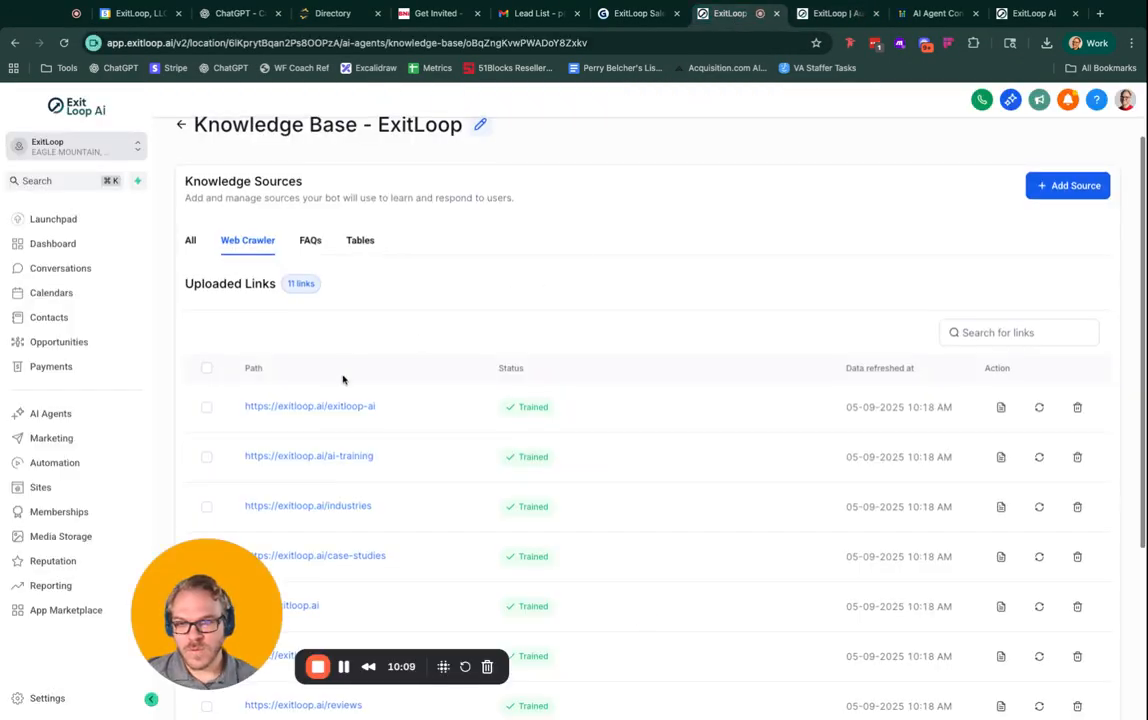
scroll(342, 378, "down", 4)
scroll(369, 380, "up", 3)
scroll(369, 378, "up", 1)
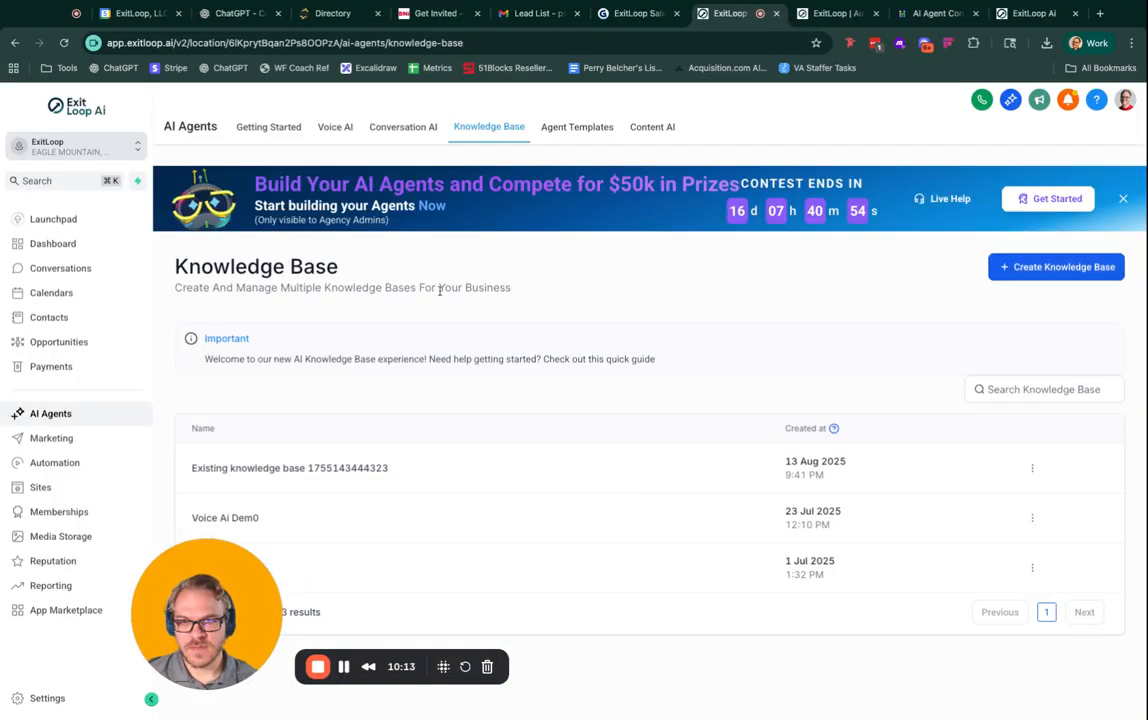
left_click(1124, 204)
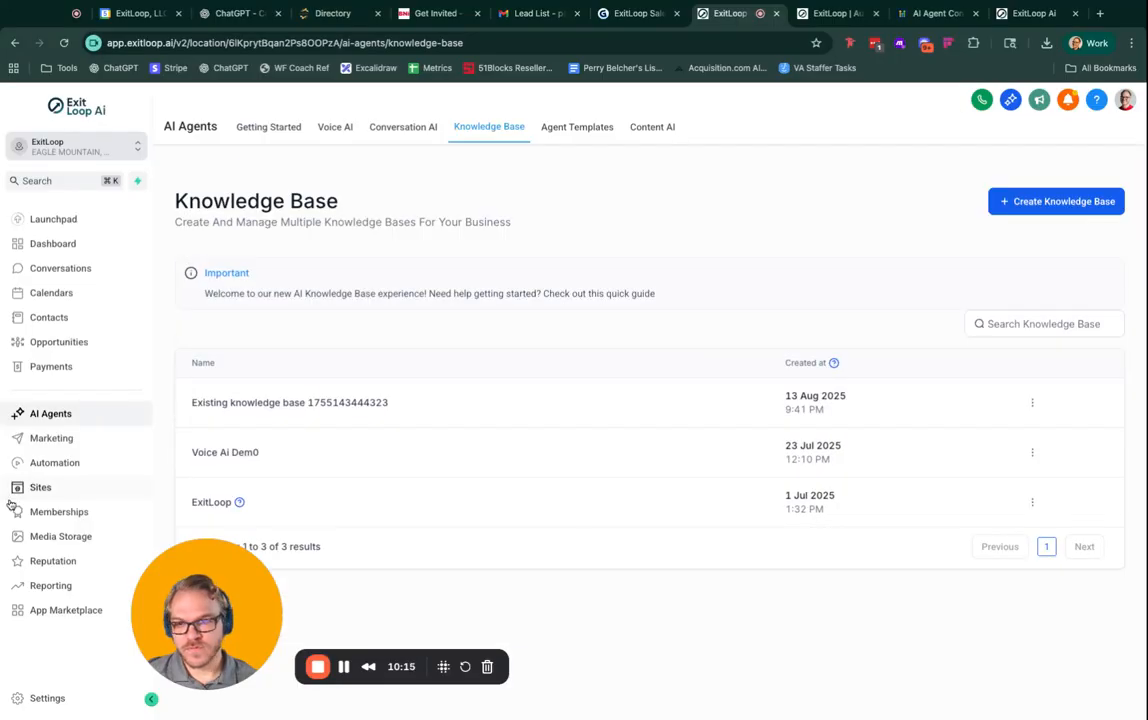